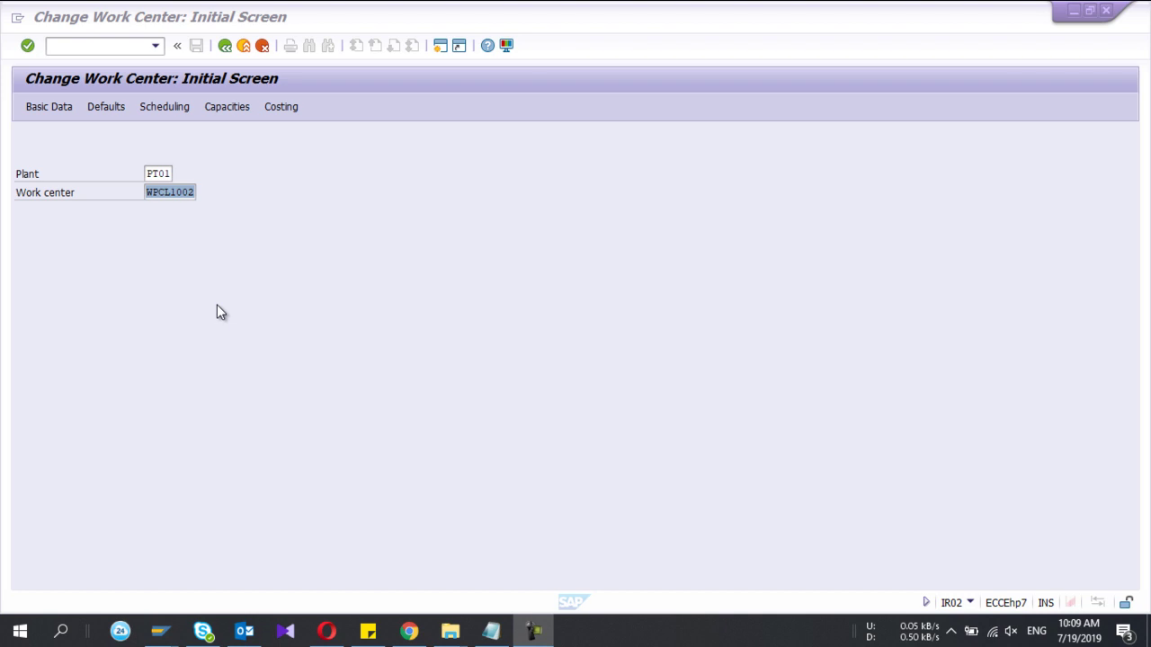
Open work center WPCL1002 of plant PT01 for change and display its machine capacity header
left_click(190, 193)
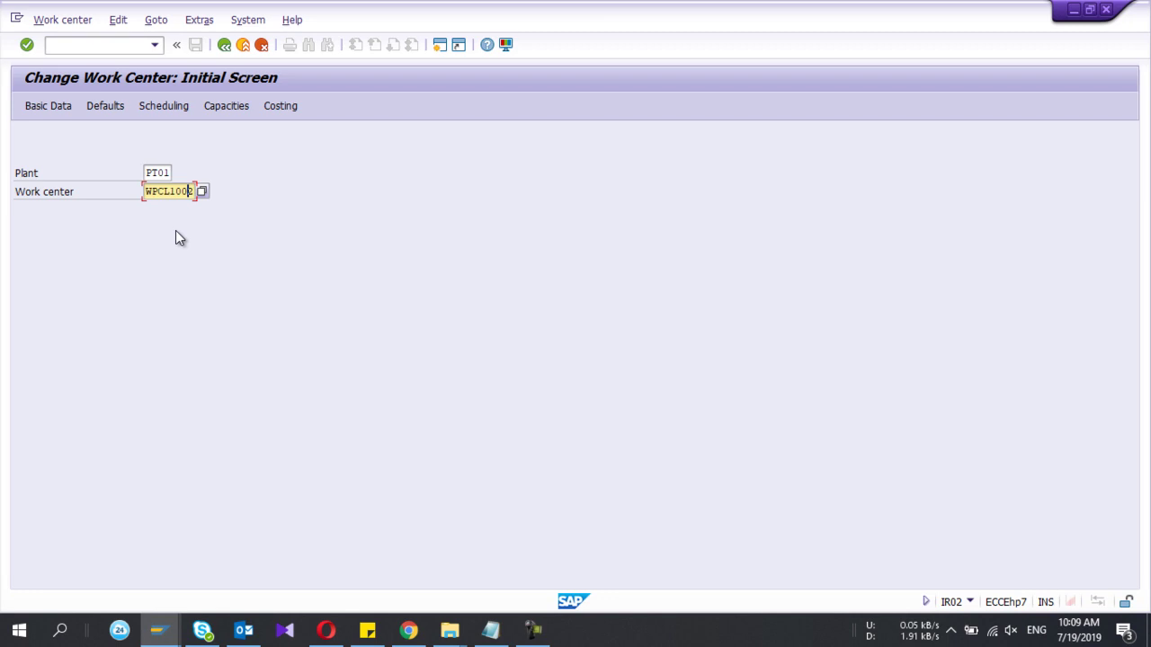
key("Return")
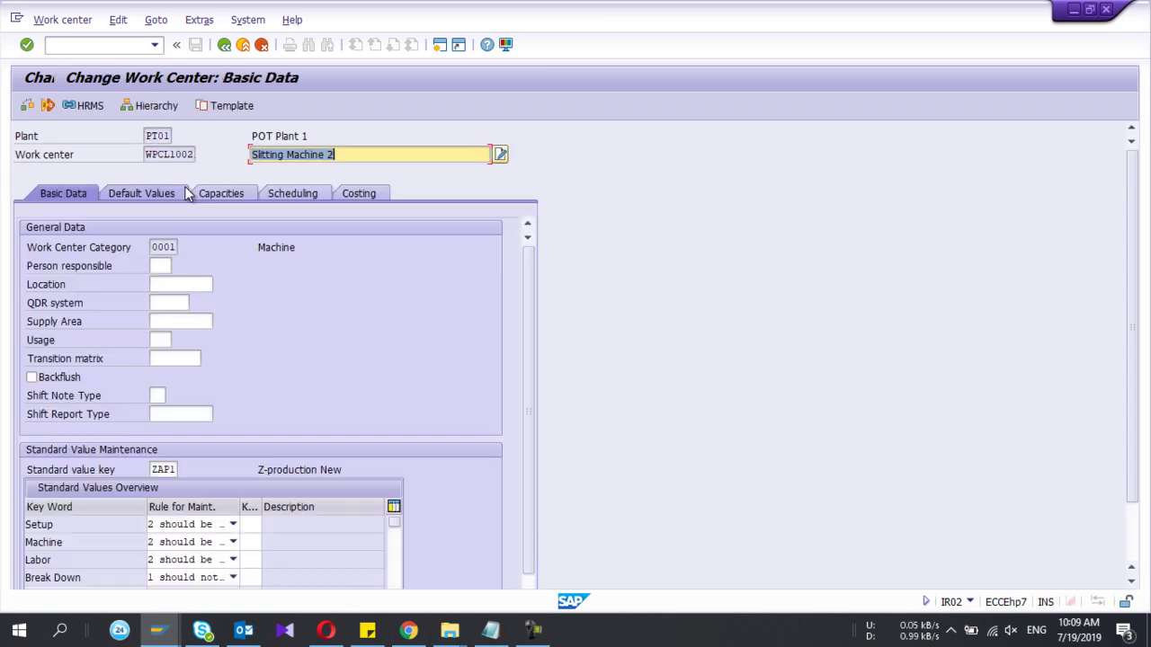
left_click(220, 196)
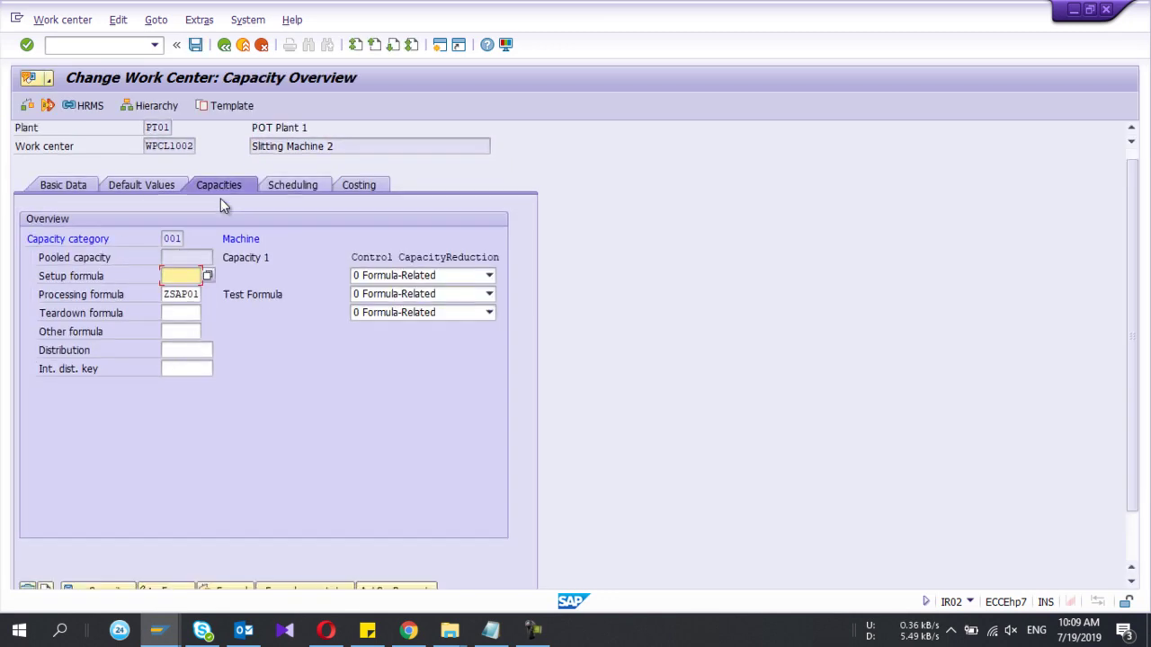
left_click(88, 525)
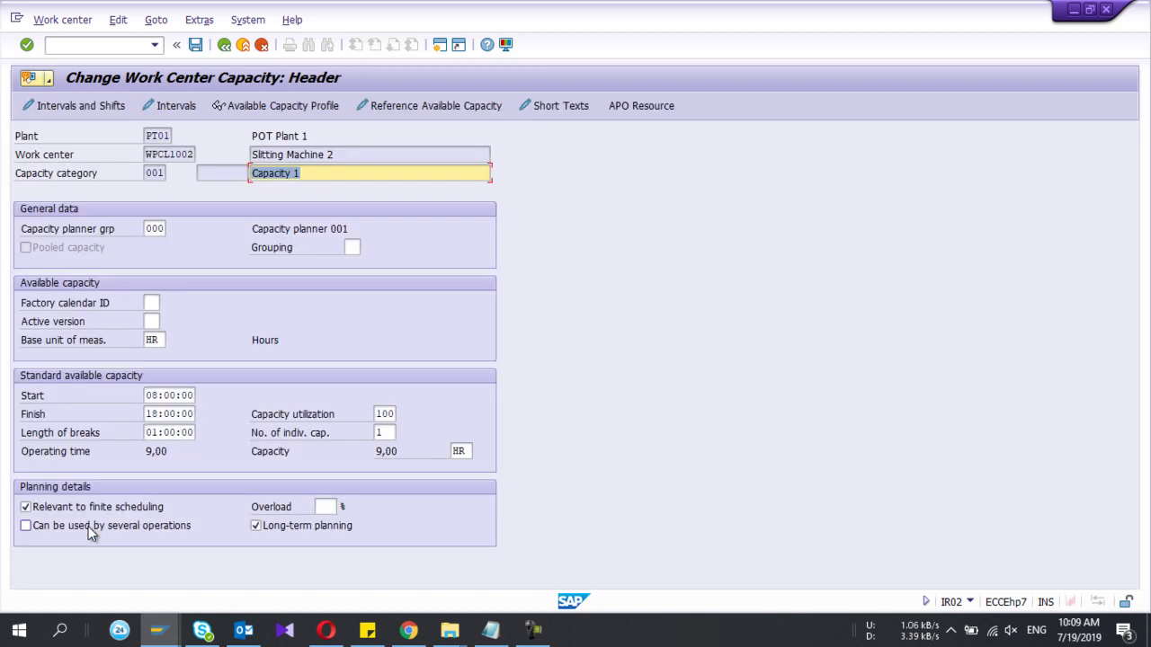
Check the capacity's intervals and shifts for selectable shift sequences, and return to the capacity header
left_click(105, 114)
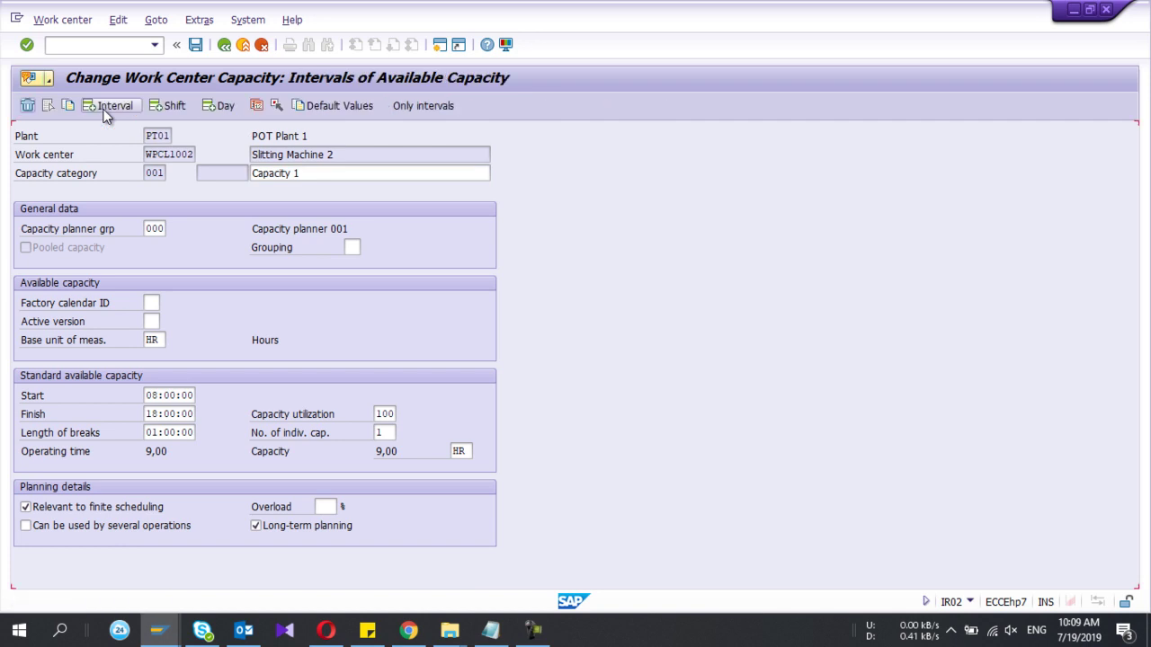
left_click(196, 339)
left_click(211, 342)
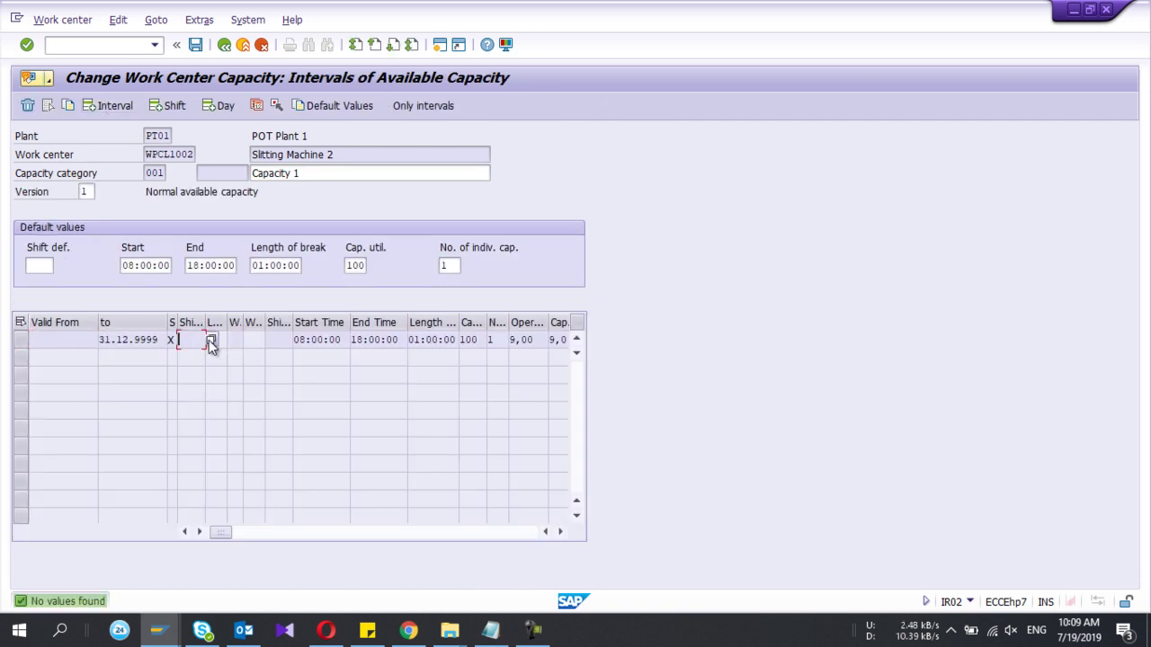
left_click(222, 53)
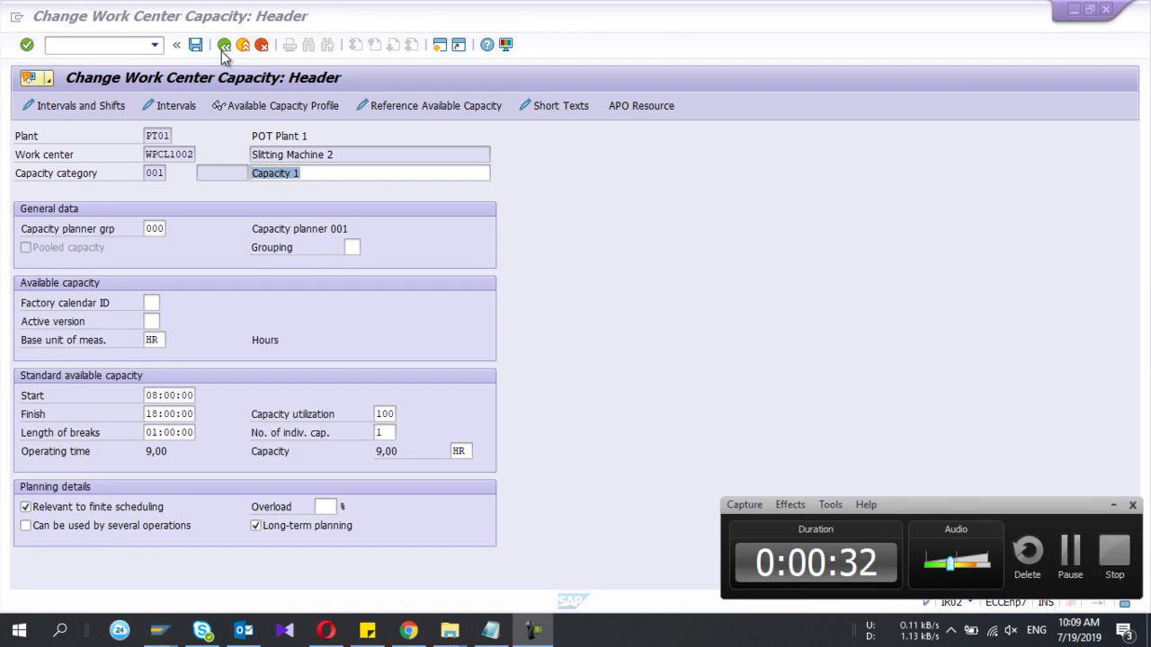
Switch to the Customizing: Execute Project session and open the SAP Reference IMG
left_click(158, 629)
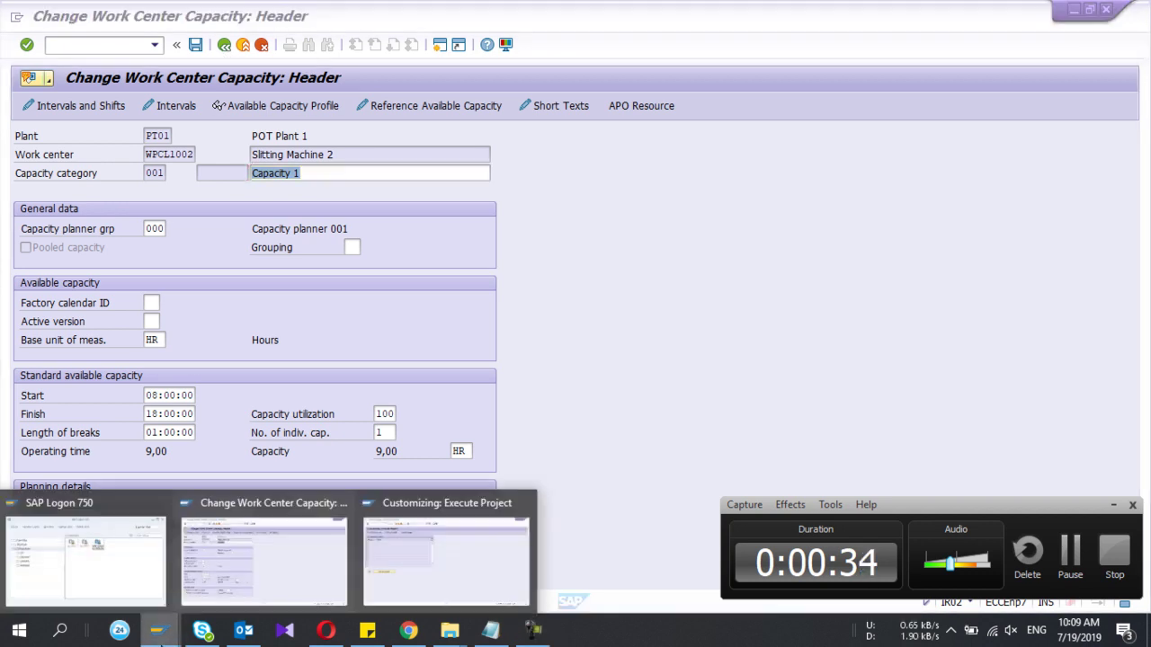
left_click(432, 565)
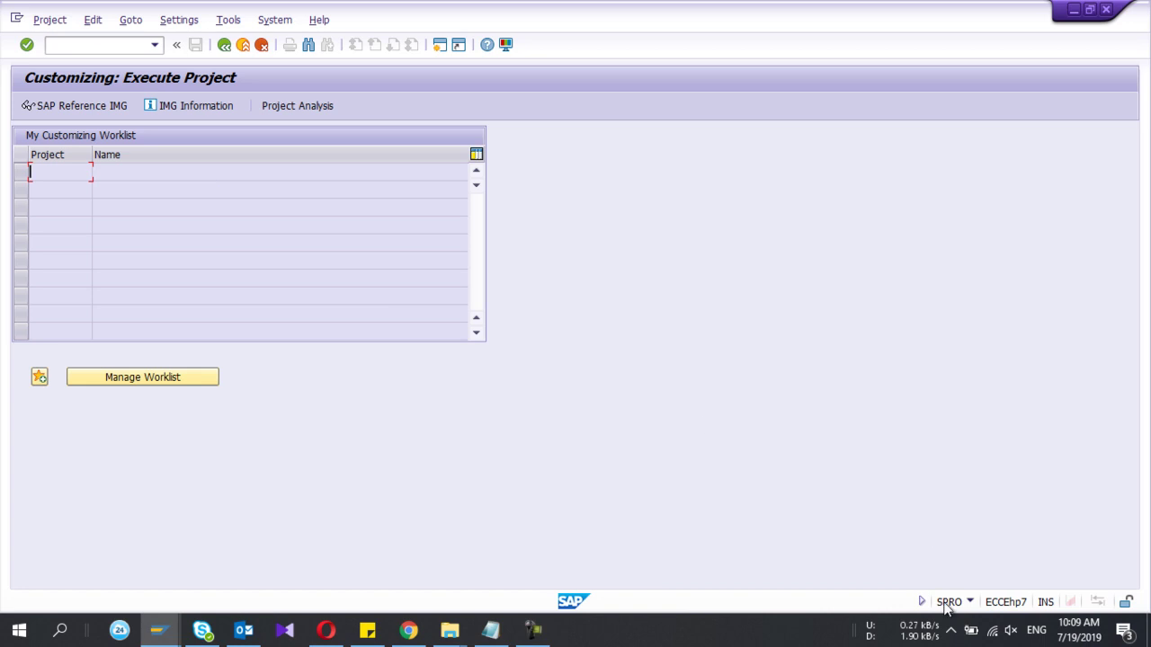
left_click(59, 115)
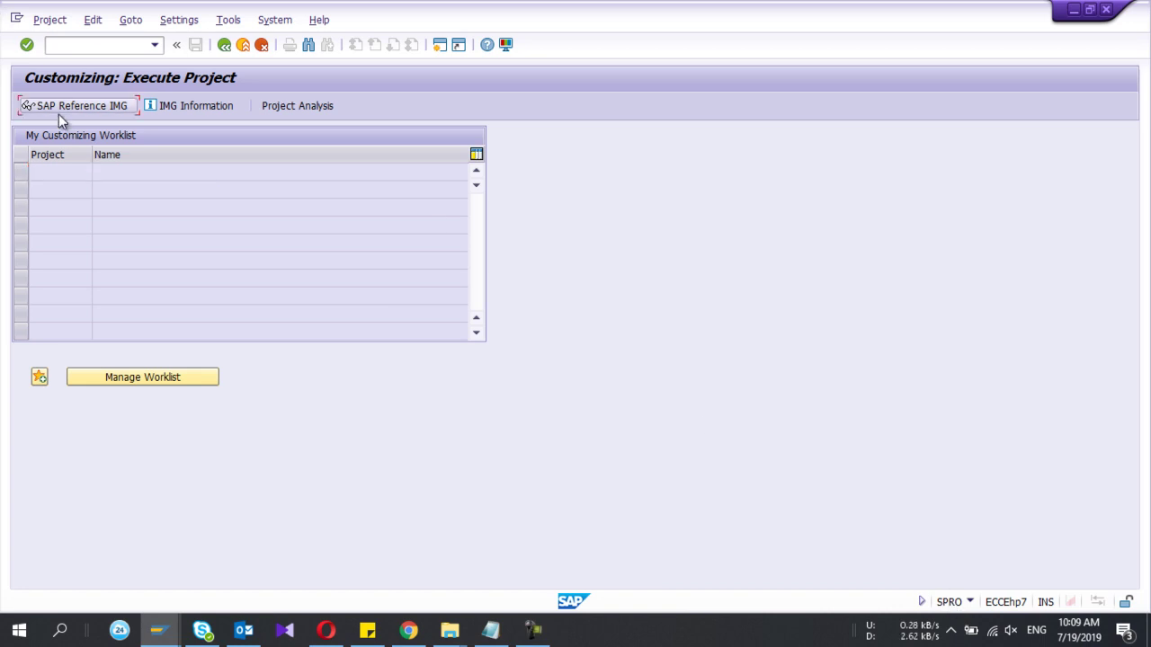
Open the Define shift sequences activity in the IMG under Production, Capacity Requirements Planning, Operations, Available capacity
scroll(79, 342, "down", 3)
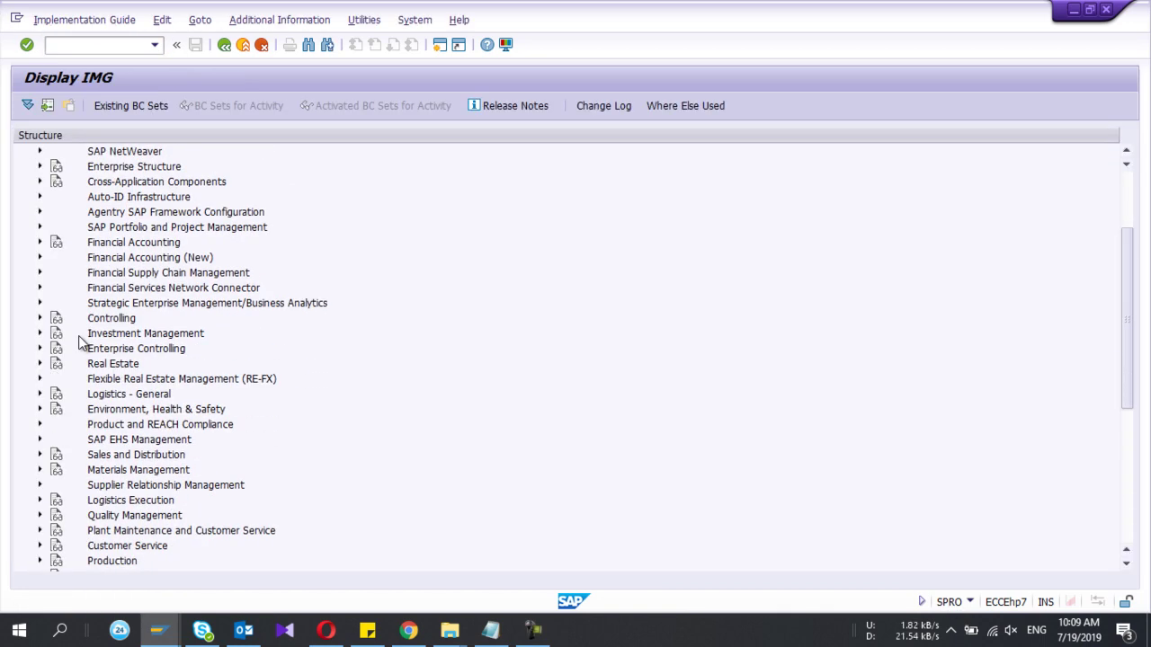
scroll(79, 341, "down", 5)
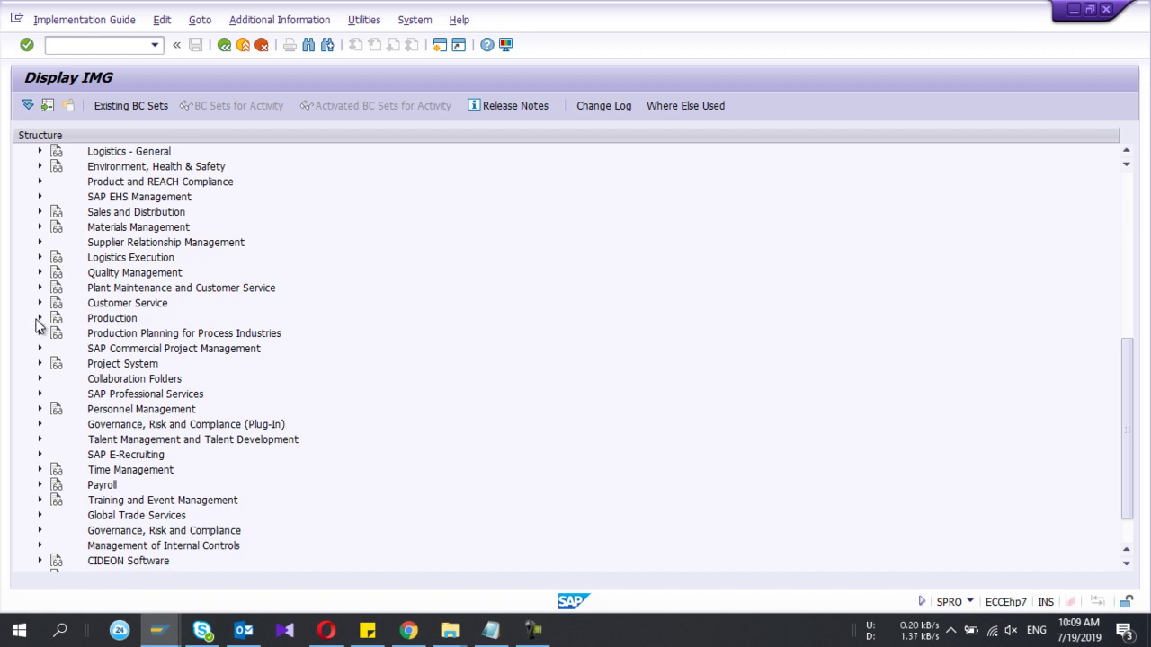
left_click(38, 319)
scroll(40, 325, "down", 3)
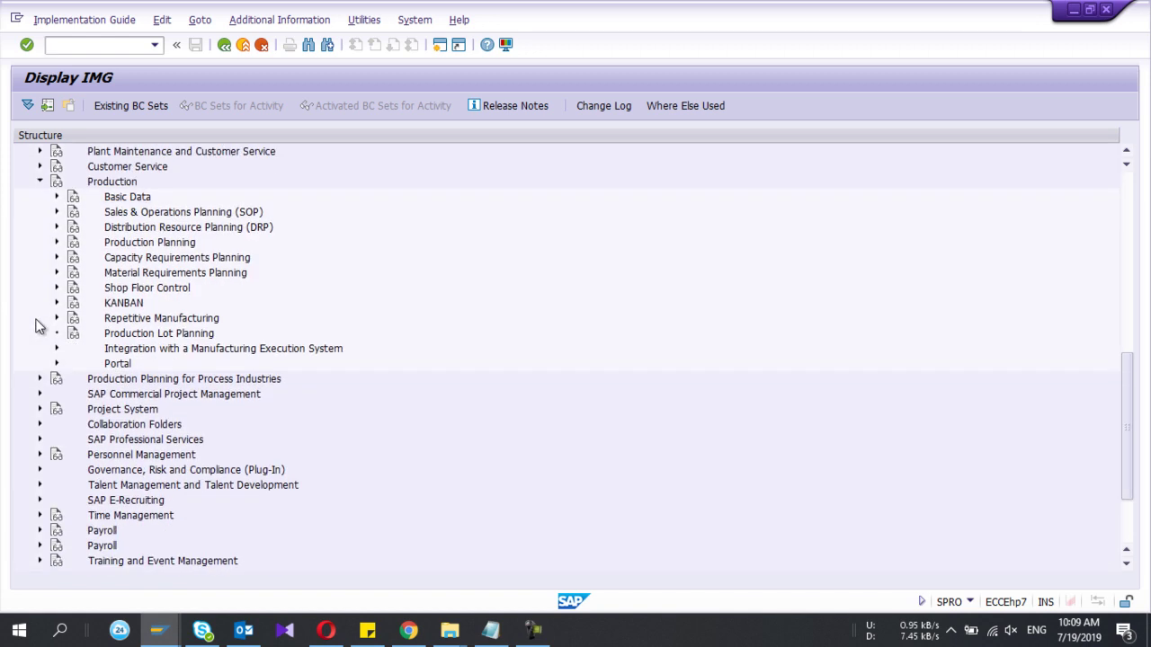
left_click(57, 257)
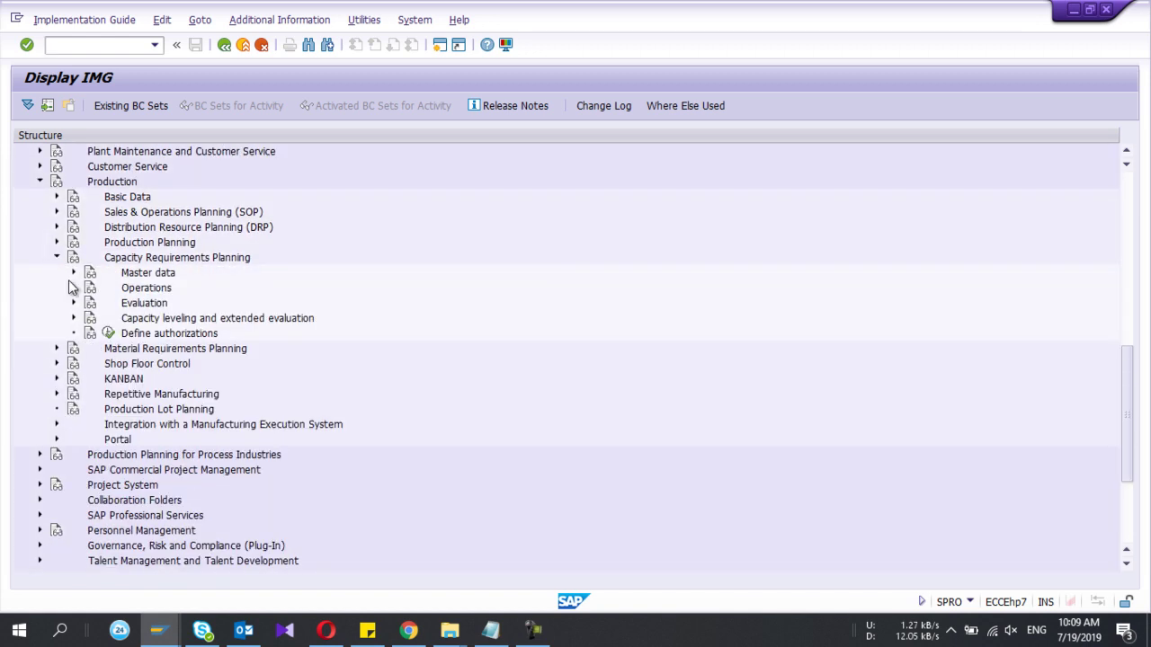
left_click(73, 287)
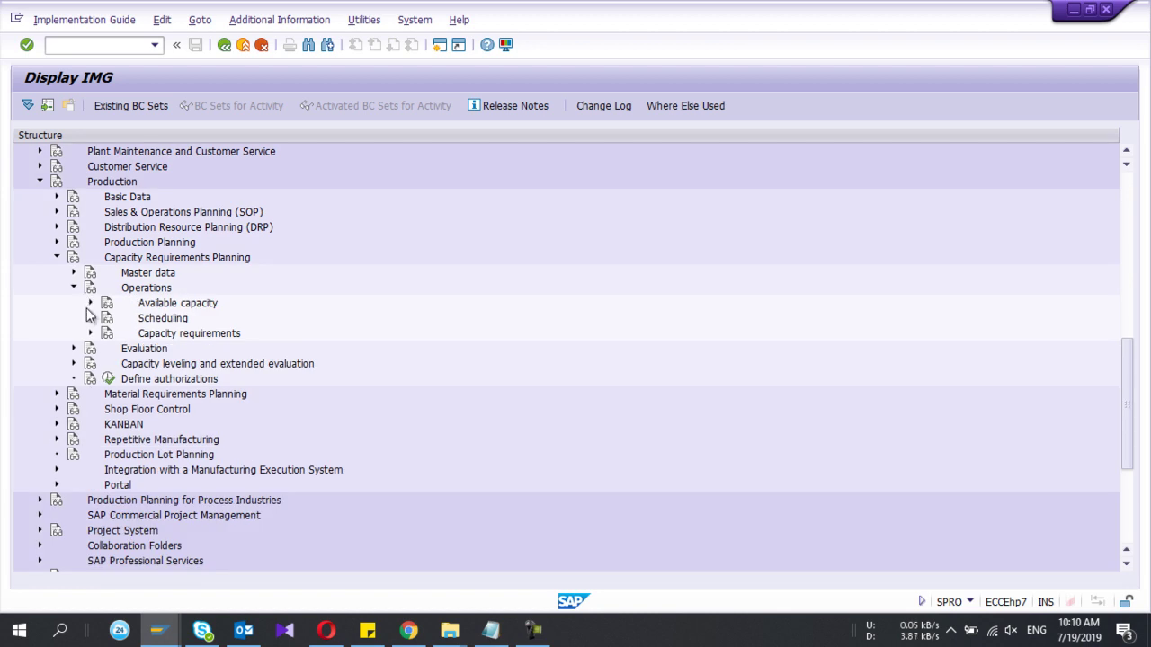
left_click(90, 303)
scroll(90, 310, "down", 2)
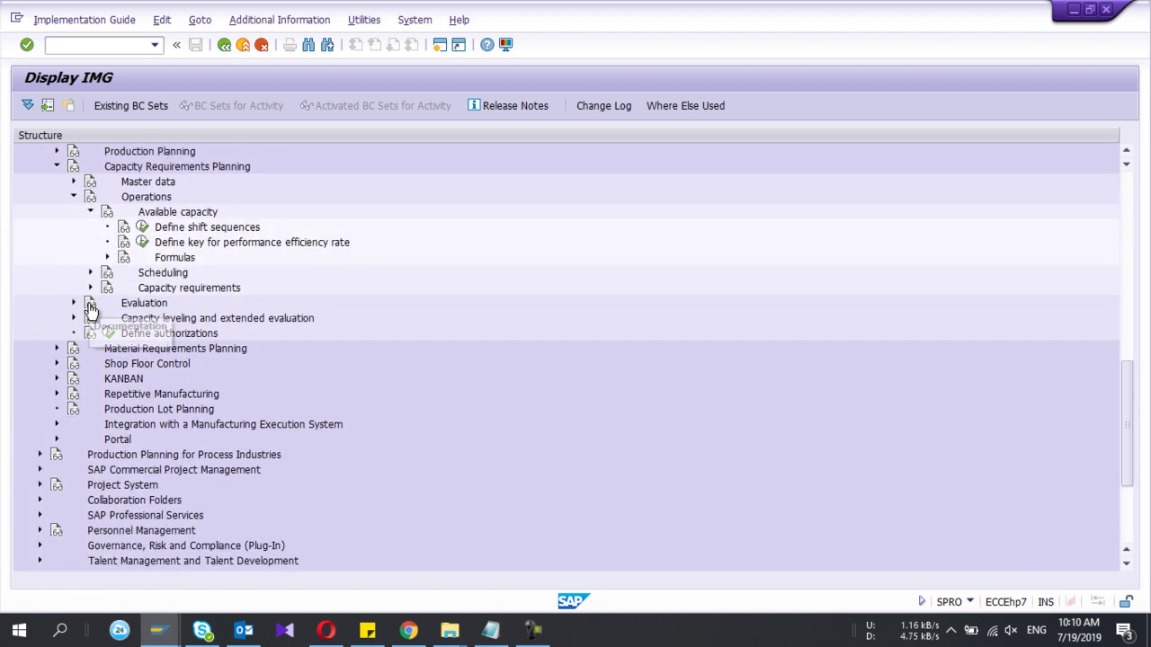
left_click(142, 227)
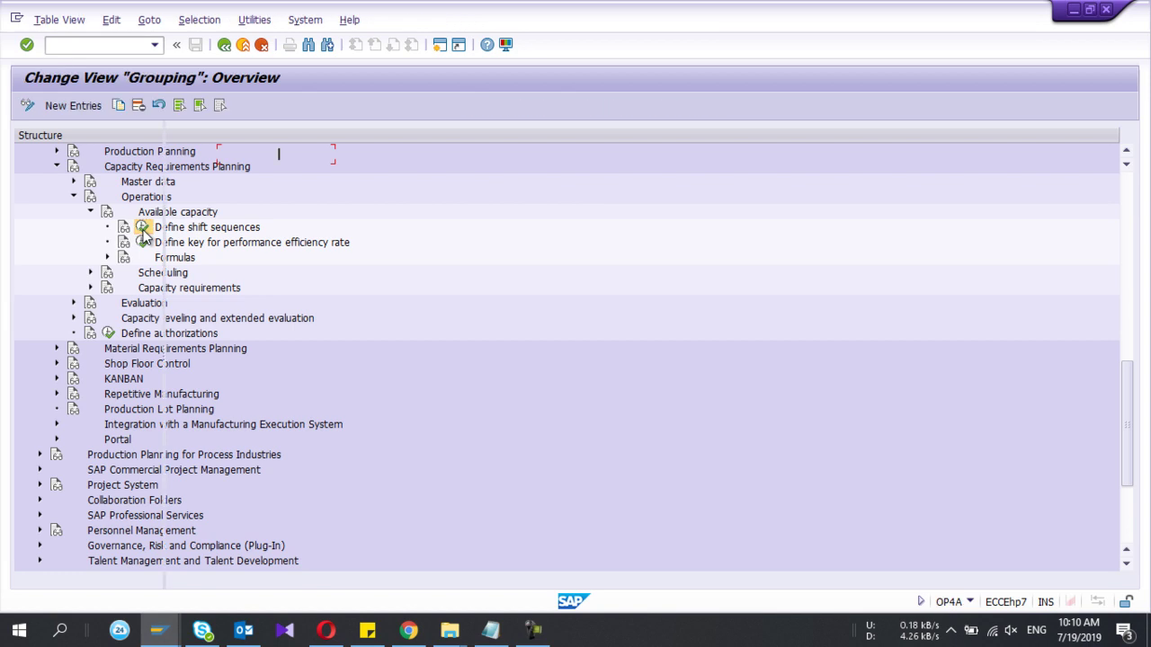
Add a new grouping Z2 named "Shift Com 1"
left_click(87, 151)
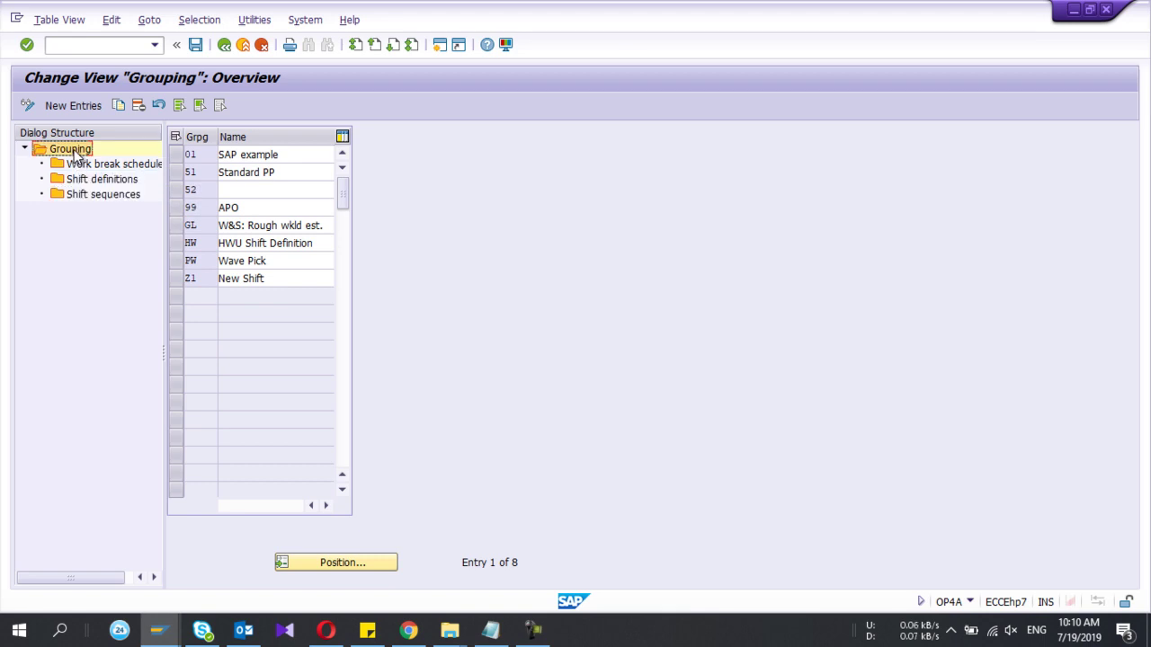
left_click(68, 106)
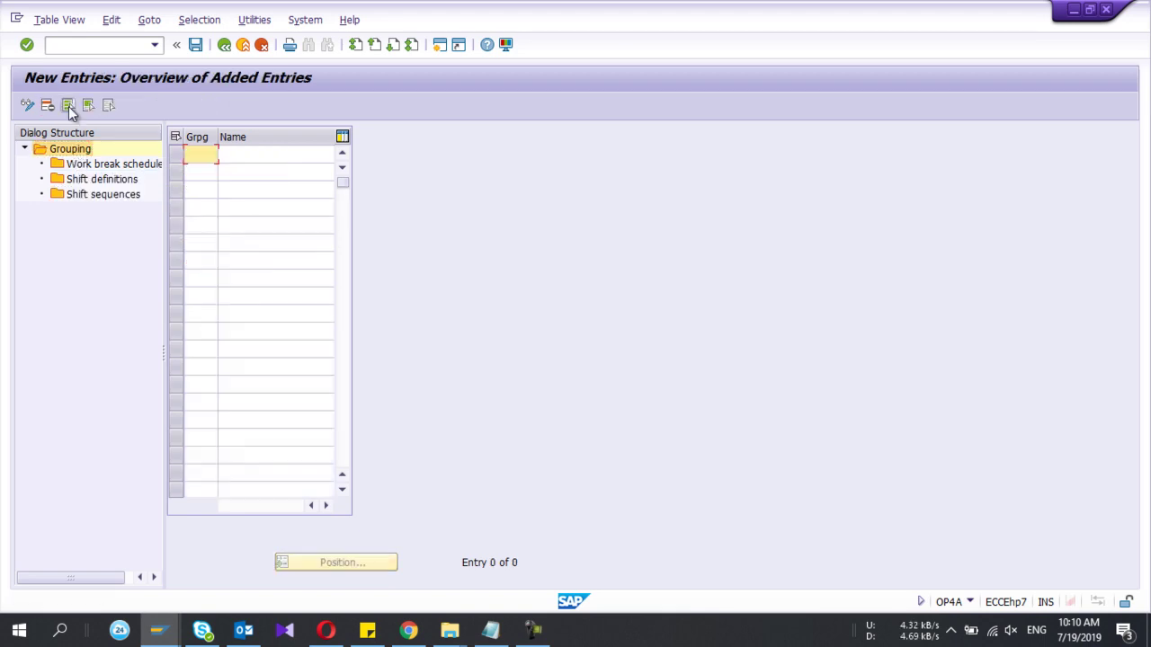
type("Z2")
key("Tab")
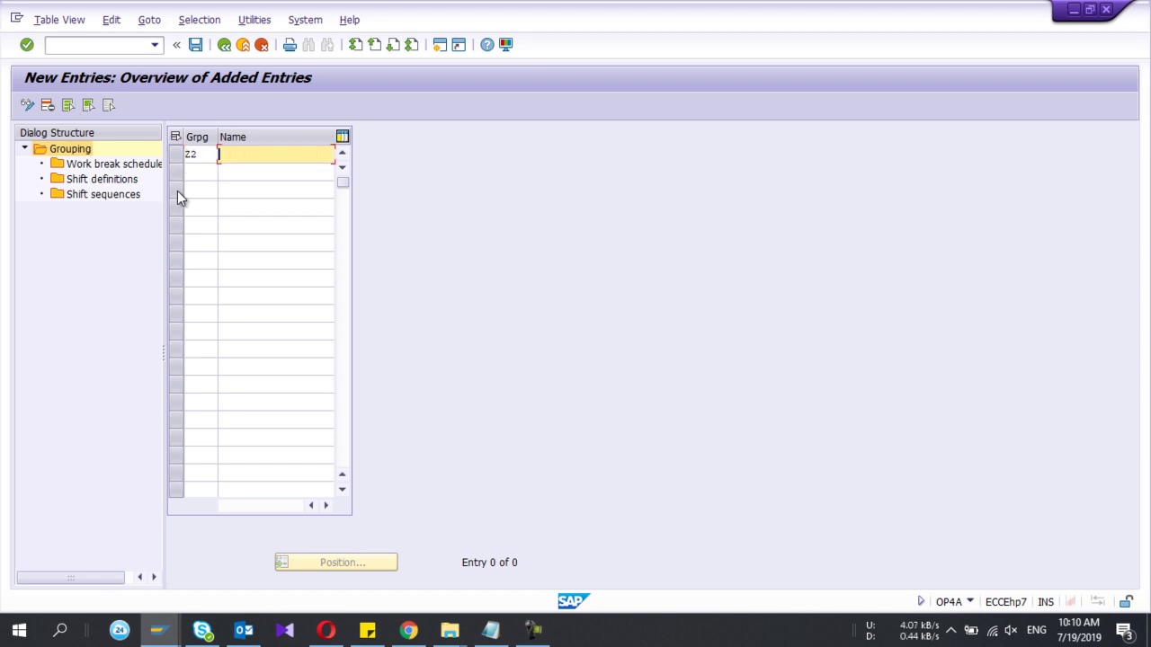
type("Shift Com 1")
Open the work break schedules of grouping Z2 from the grouping overview and start new entries
double_click(101, 203)
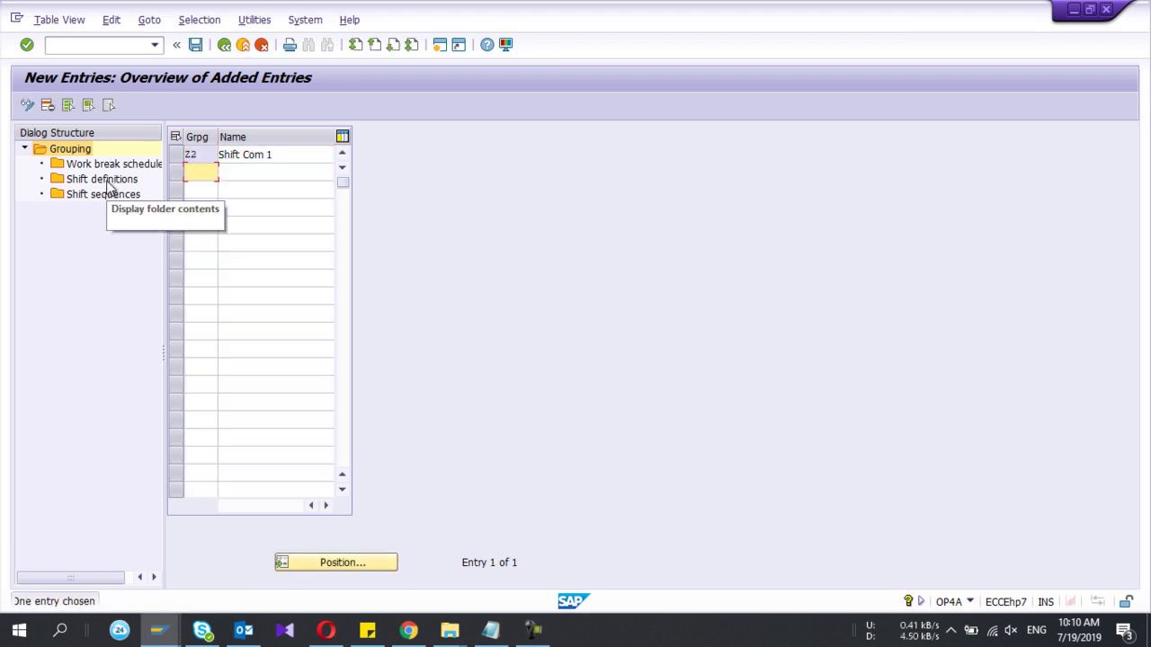
double_click(90, 163)
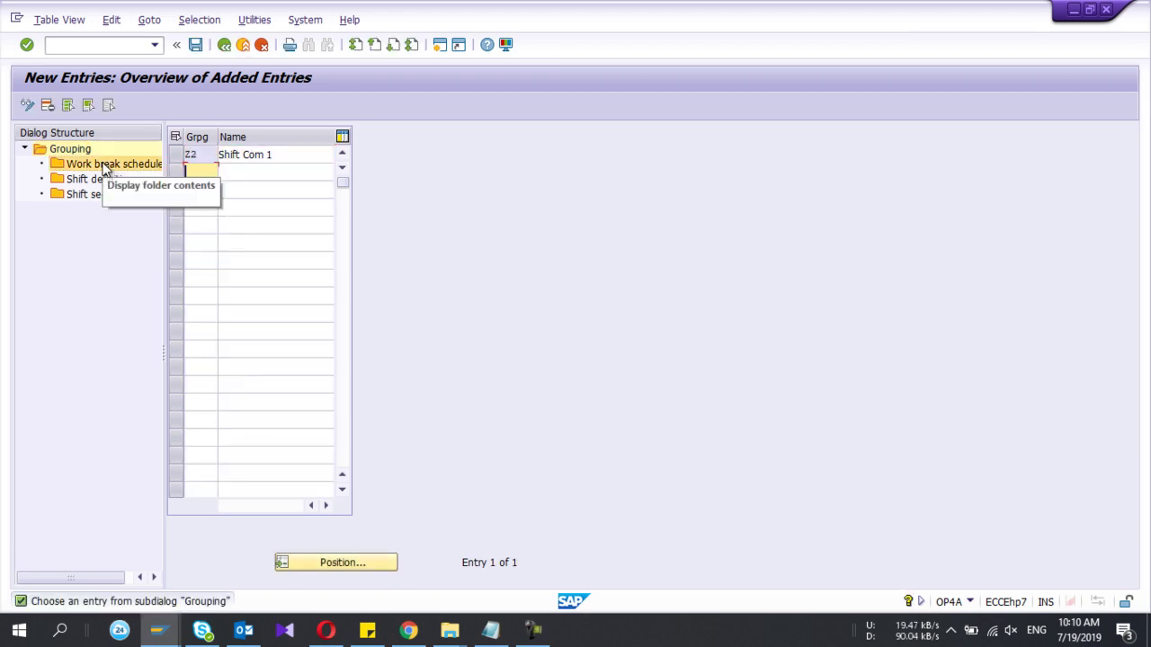
left_click(228, 48)
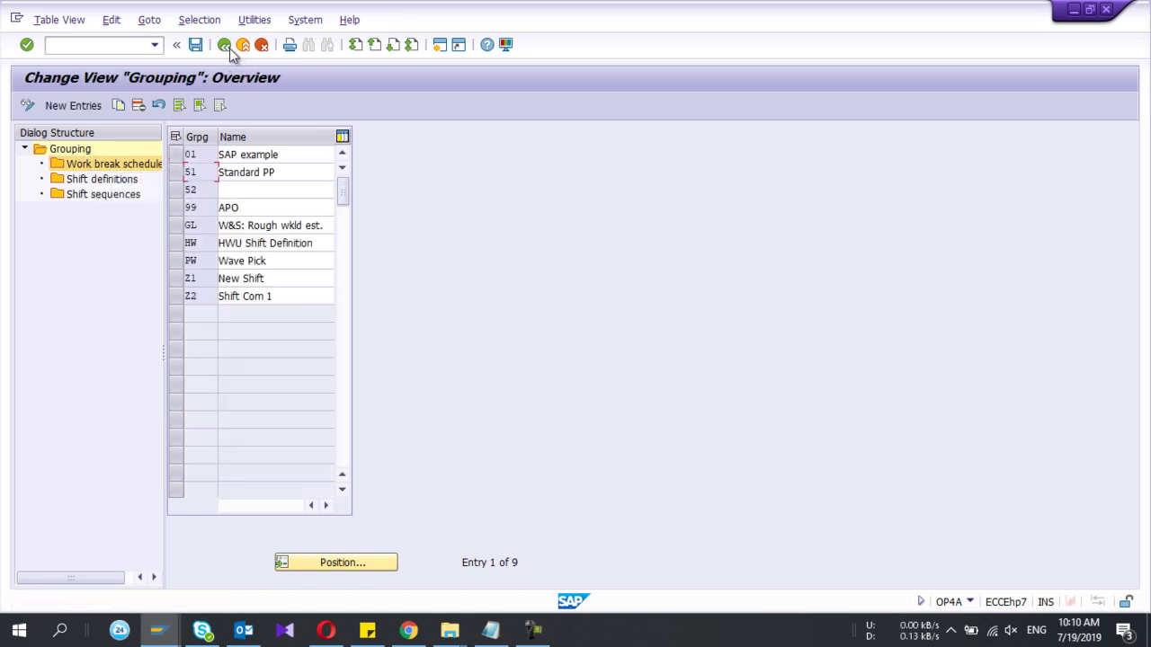
left_click(183, 297)
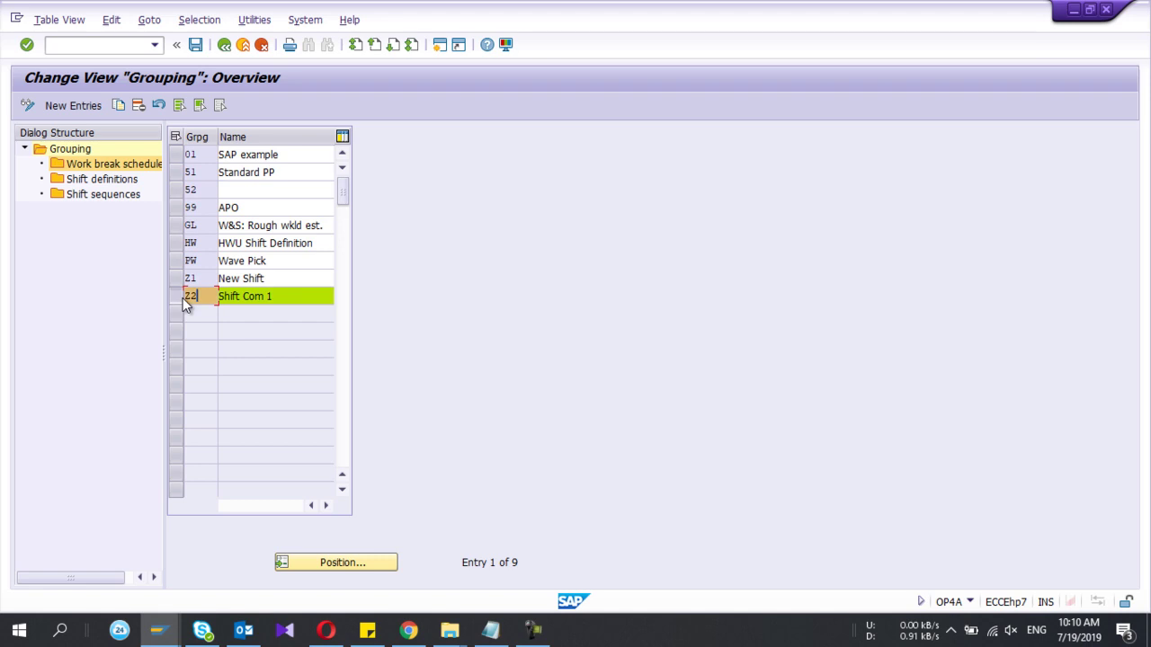
double_click(95, 165)
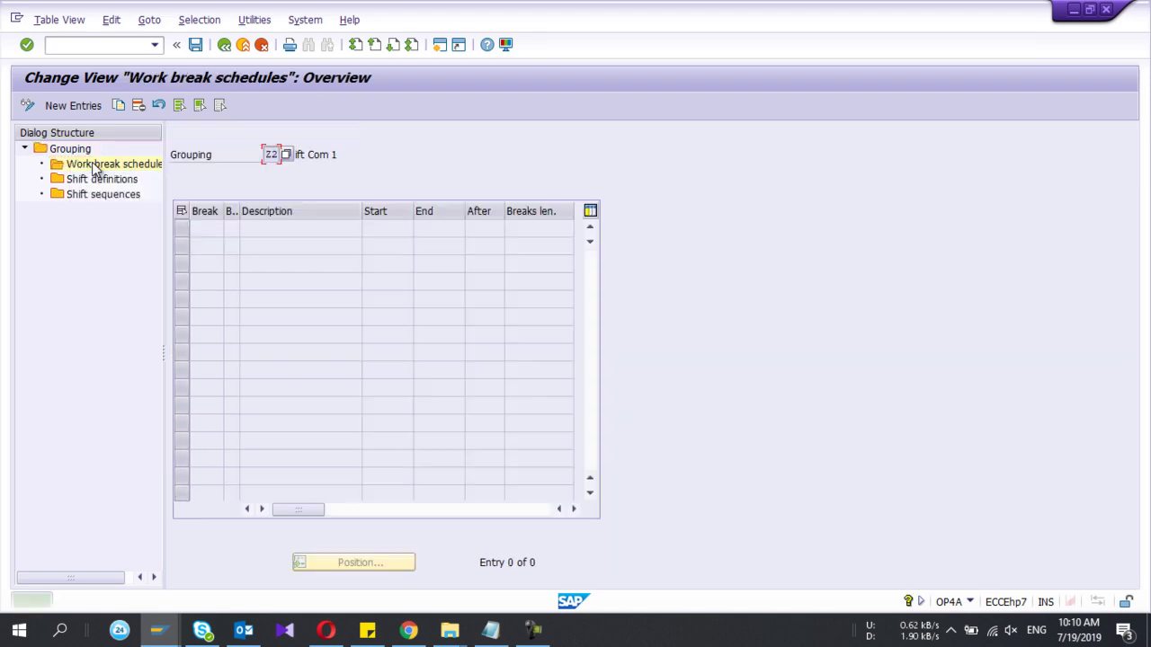
key("F5")
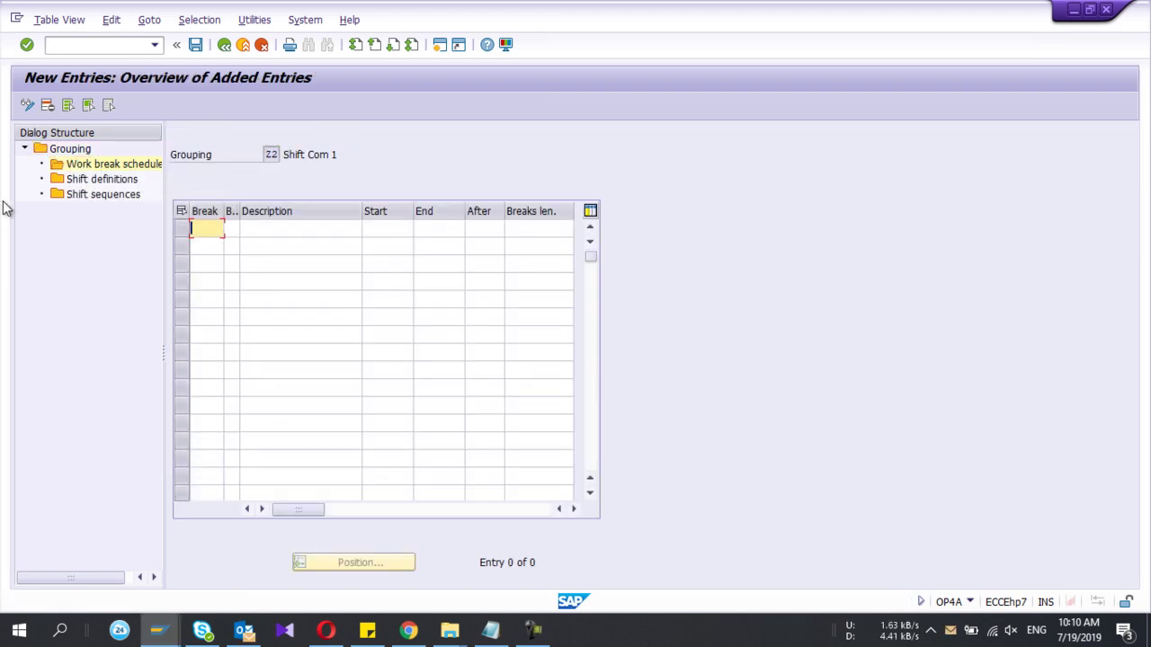
left_click(211, 229)
key("Escape")
Switch to the Notepad shift notes and relabel the Shift 2 break from 2100 to 2200 as Dinner
left_click(490, 630)
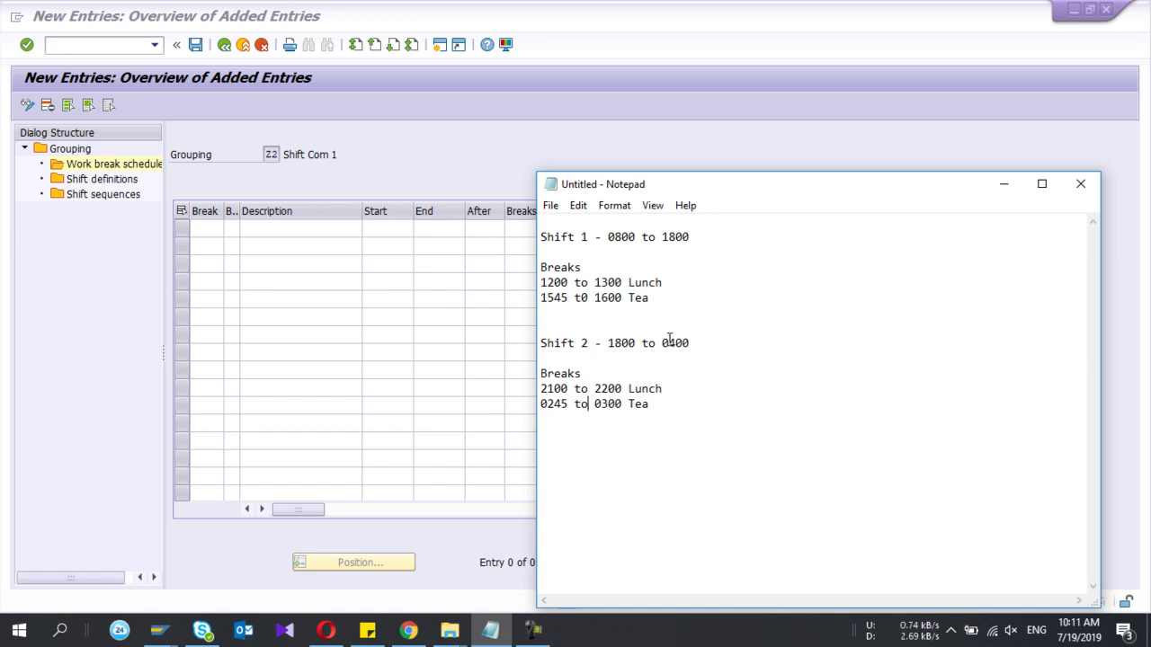
left_click(586, 238)
left_click(552, 388)
key("BackSpace")
key("BackSpace")
key("BackSpace")
key("BackSpace")
key("BackSpace")
type("Dinne")
Enter S1Br as the break schedule key in the first row of the Z2 work break schedules
left_click(211, 228)
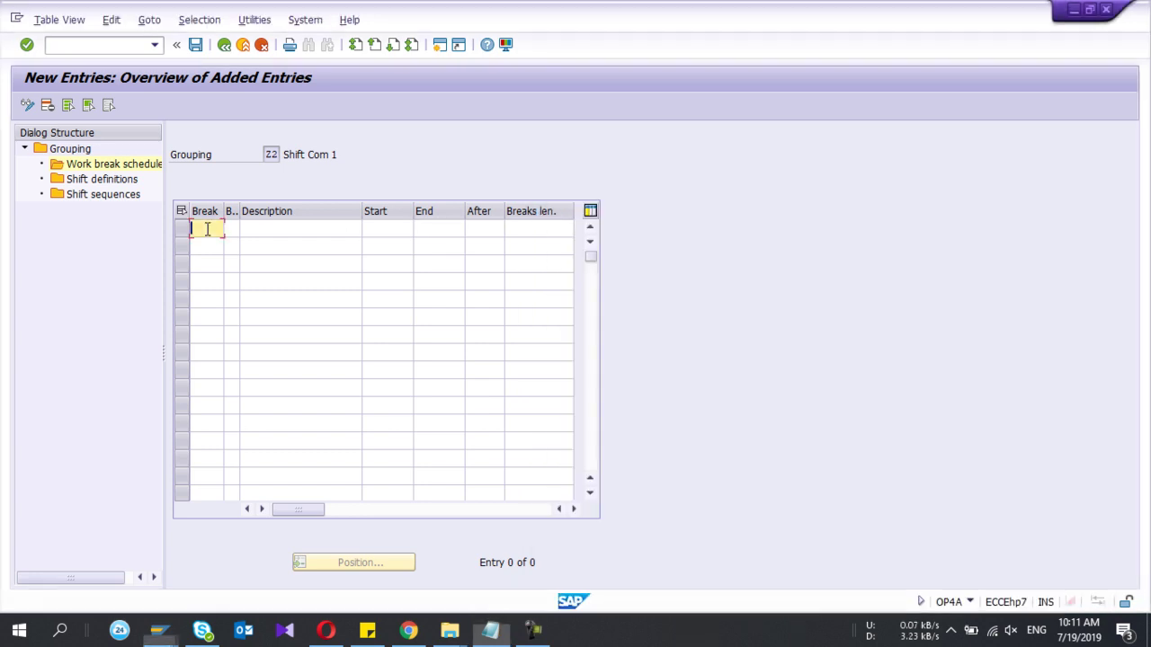
type("B")
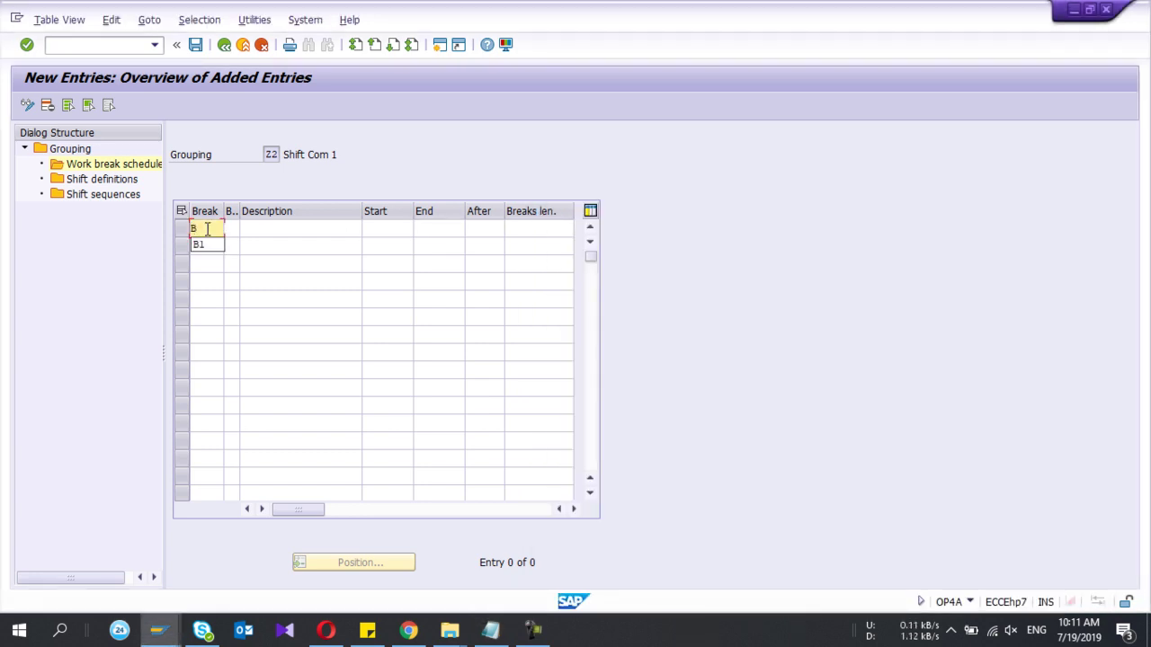
type("1")
key("BackSpace")
type("New")
key("BackSpace")
key("BackSpace")
key("BackSpace")
key("BackSpace")
type("Sh")
type("1")
type("B")
Set the first S1Br break to run from 12:00:00 to 13:00:00 with break number 1
key("Tab")
key("Tab")
key("Tab")
key("BackSpace")
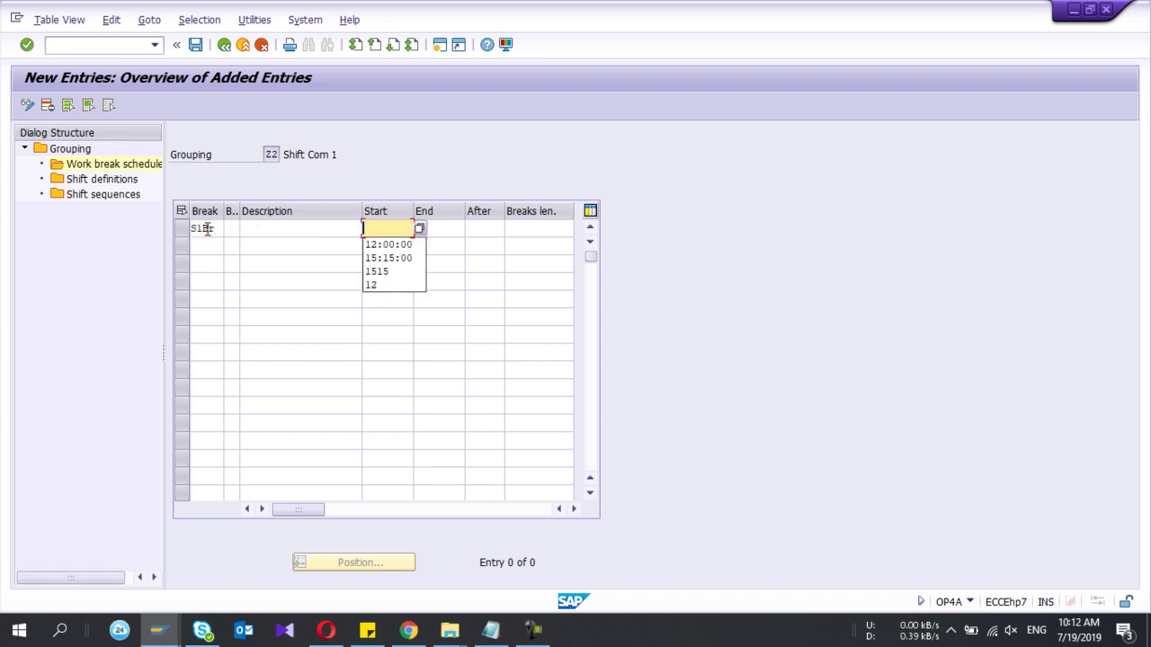
key("Down")
key("Return")
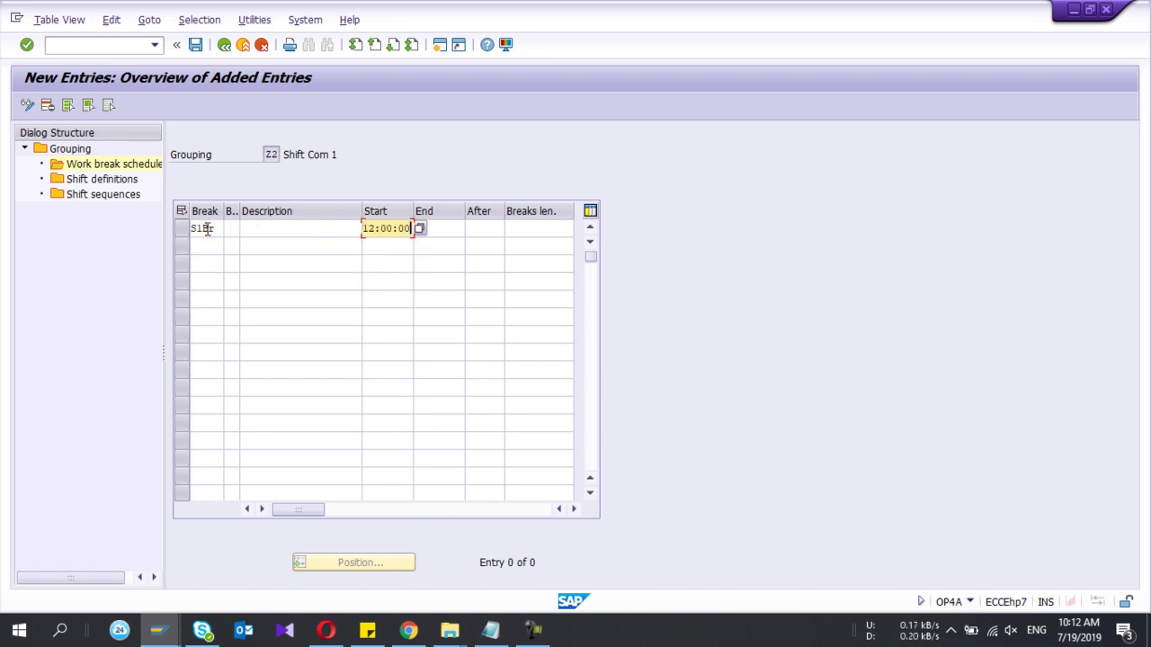
key("Tab")
key("BackSpace")
key("Down")
key("Return")
left_click(231, 228)
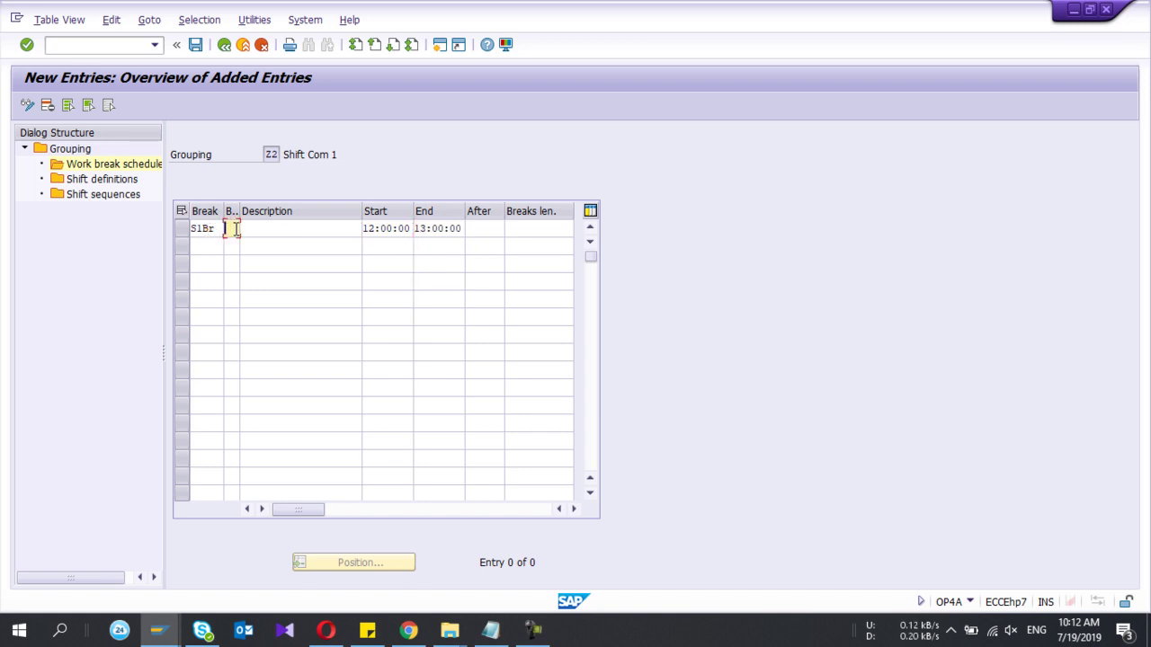
Add a second row for break schedule S1Br with break number 2
left_click(205, 252)
key("BackSpace")
key("Down")
key("Return")
left_click(232, 248)
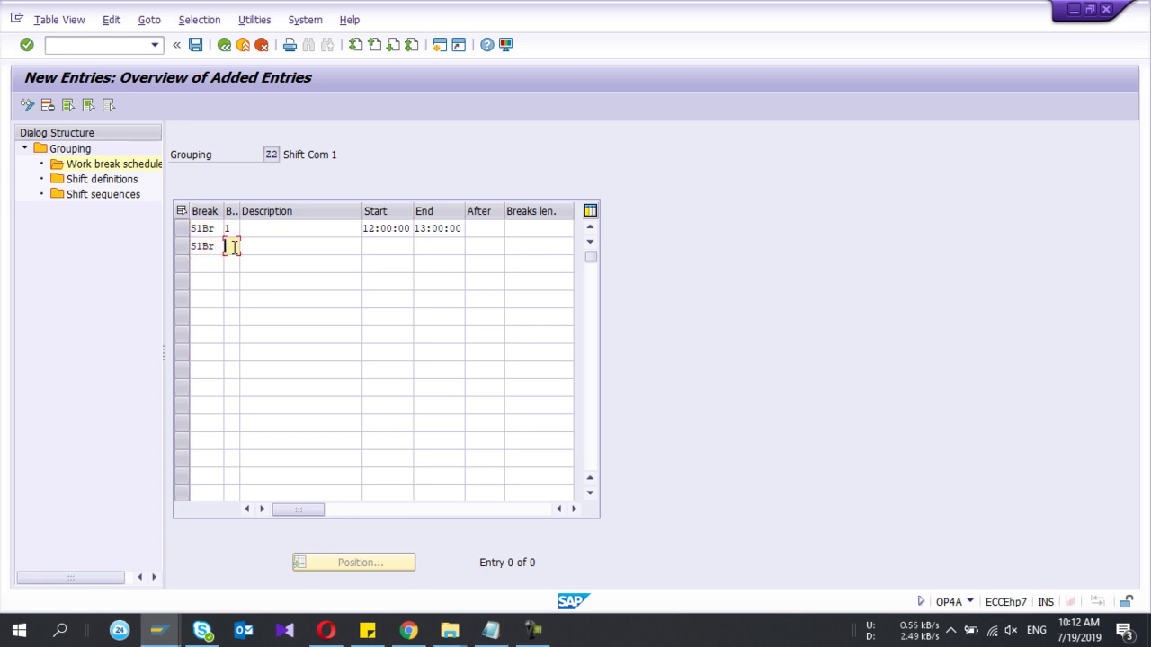
Set the second S1Br break to run from 15:45 to 16:00 according to the Notepad notes
left_click(381, 252)
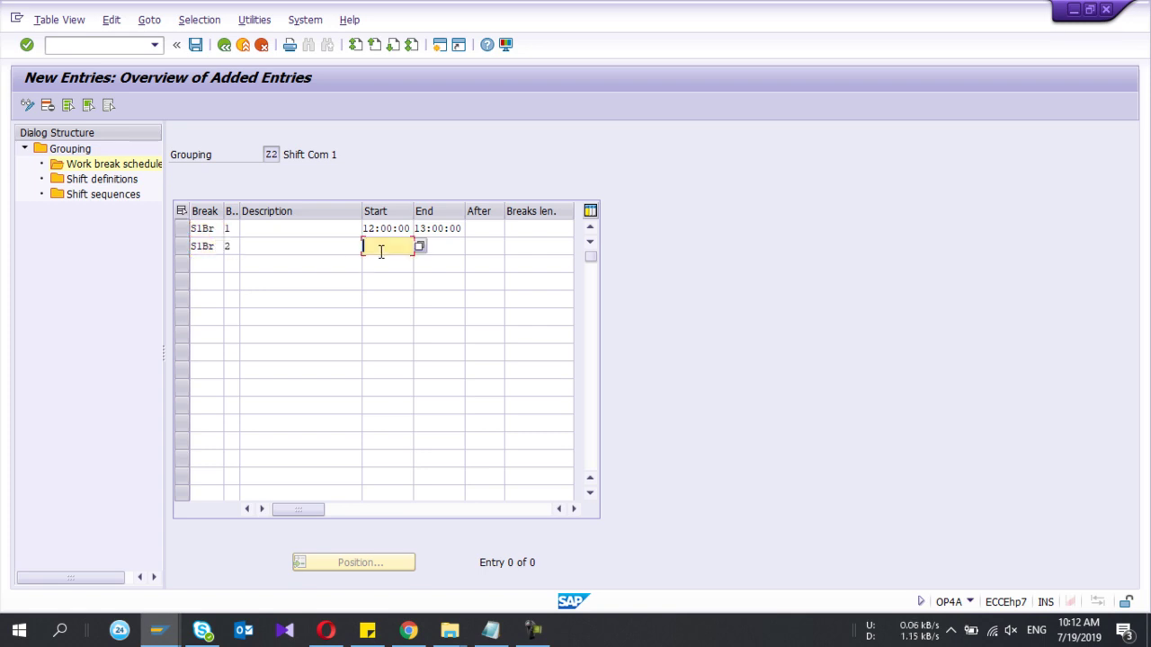
left_click(381, 250)
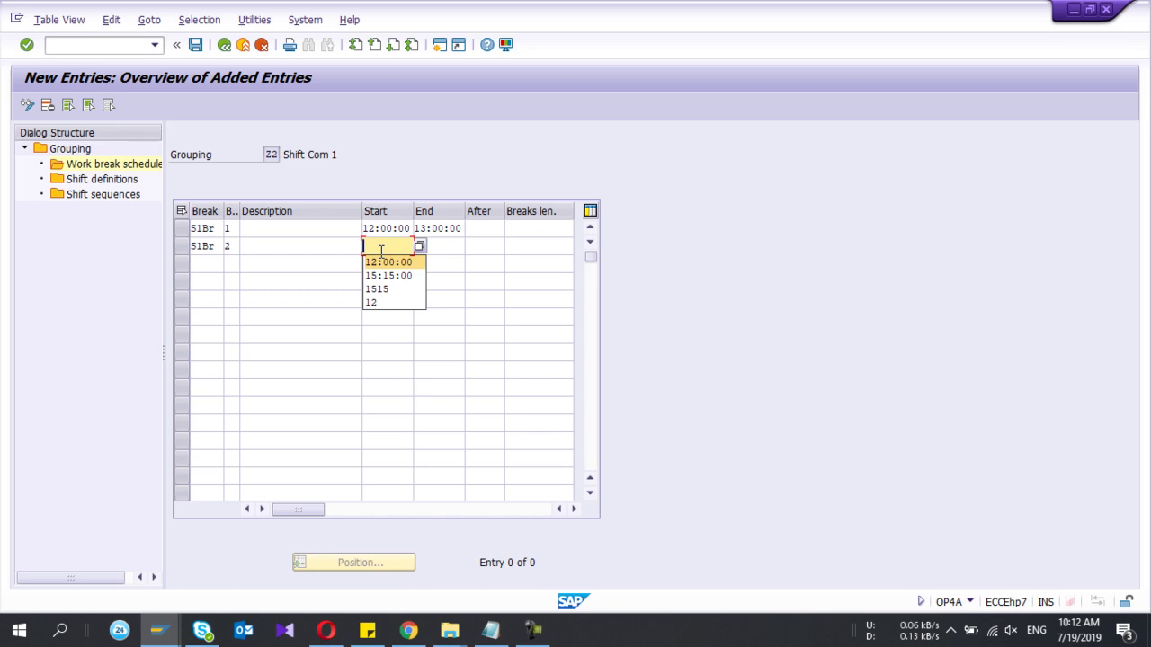
key("Escape")
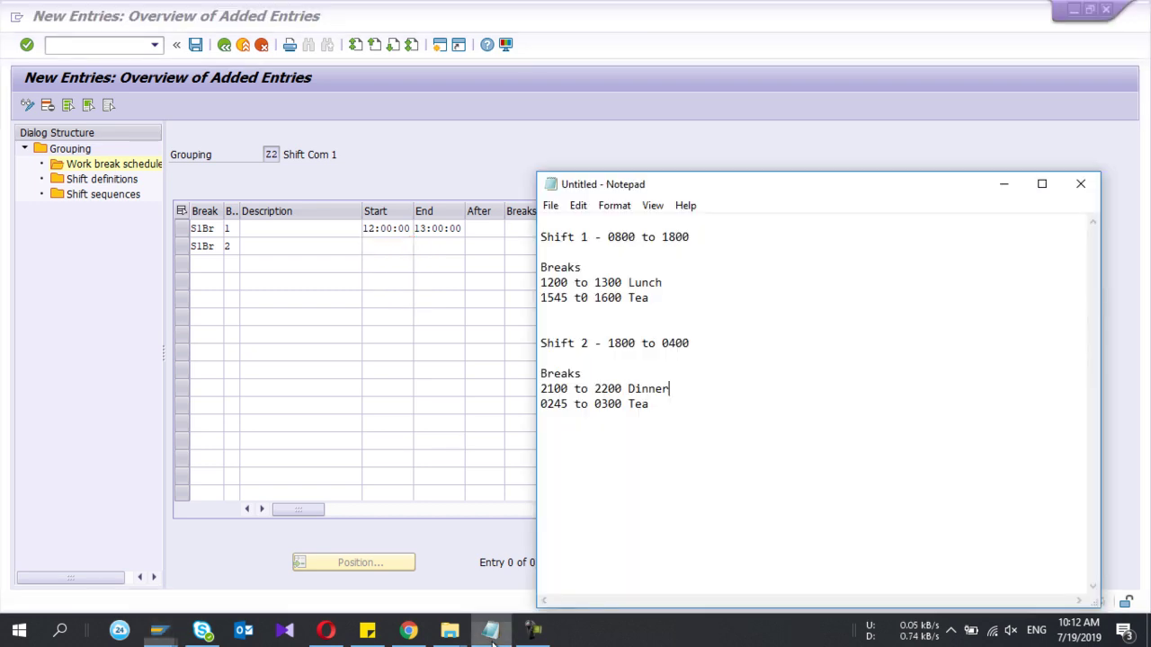
left_click(491, 630)
left_click(370, 248)
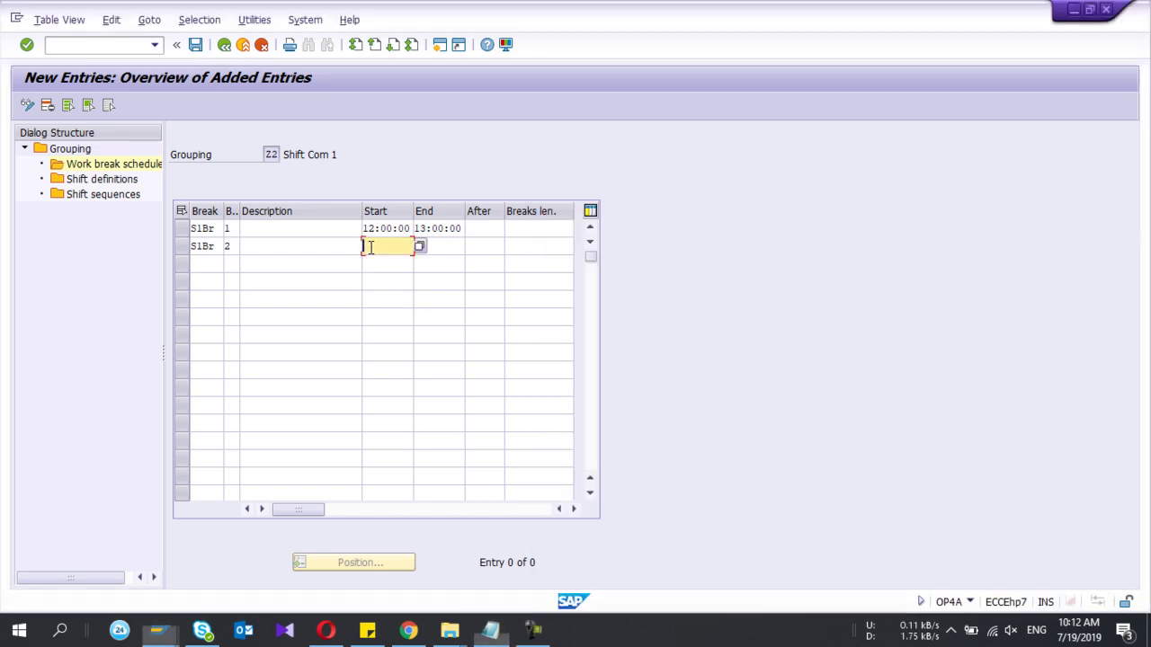
type("154")
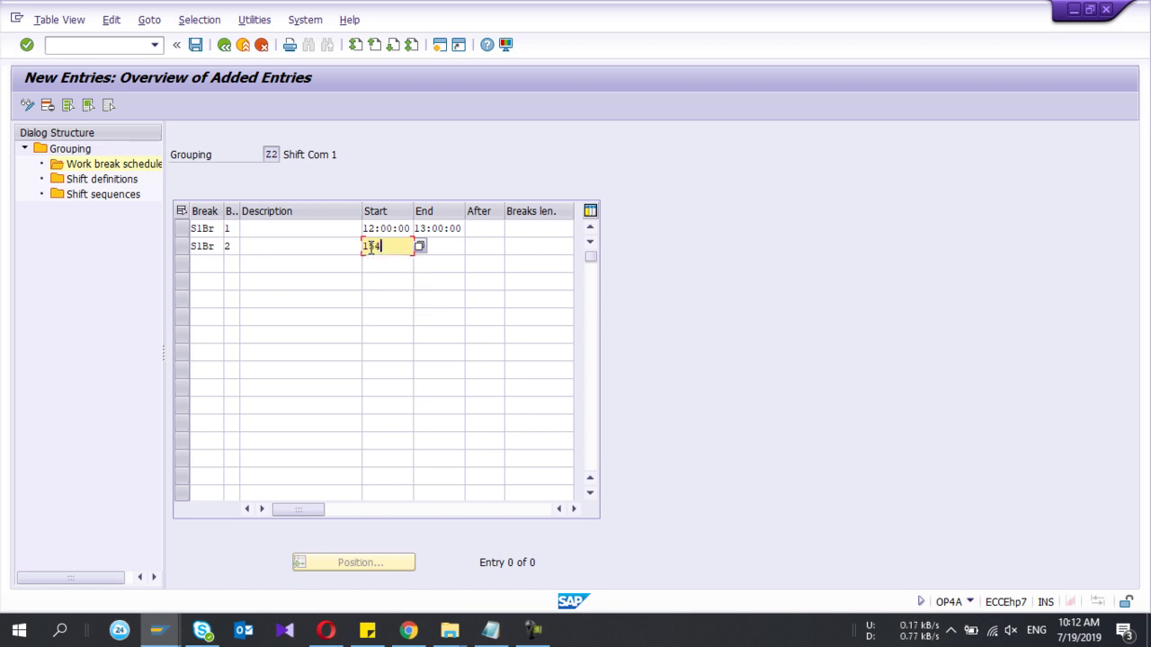
type("5")
key("Tab")
type("1")
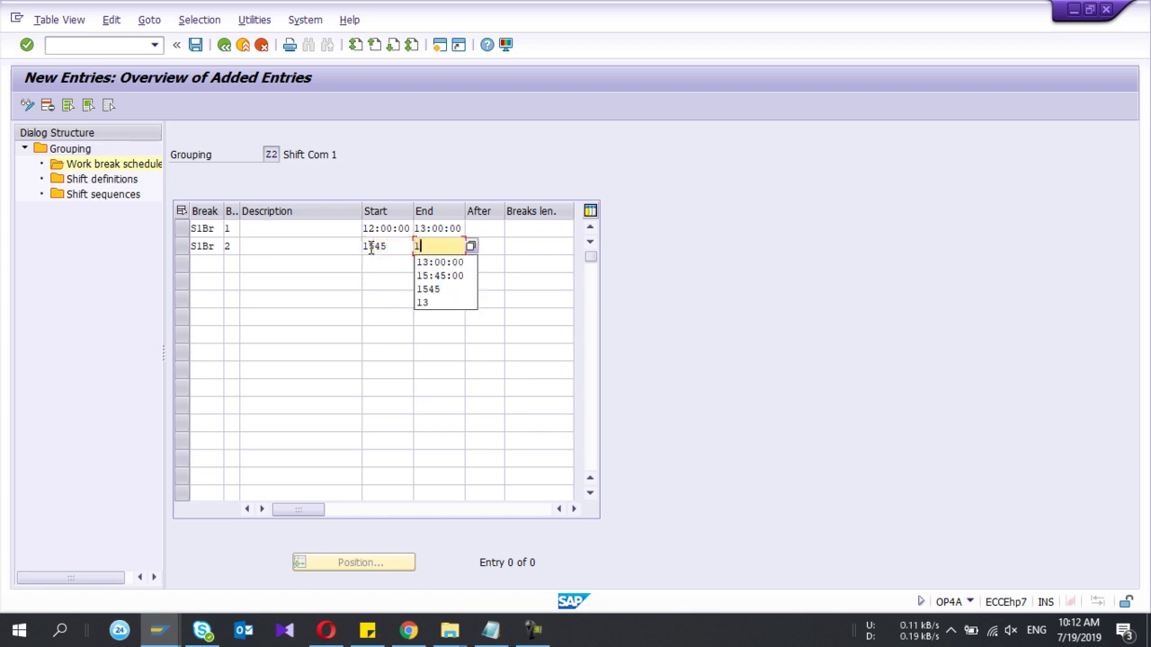
type("600")
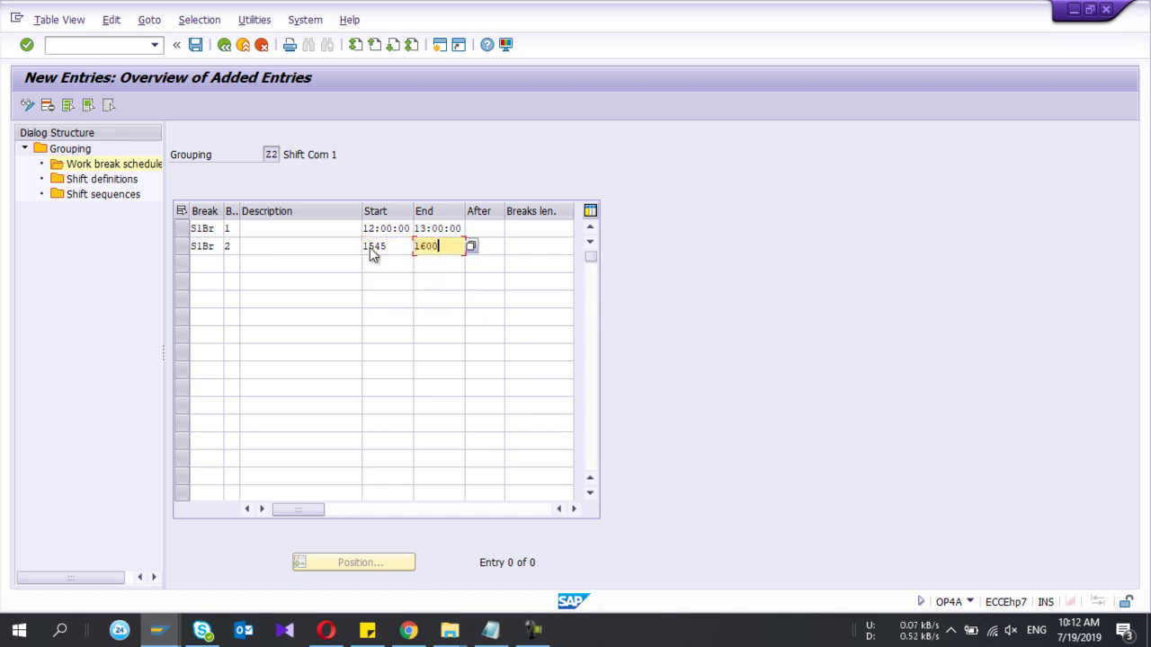
key("Return")
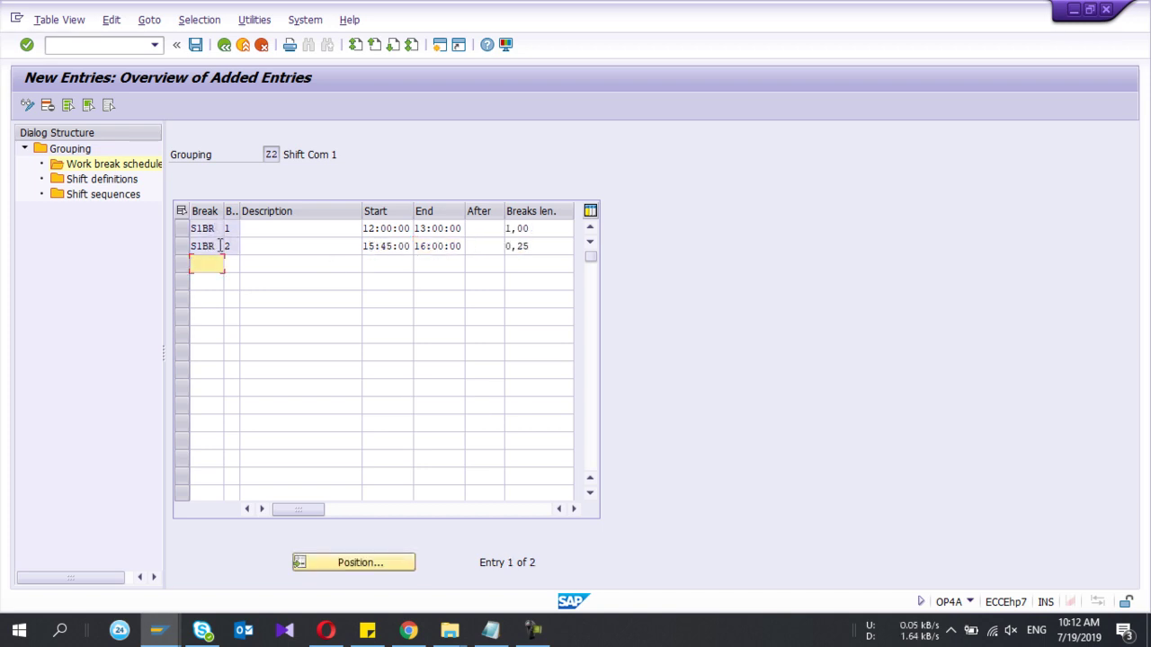
Add two rows for break schedule S2BR with break numbers 1 and 2
type("S2BR")
key("Tab")
type("1")
key("Down")
type("2")
key("Tab")
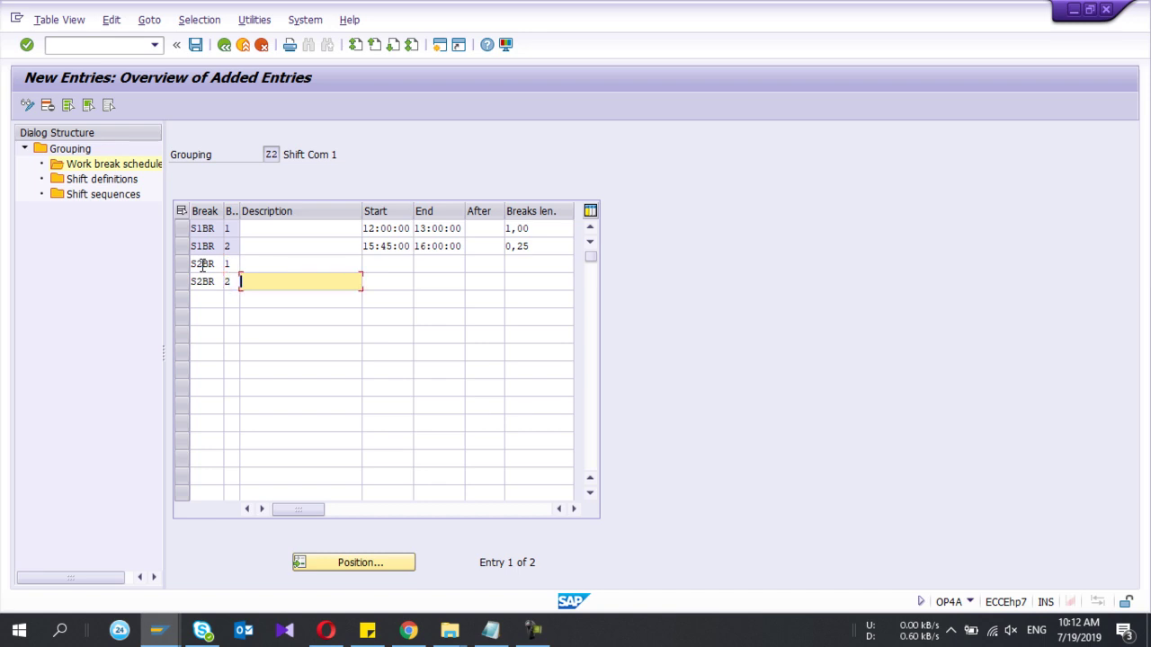
Set the first S2BR break to run from 2100 to 2200, as given in the Notepad notes
key("Tab")
key("Up")
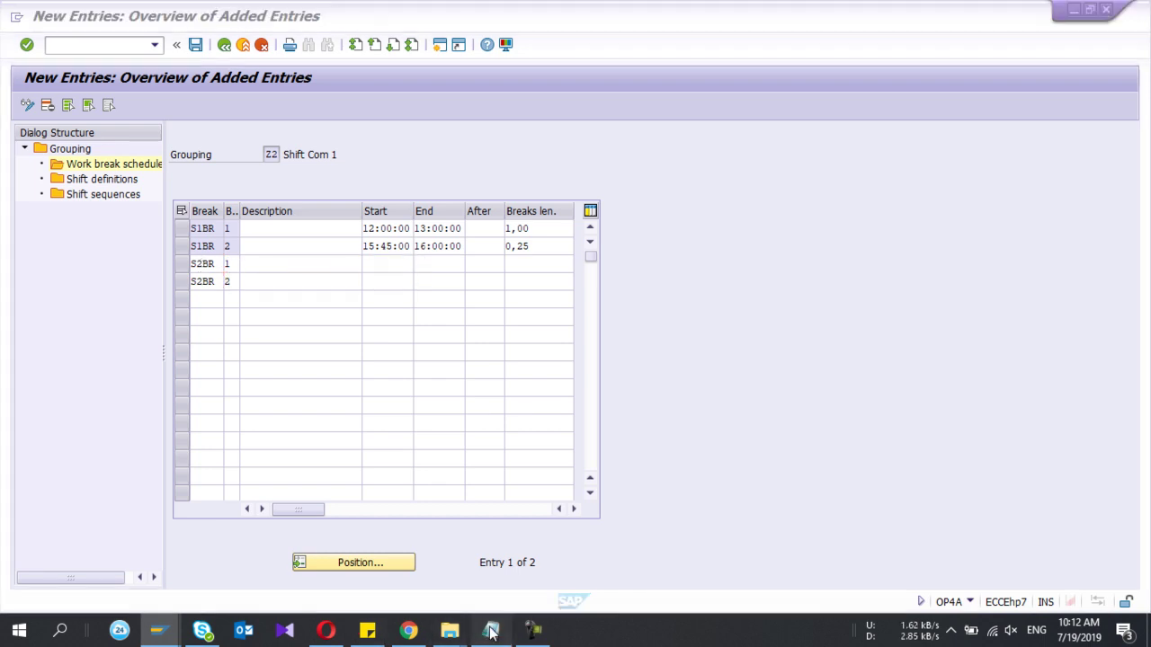
left_click(491, 630)
left_click(490, 630)
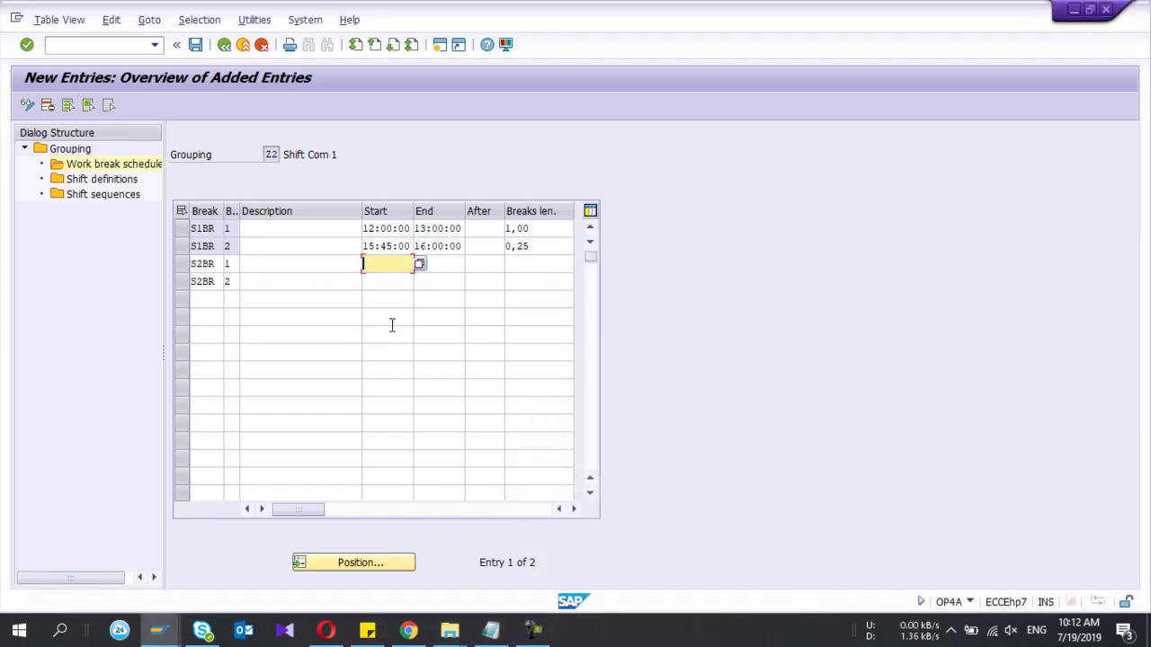
type("21002200")
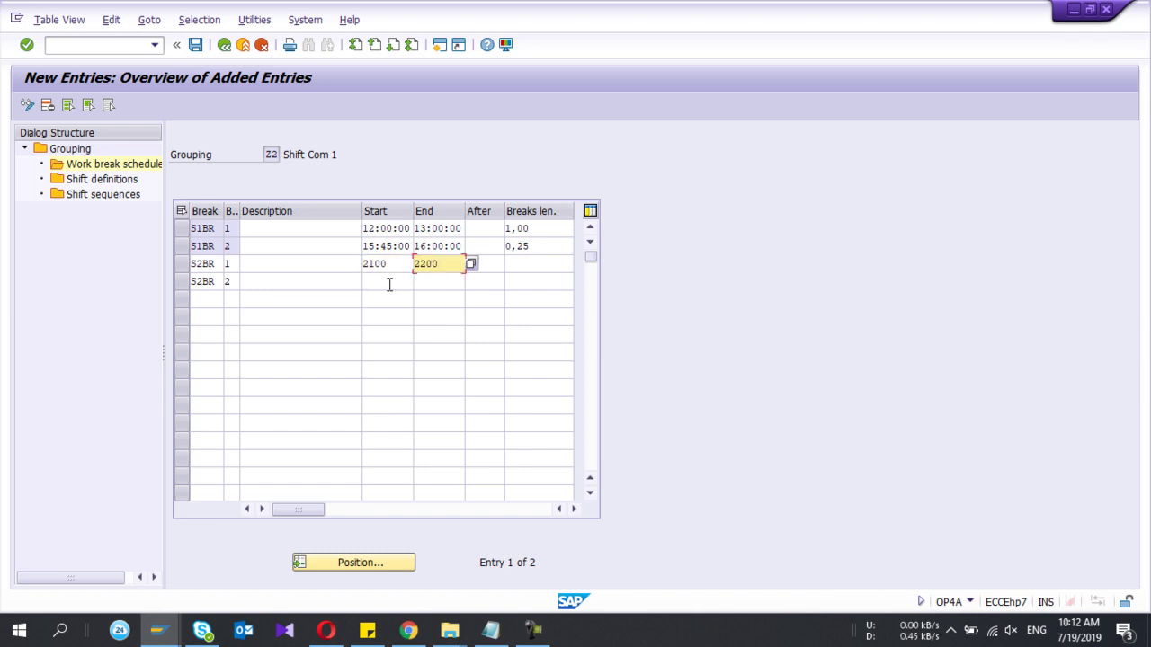
Check the Notepad notes and set the second S2BR break to run from 0245 to 0300
left_click(390, 282)
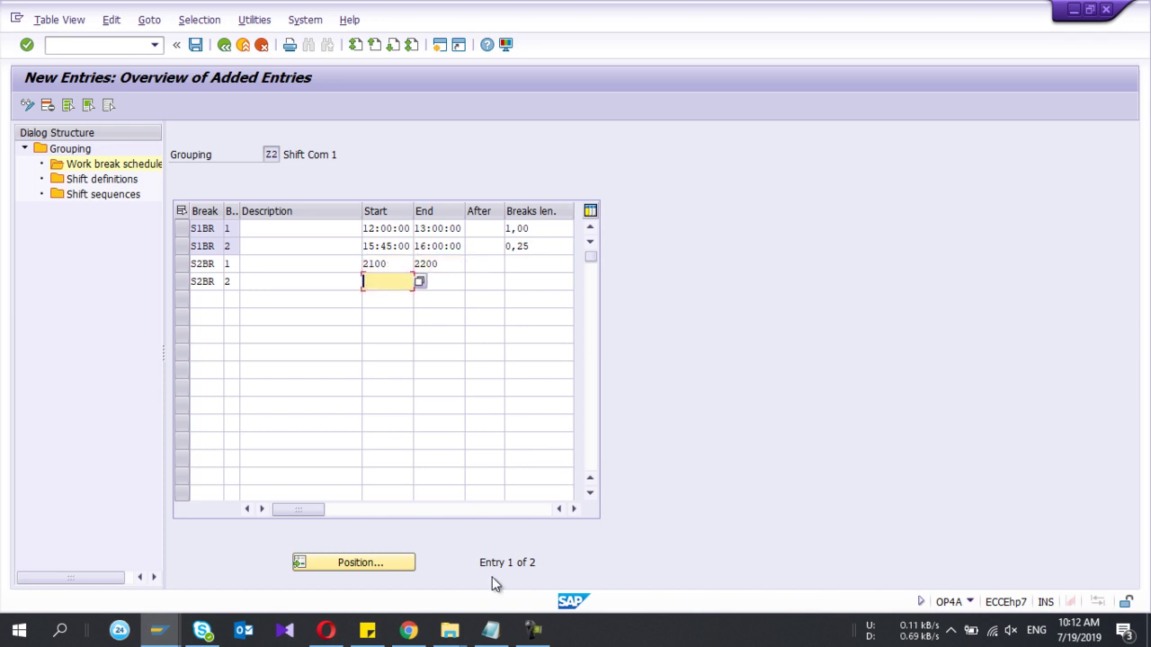
left_click(491, 630)
left_click(490, 631)
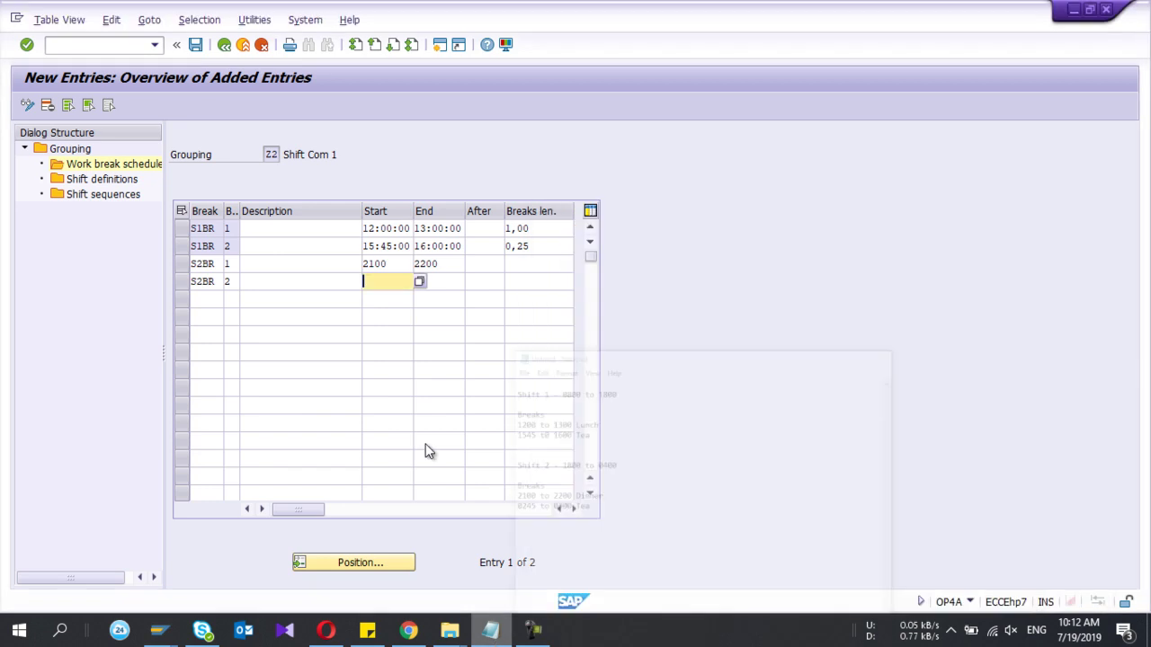
type("020")
key("BackSpace")
type("4")
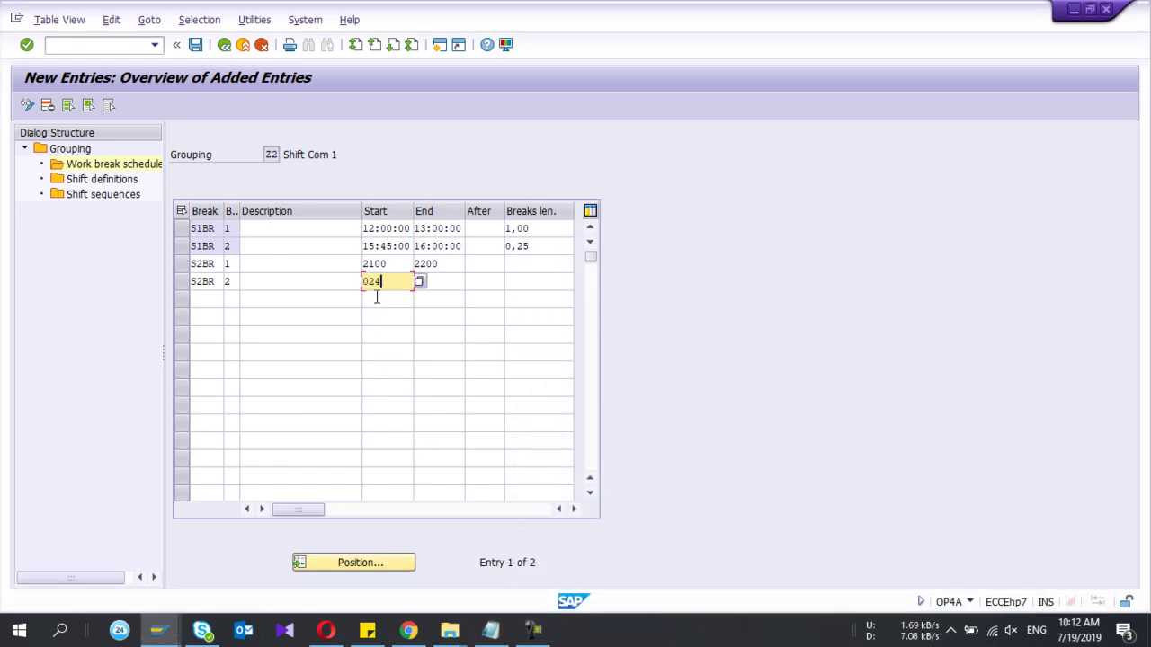
type("5")
key("Tab")
type("0300")
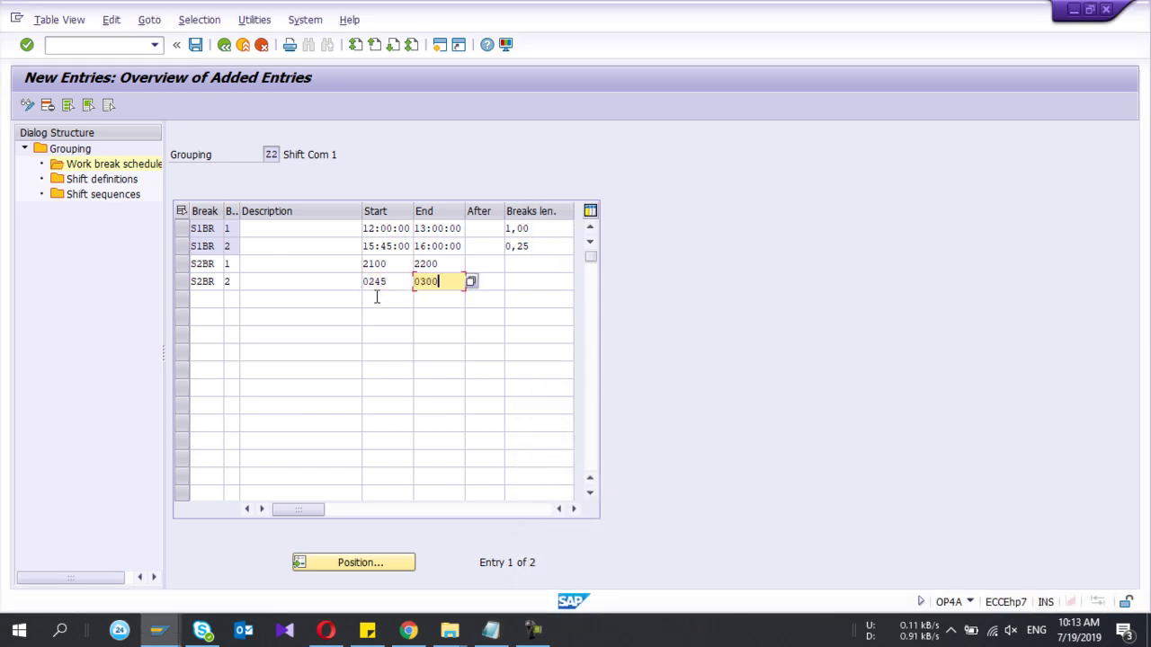
key("Return")
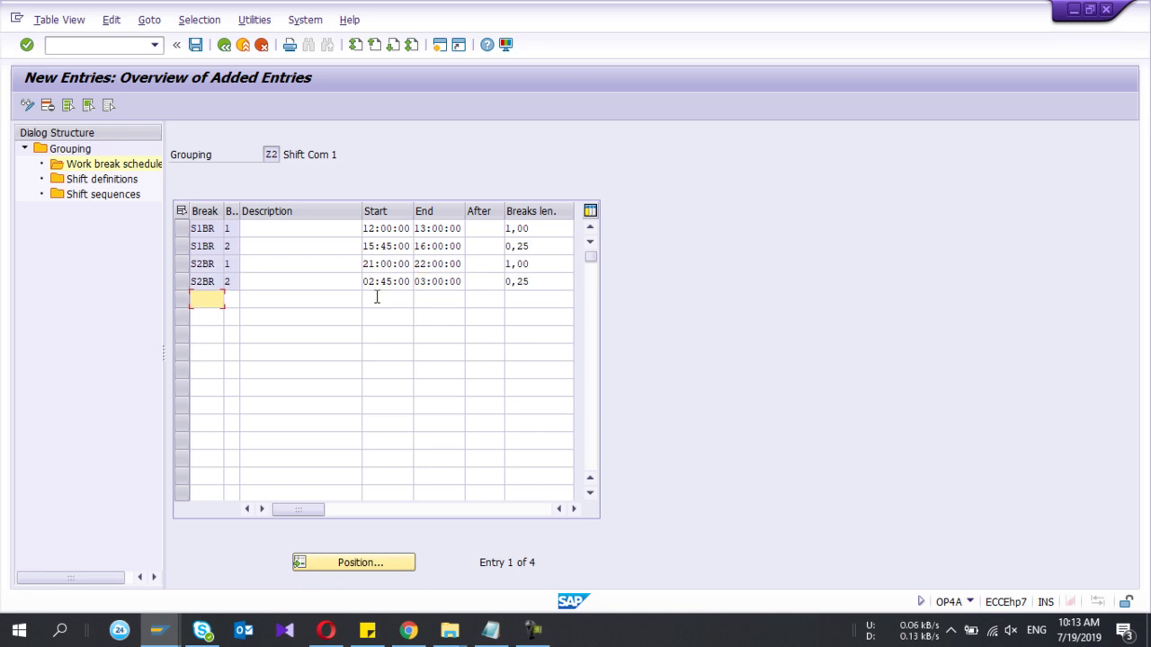
Start new entries in the shift definitions of grouping Z2 and enter shift Sht1 with the text Day Shift
double_click(103, 180)
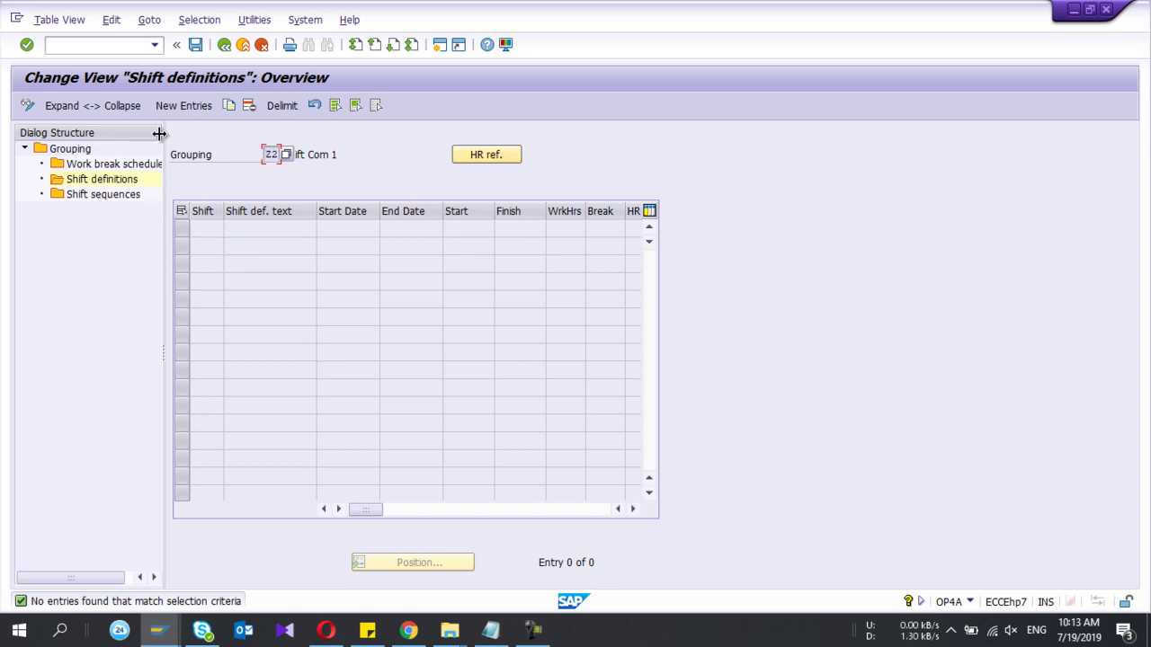
left_click(193, 109)
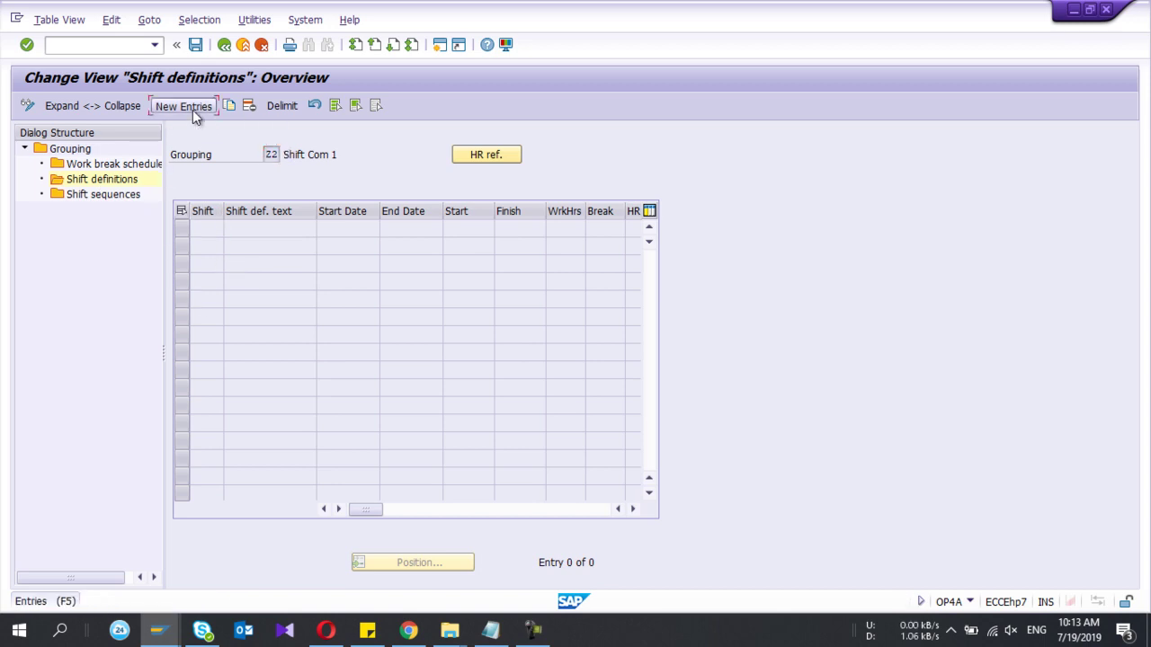
left_click(204, 227)
type("S")
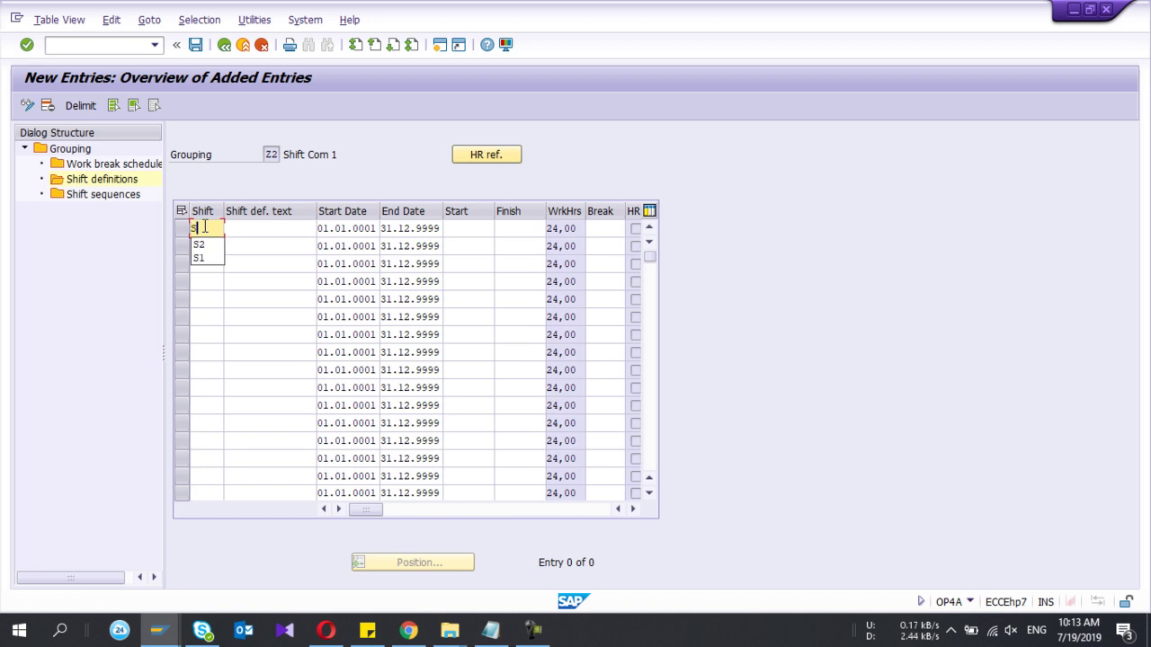
type("hi")
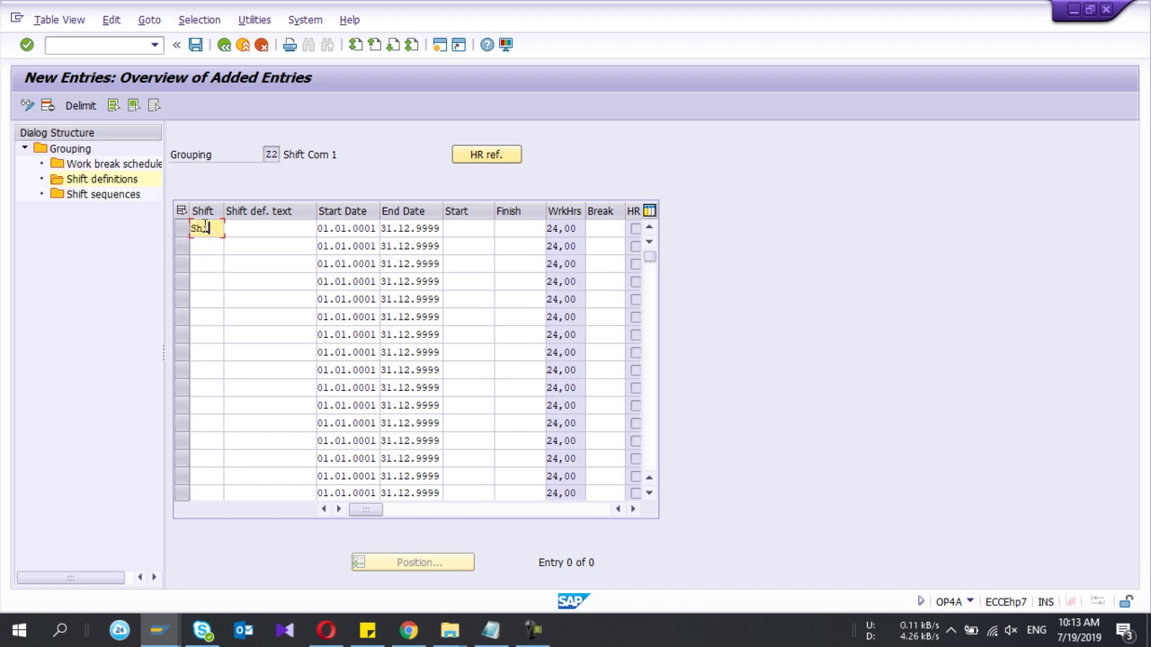
type("f")
key("Tab")
type("Day Shift")
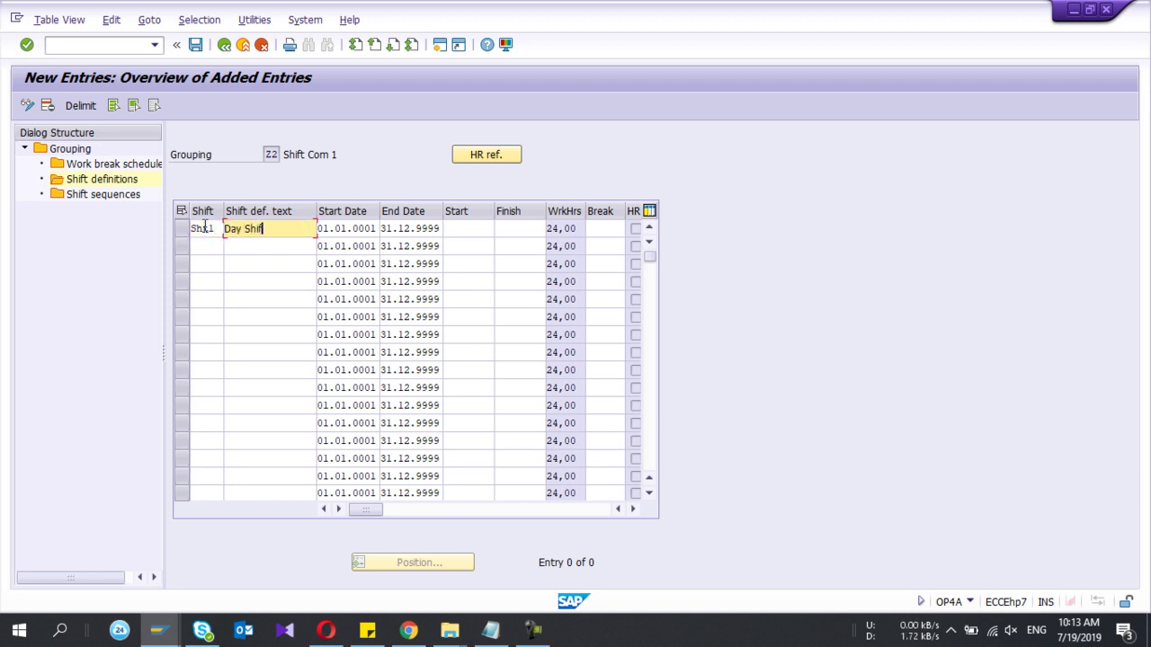
Set the Day Shift's start date to 19.07.2019 from the calendar
key("Tab")
left_click(388, 229)
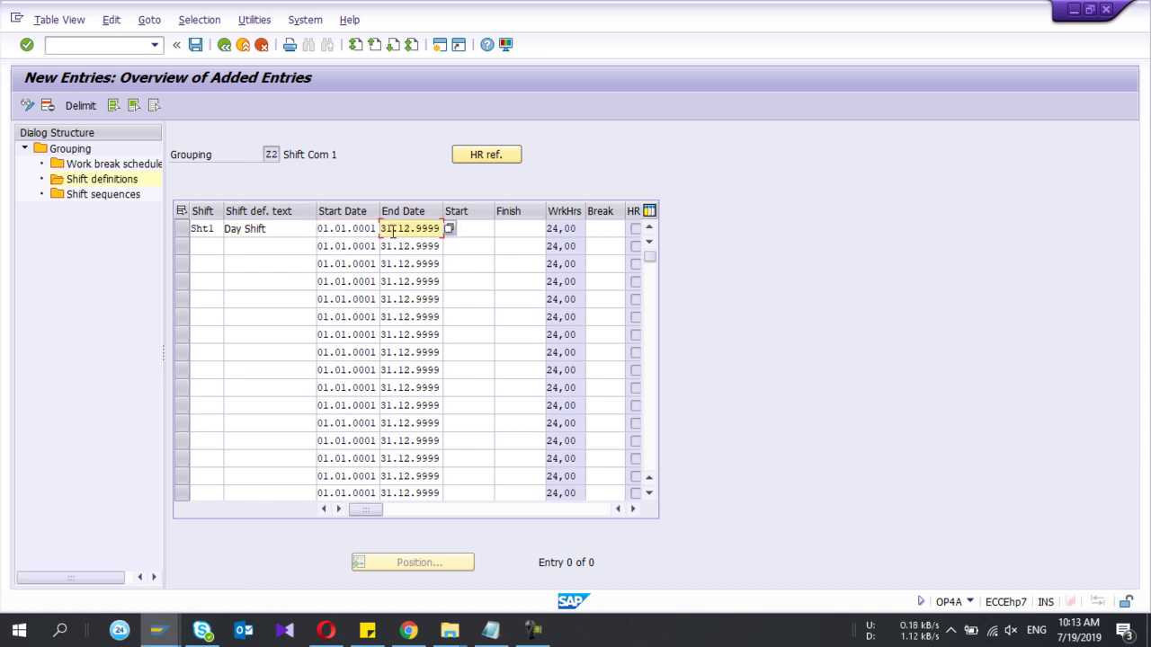
left_click(385, 229)
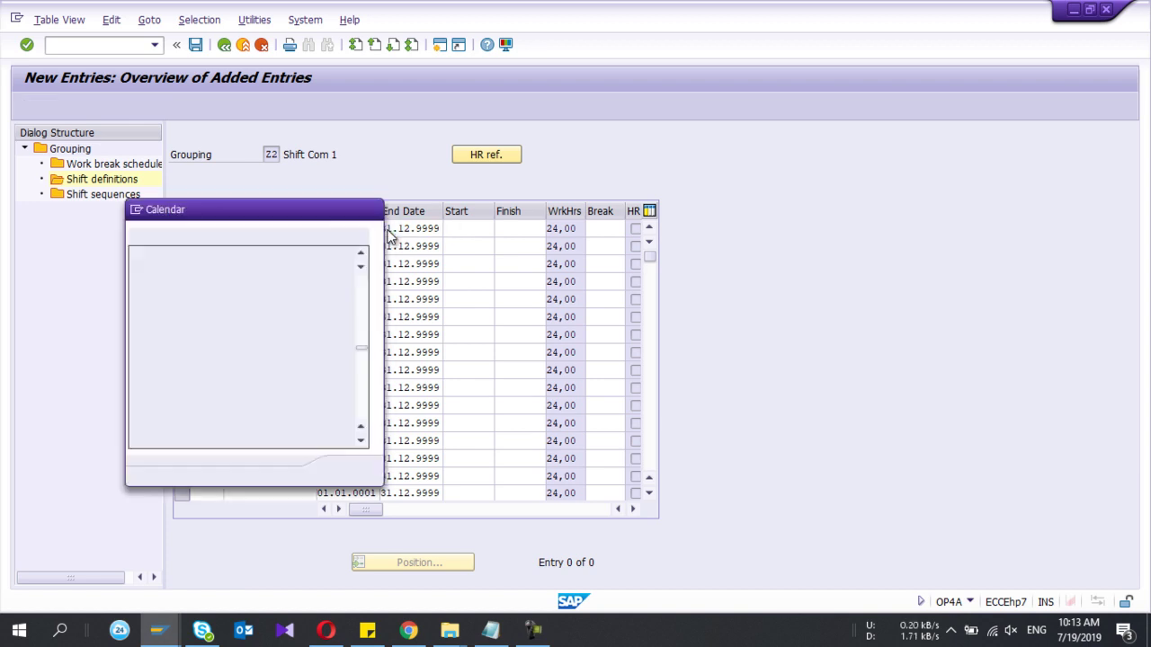
double_click(291, 359)
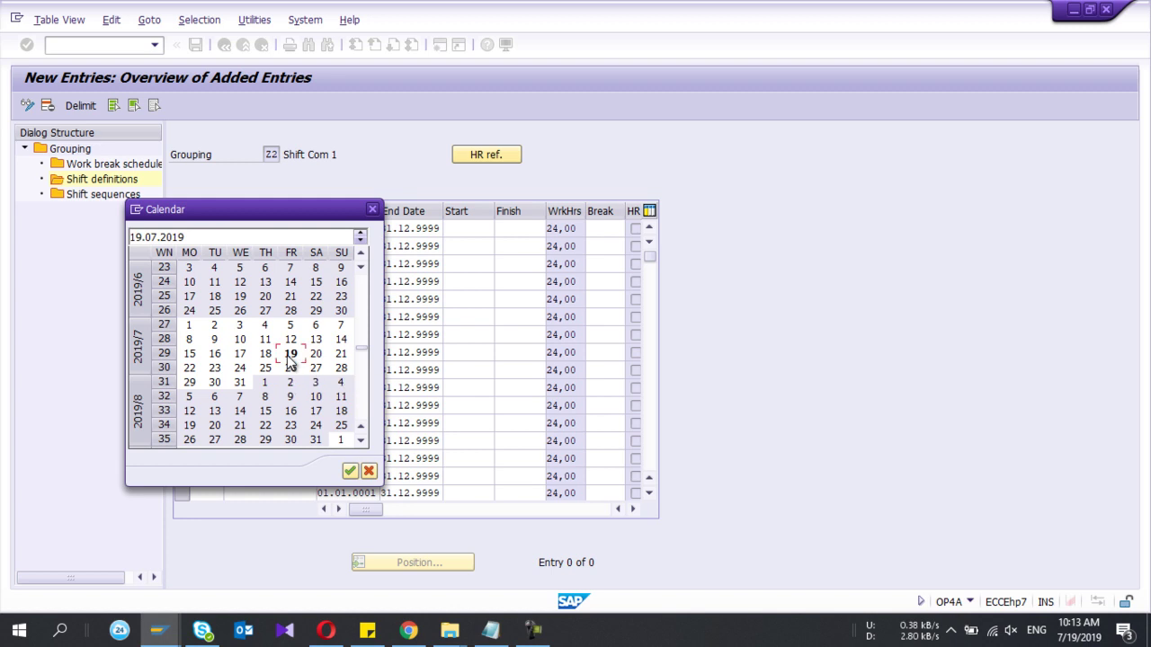
Set the Day Shift's working time to start at 08:00:00 and finish at 18:00:00
left_click(471, 227)
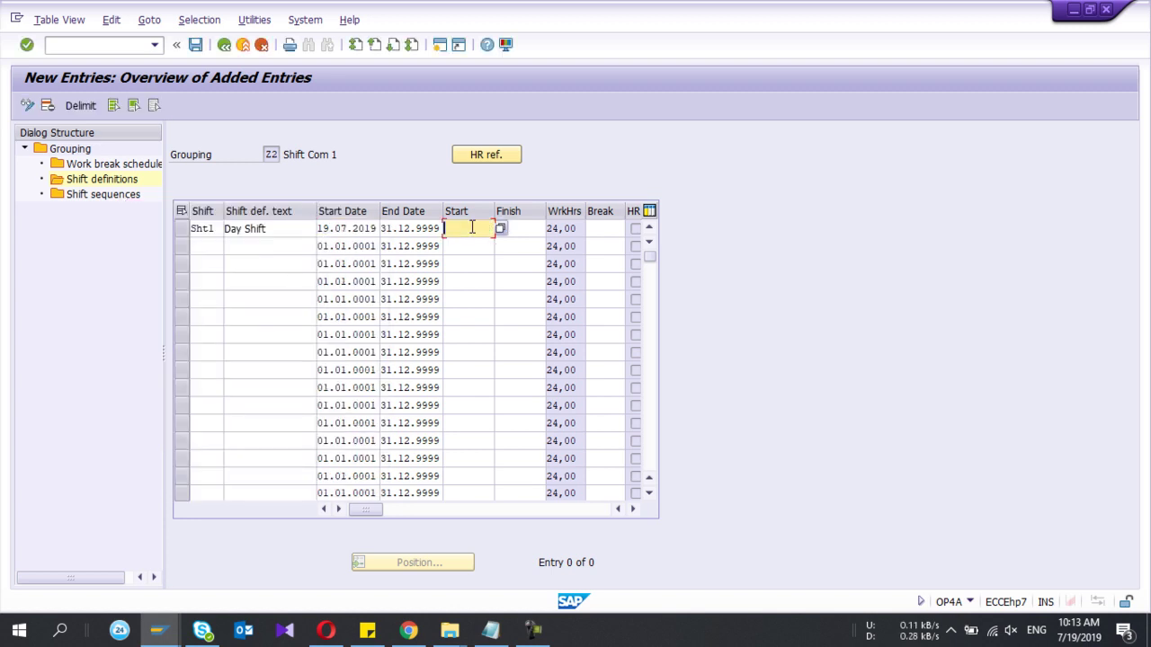
key("Down")
key("Down")
key("Down")
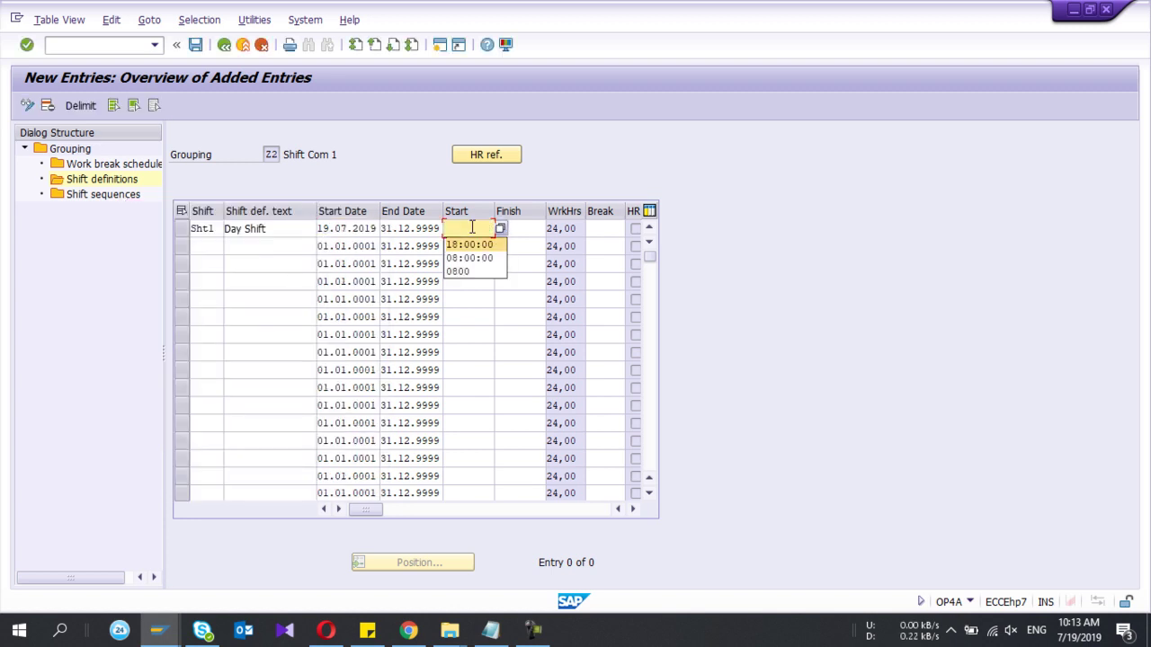
key("Return")
key("Tab")
key("Down")
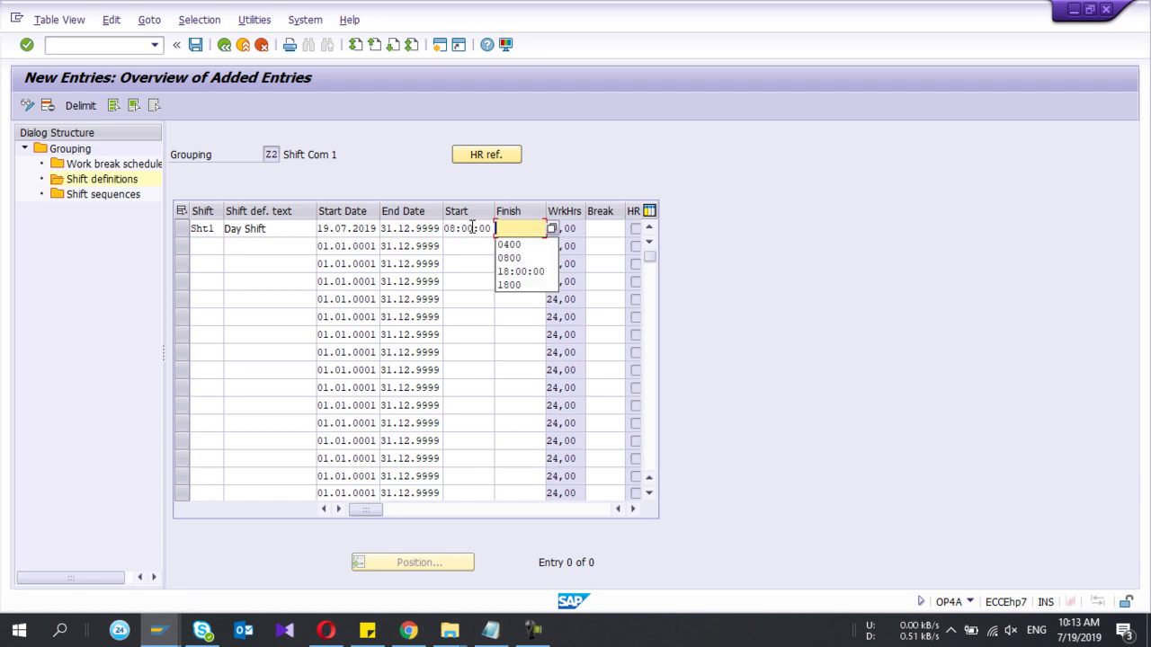
key("Down")
key("Down")
key("Return")
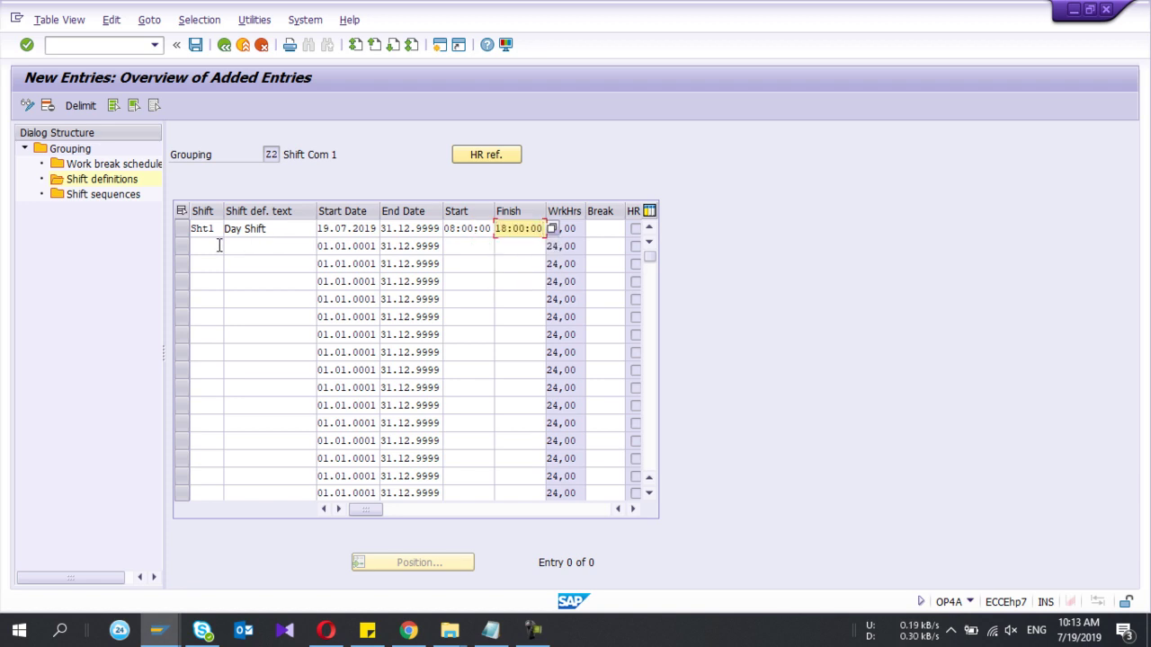
Look up the available break schedules for the Day Shift and validate its row without a break
left_click(622, 229)
left_click(631, 231)
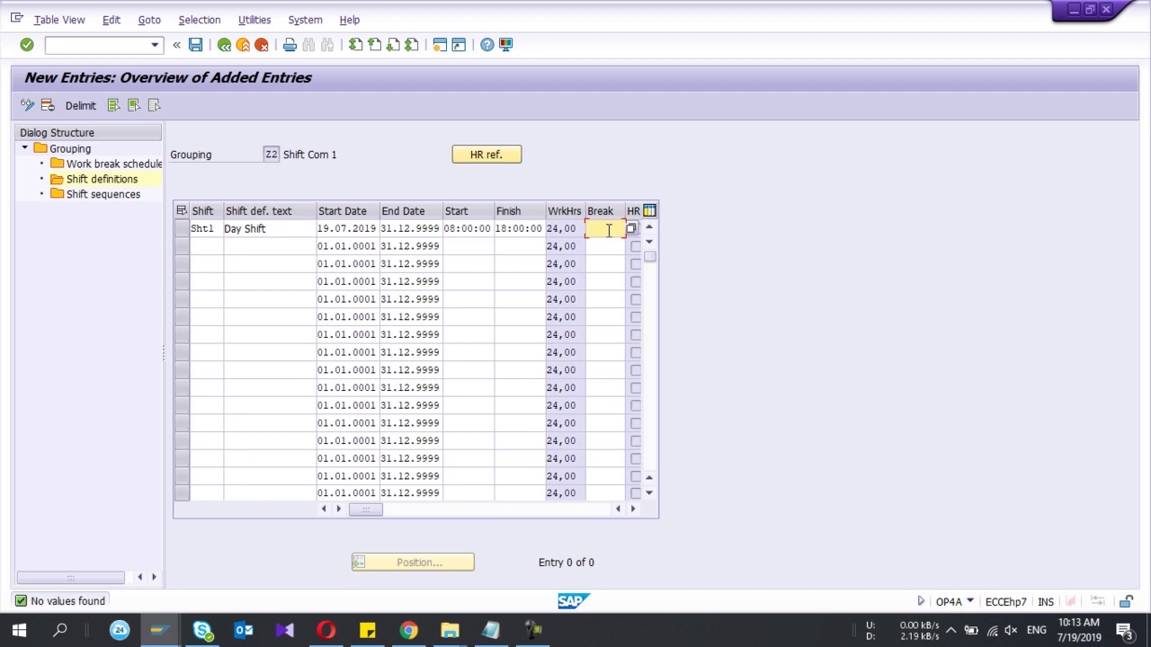
left_click(213, 231)
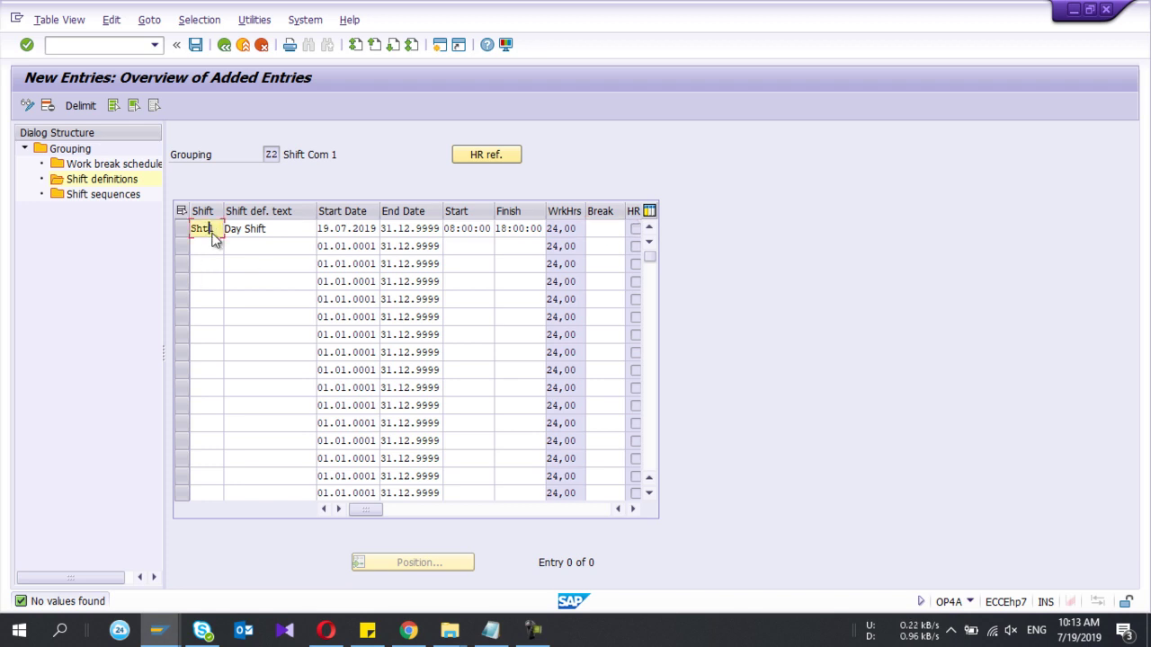
key("Return")
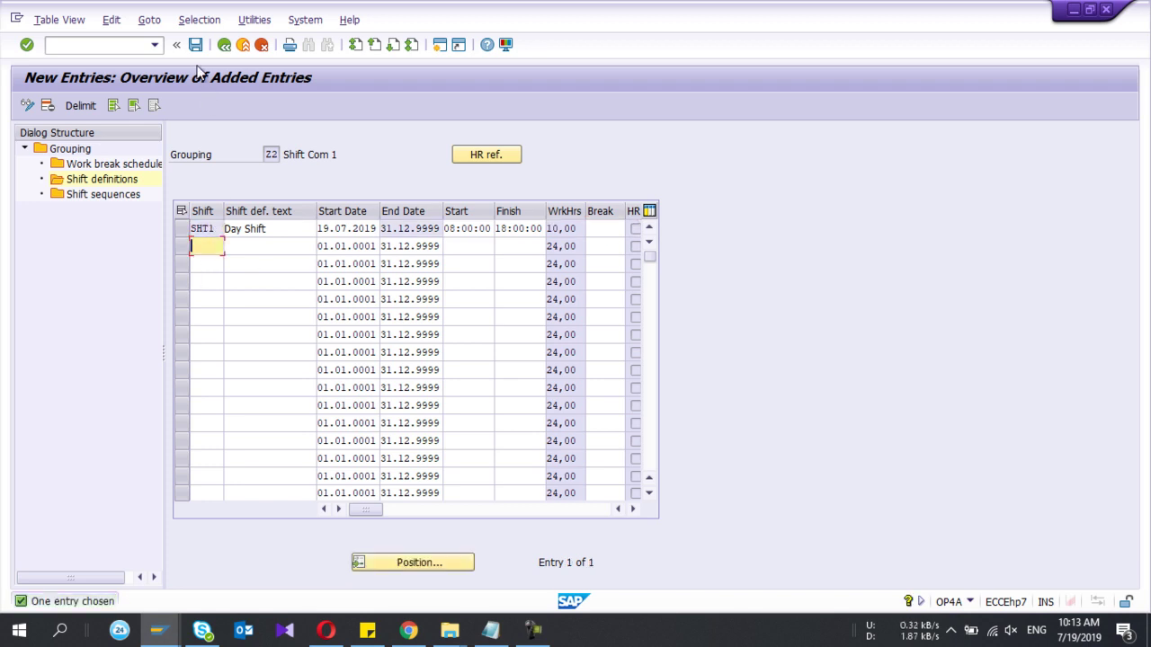
Save the Day Shift entry under a new customizing request with the short description PP_ Define Work Center Shifts
left_click(196, 45)
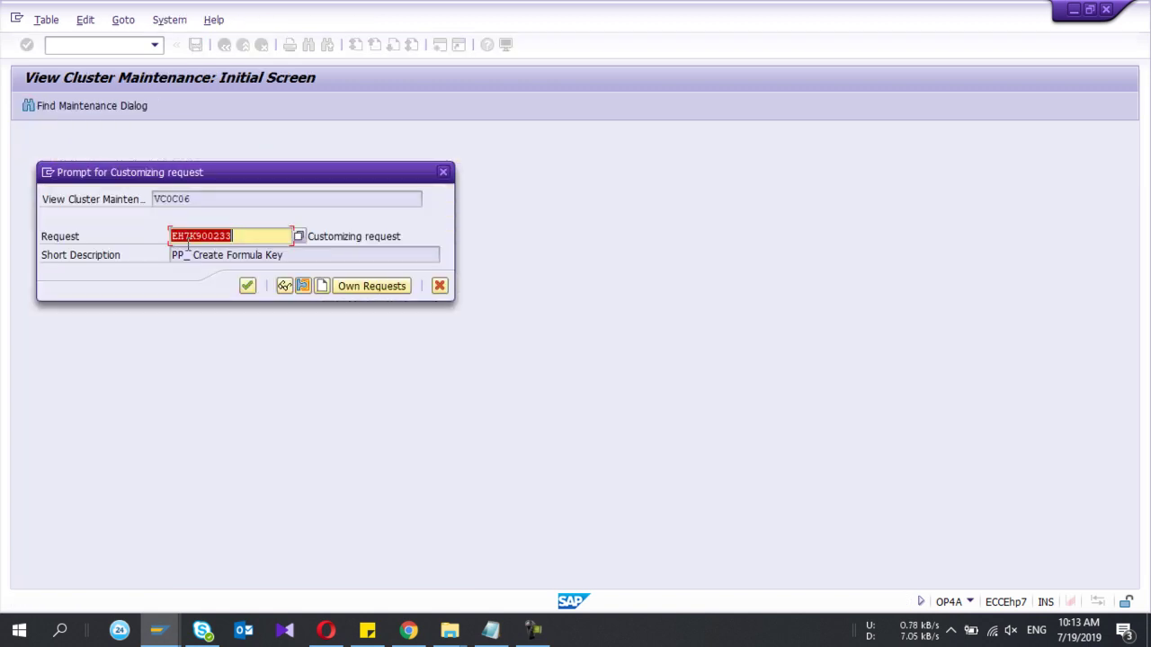
left_click(306, 287)
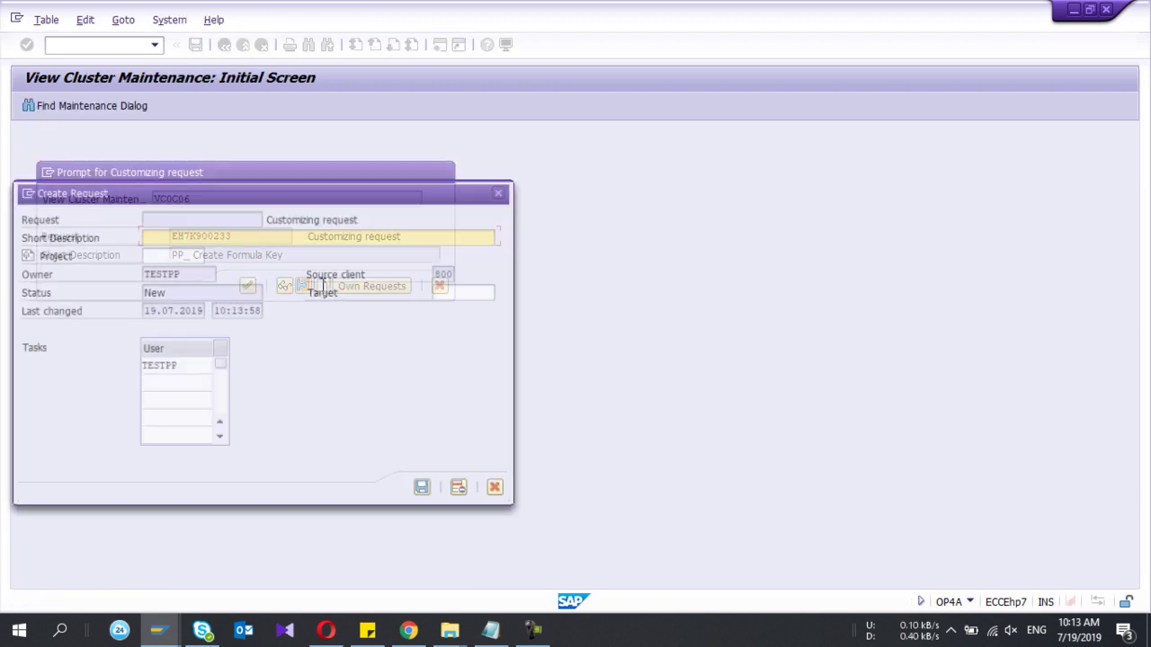
type("PP ")
type(" Define Work Center Shifts")
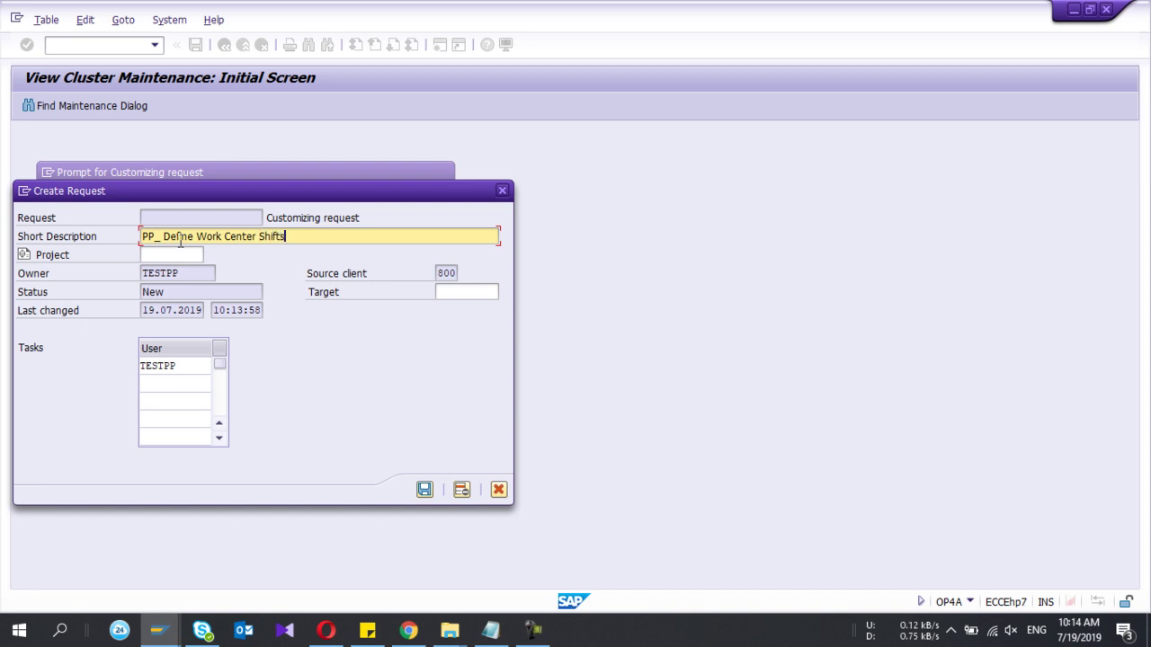
key("Return")
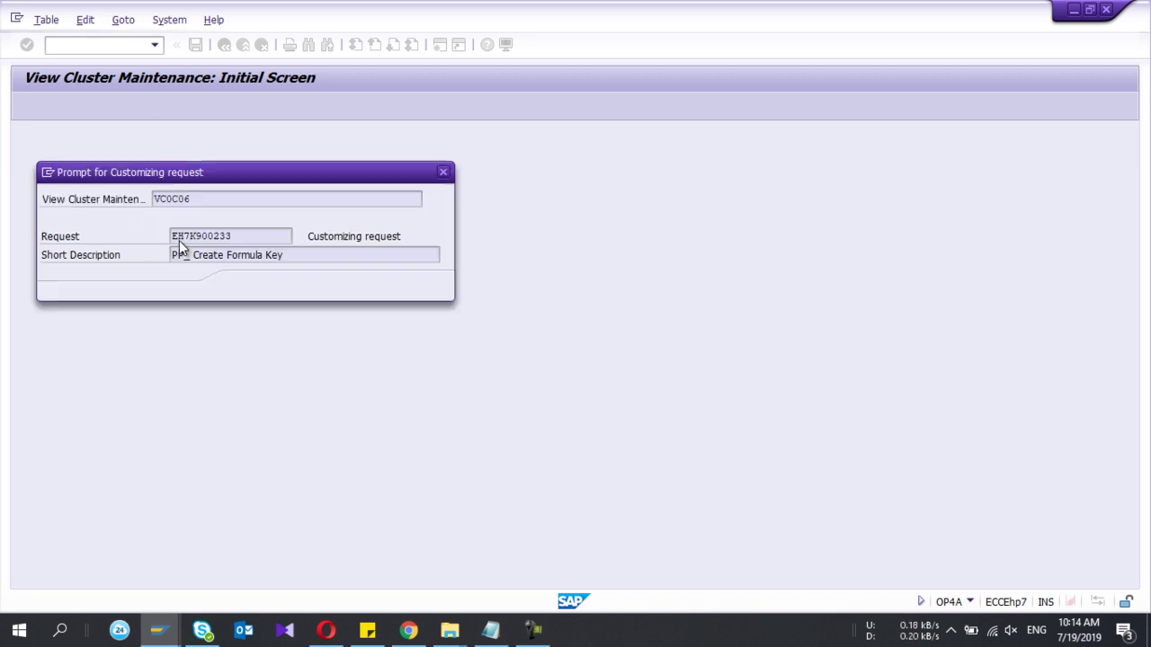
left_click(250, 287)
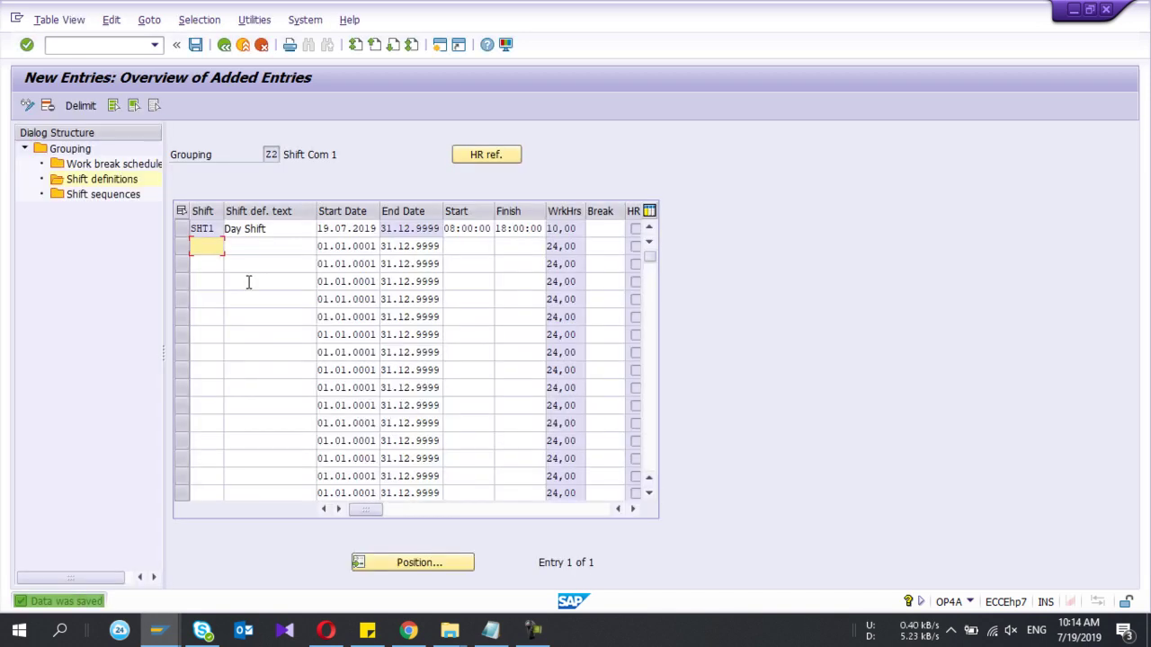
Assign break schedule S1BR to the Day Shift
left_click(605, 231)
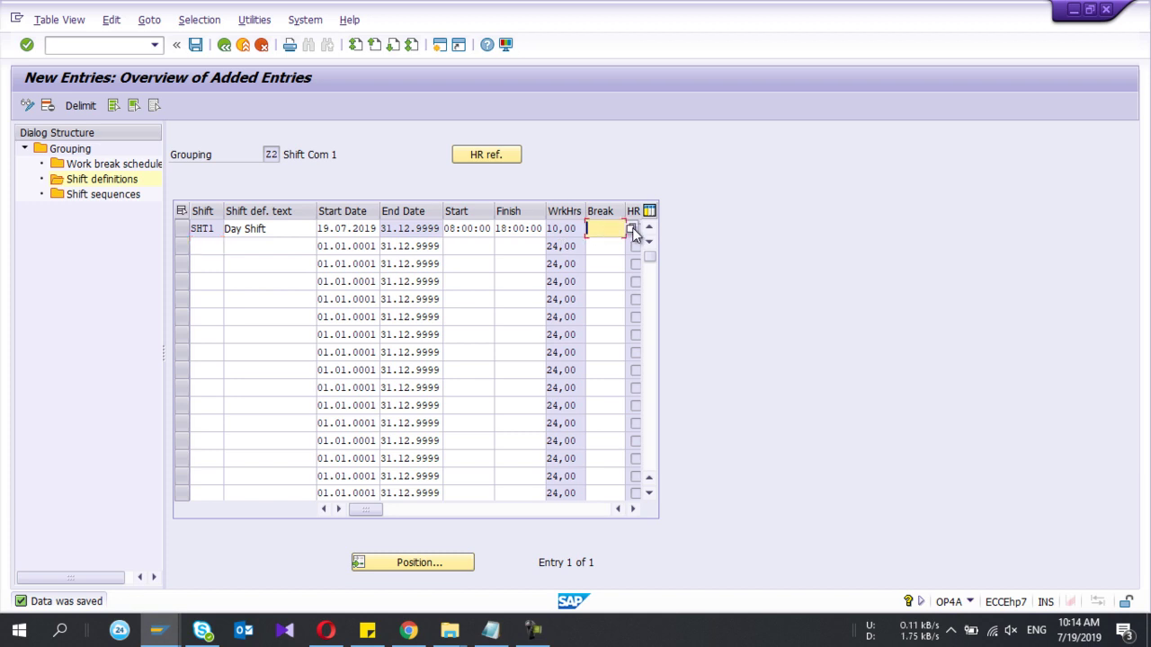
left_click(632, 228)
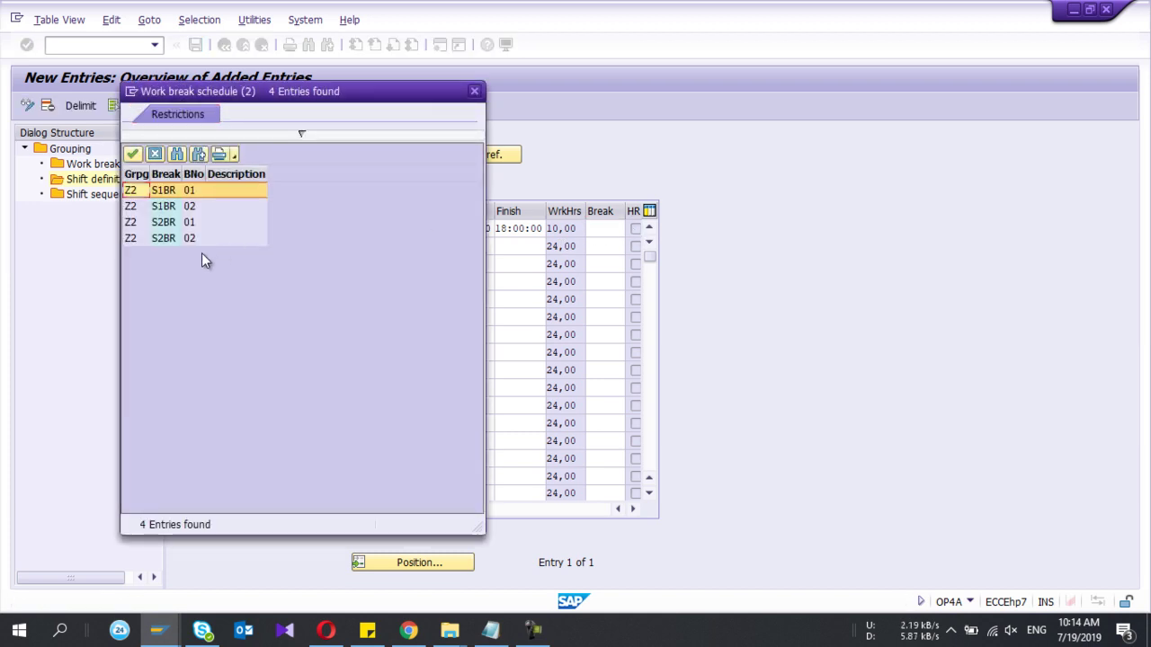
left_click(138, 196)
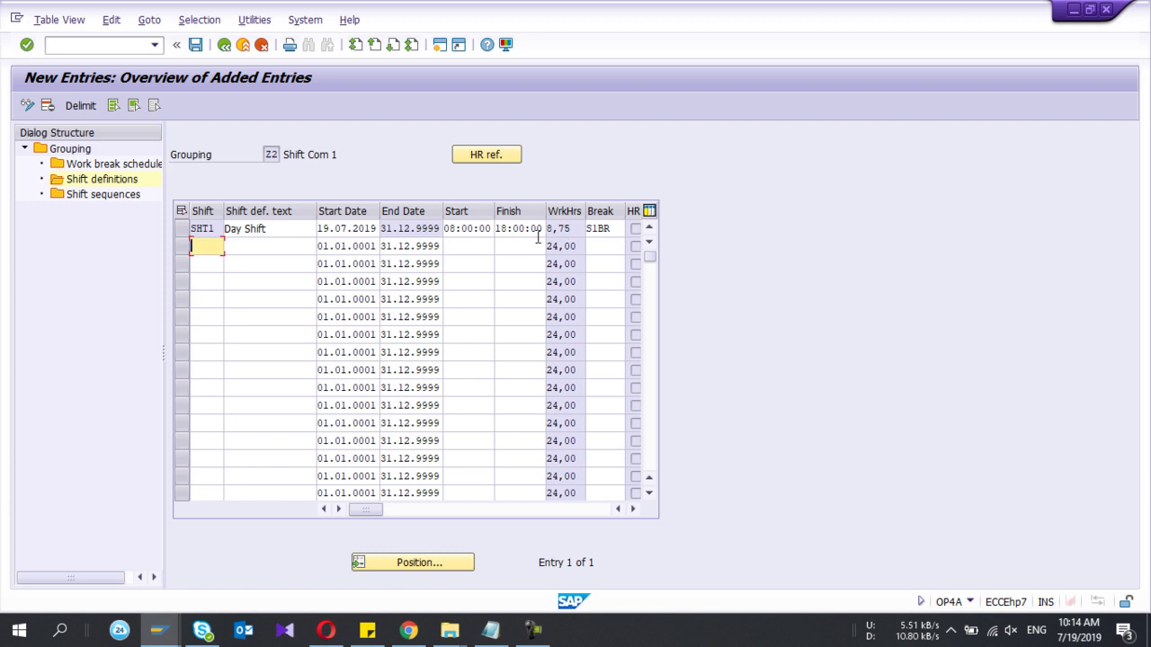
Add shift SHT2 with the text Night Shift and start date 19.07.2019 below the Day Shift
type("SHT2")
key("Tab")
type("Night Shi")
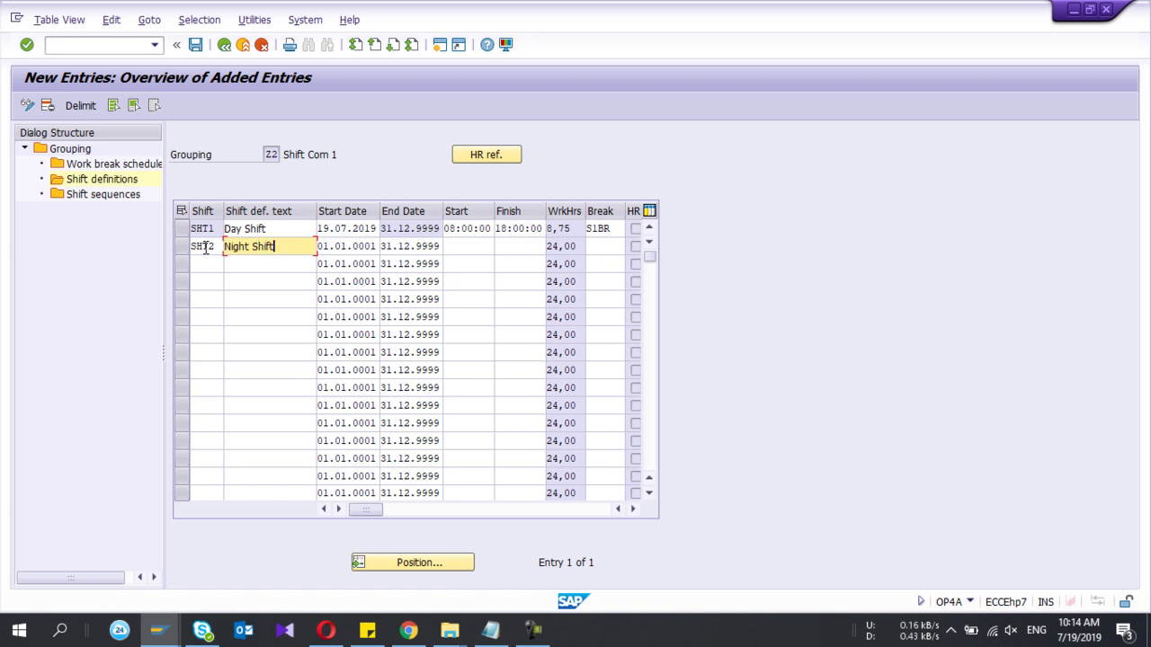
key("Tab")
key("BackSpace")
key("Down")
key("Return")
Set the Night Shift's working time to start at 1800 and finish at 0400
key("Tab")
key("Tab")
type("1800")
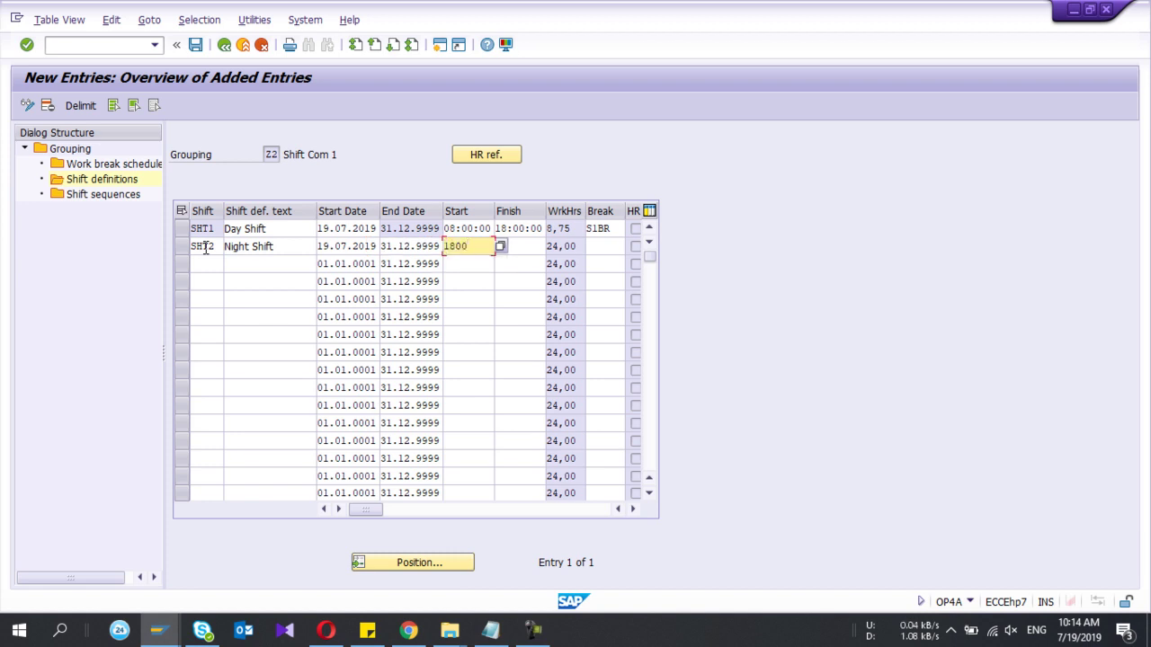
key("Tab")
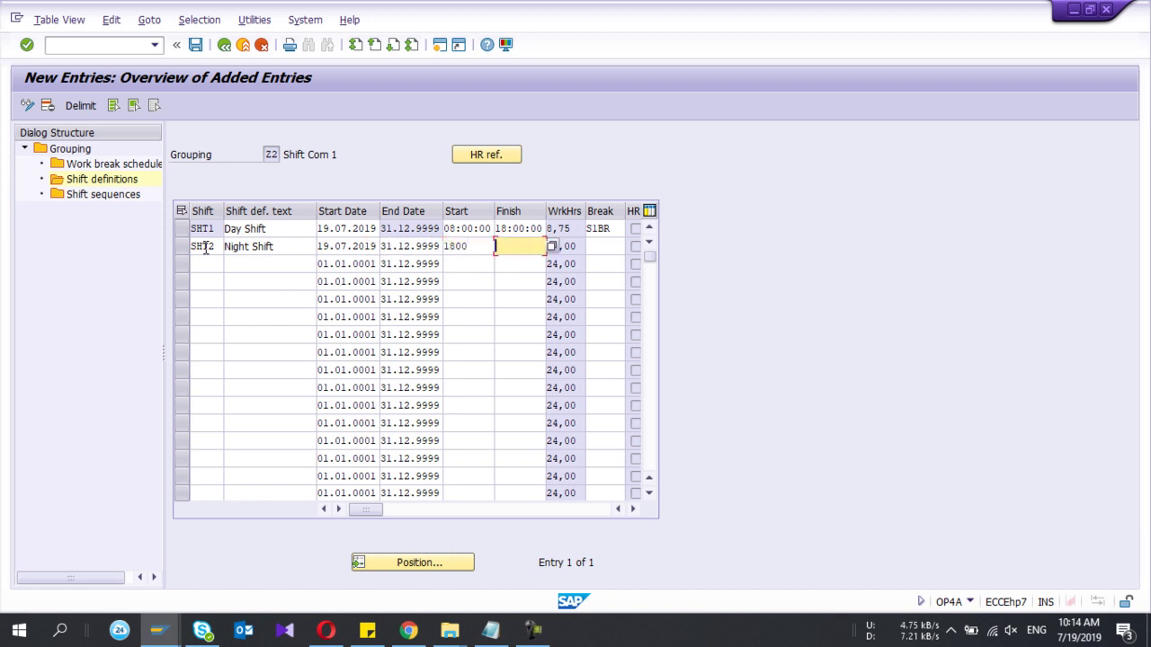
type("04")
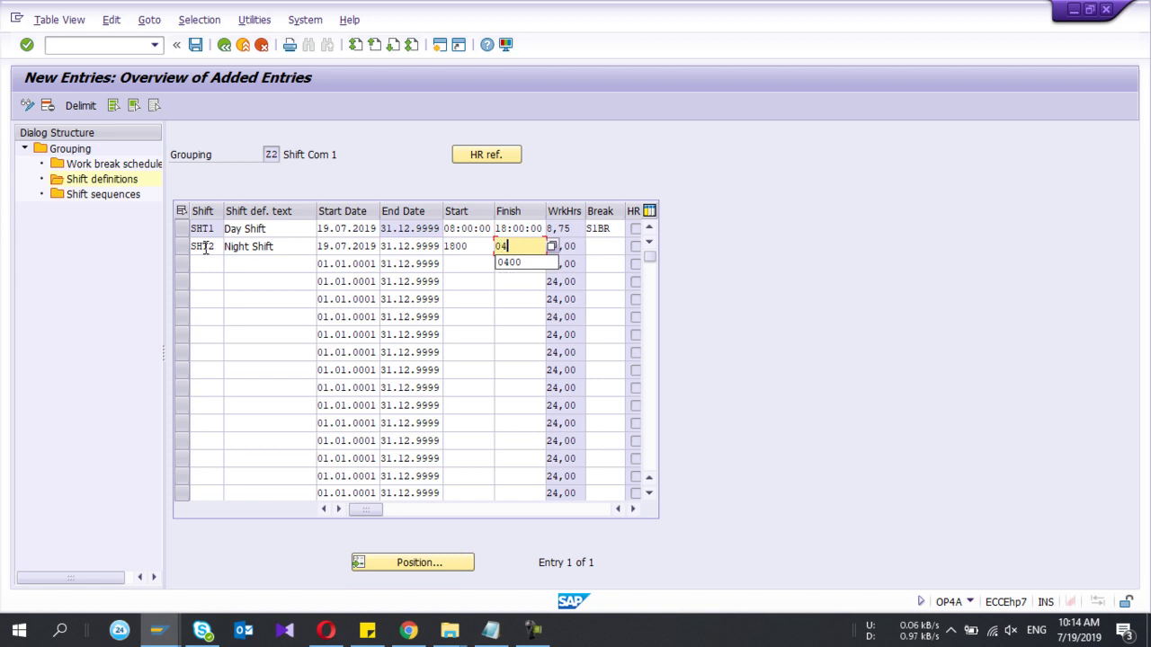
type("00")
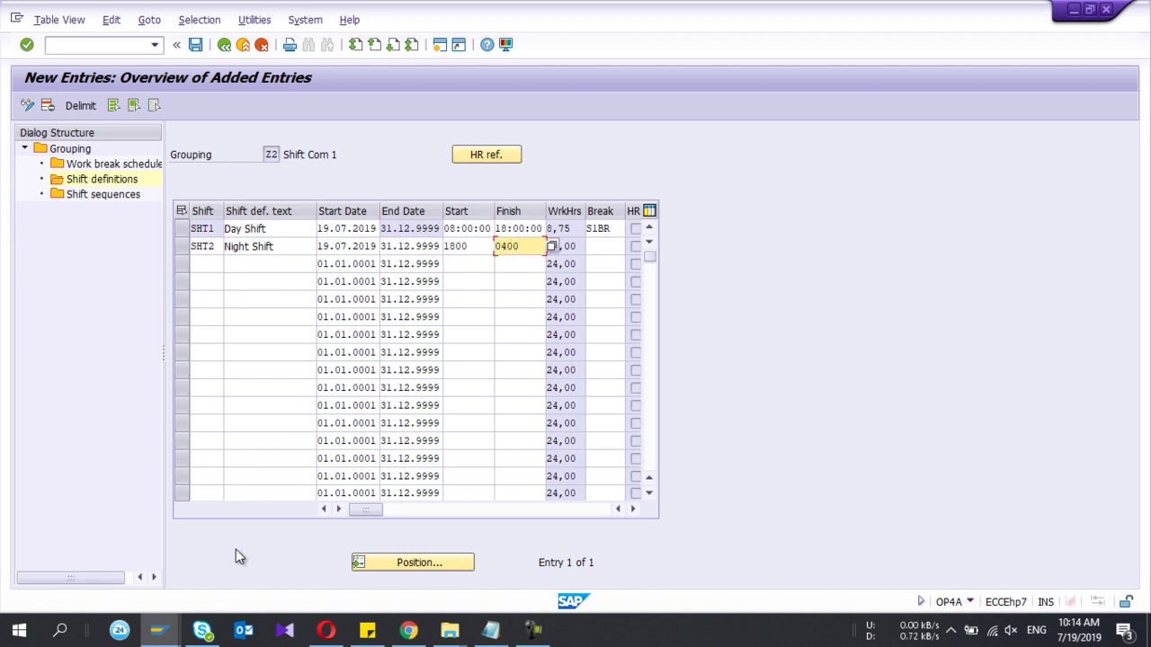
left_click(490, 630)
left_click(490, 630)
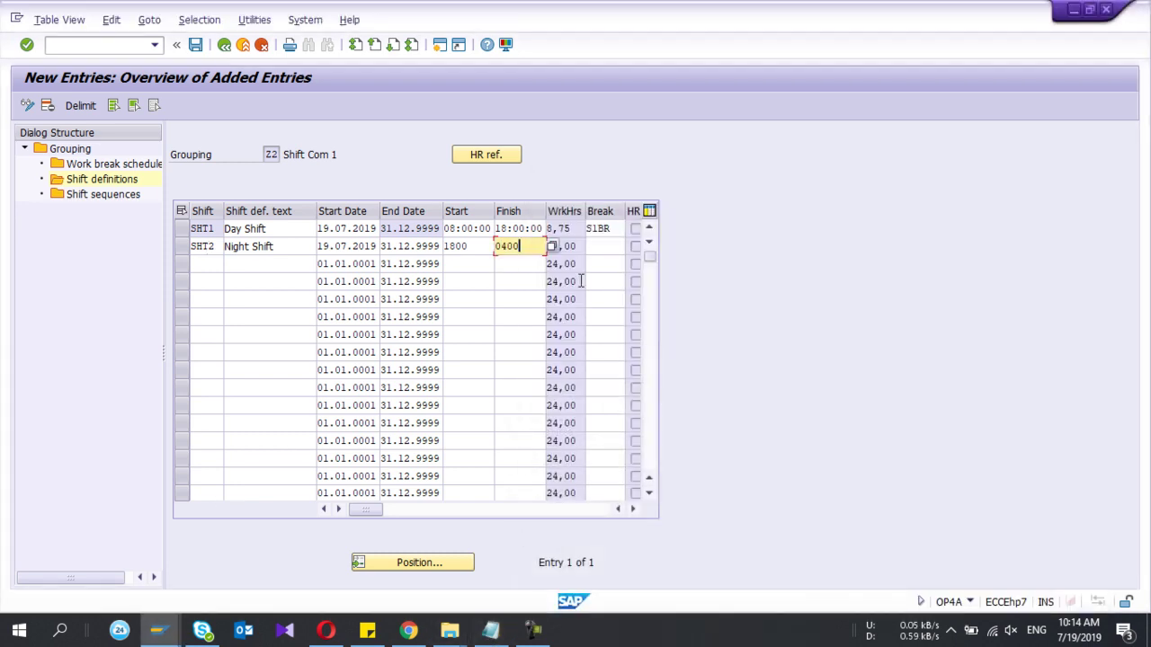
Assign break schedule S2BR to the Night Shift and save the shift definitions
left_click(621, 248)
left_click(630, 247)
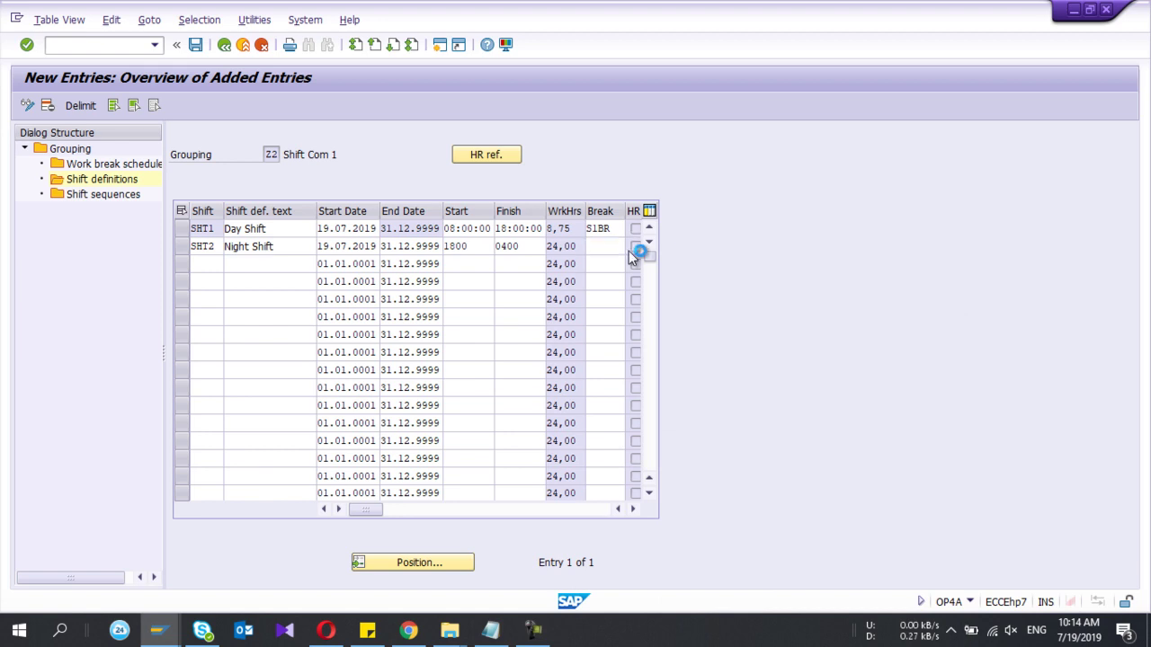
double_click(163, 225)
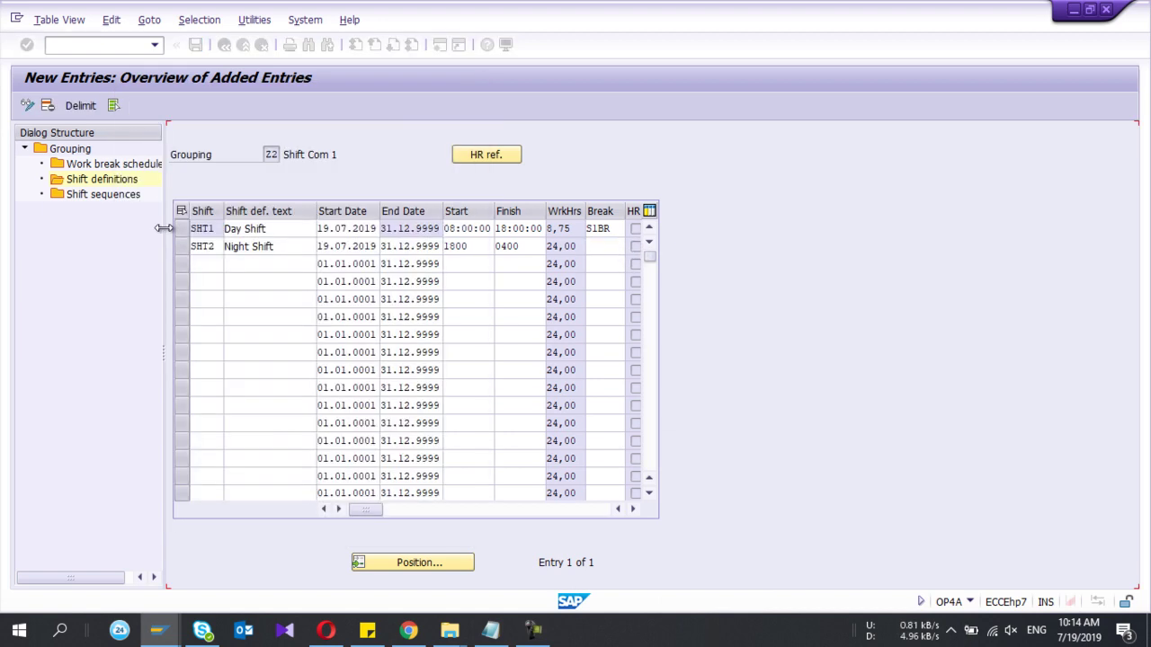
key("Return")
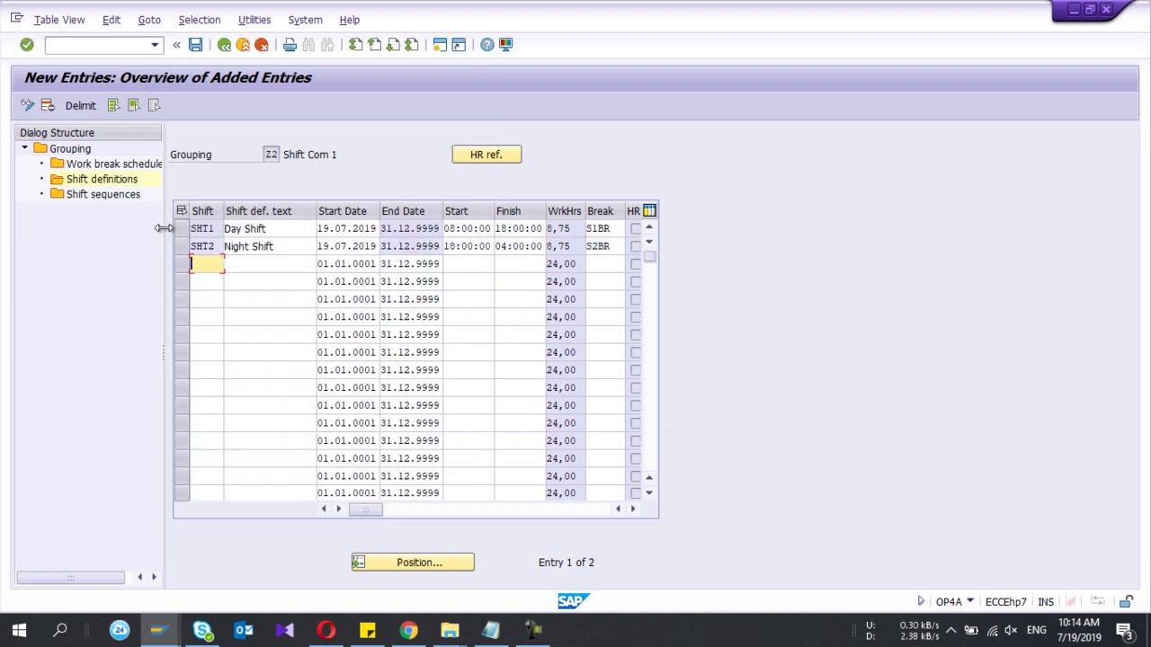
left_click(196, 45)
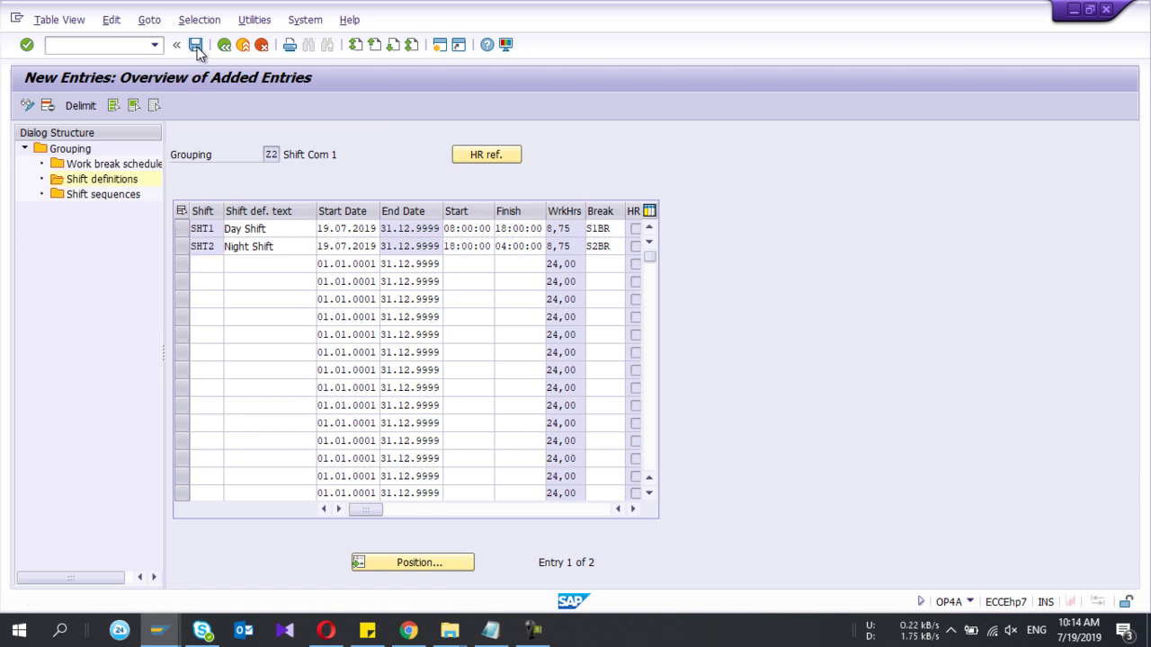
Start new entries in the shift sequences of grouping Z2 and enter sequence PP with shift numbers 1 and 2
double_click(102, 200)
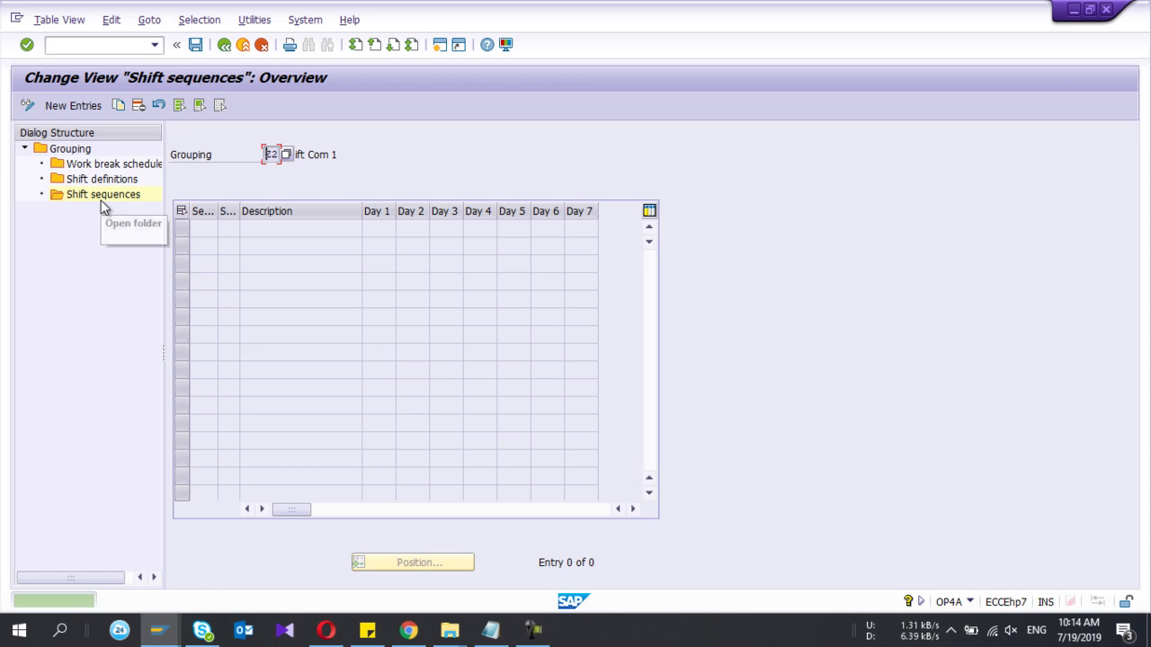
left_click(79, 106)
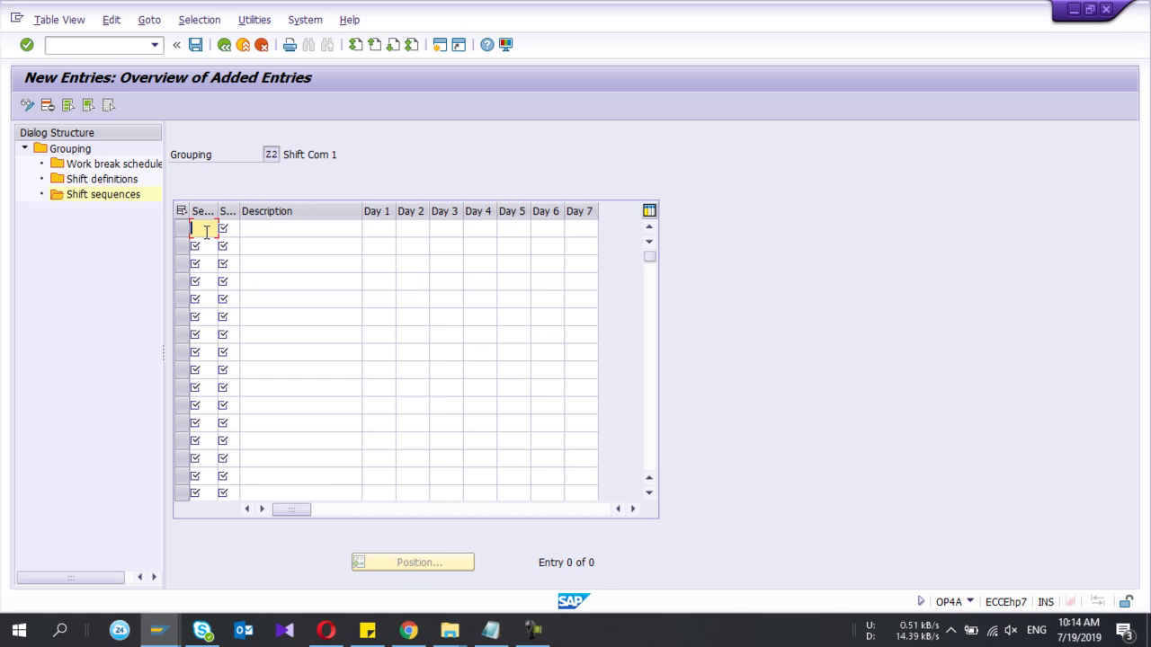
type("ZE")
key("Tab")
type("1")
key("Down")
type("2")
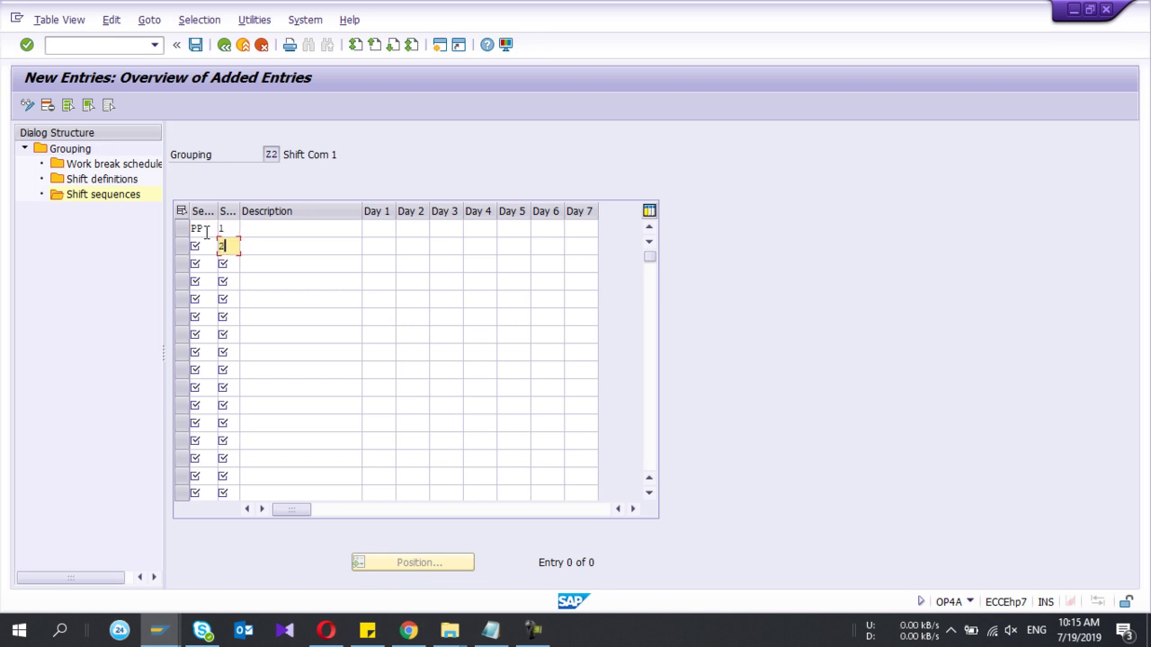
left_click(206, 245)
type("PP")
key("Tab")
Describe the two PP sequence rows as Shift 1 and Shift 2
key("Tab")
key("Up")
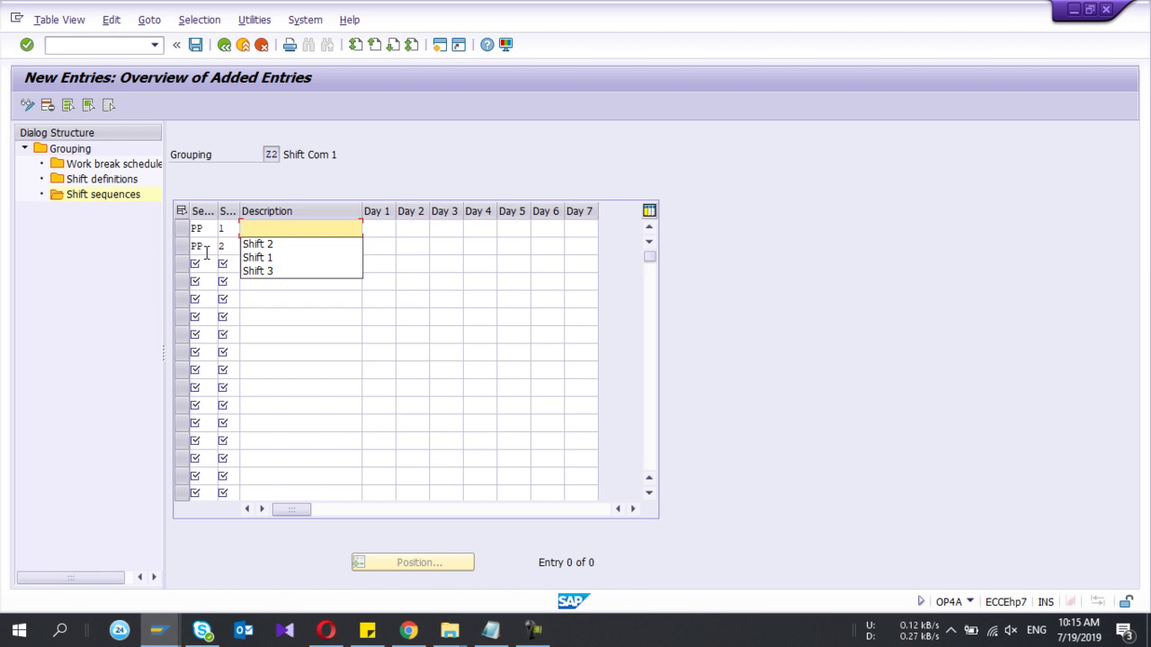
key("Down")
key("Down")
key("Return")
key("Down")
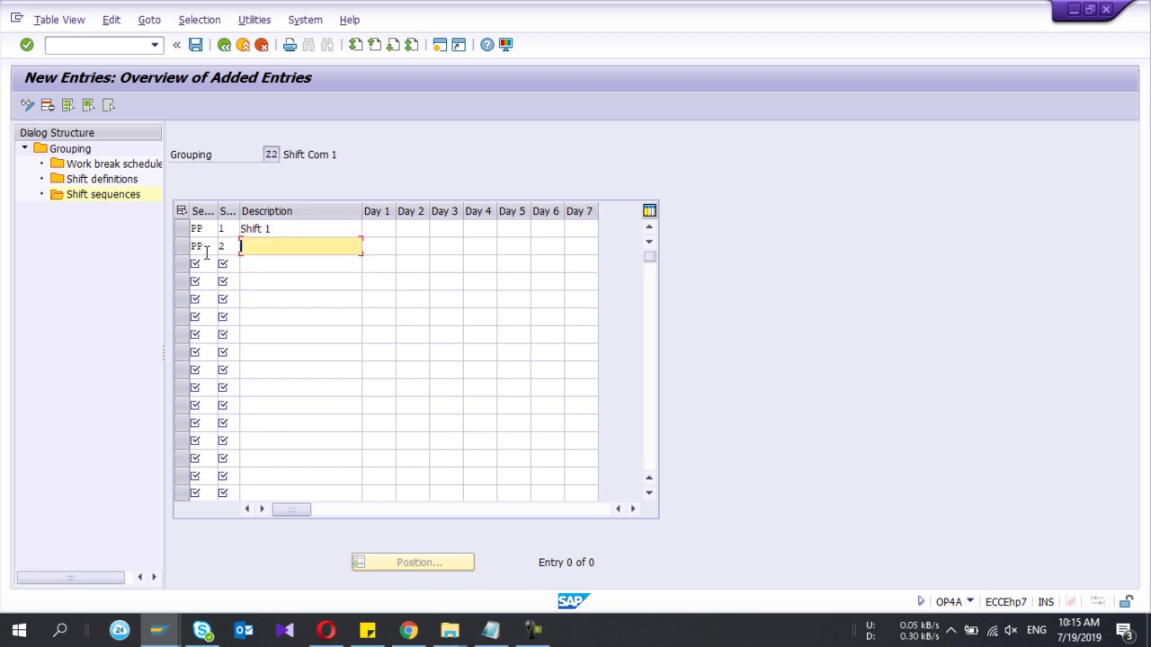
key("Down")
key("Down")
key("Up")
key("Return")
Assign shift definition SHT1 to Day 1 of Shift 1 and SHT2 to Day 1 of Shift 2
key("Tab")
key("Up")
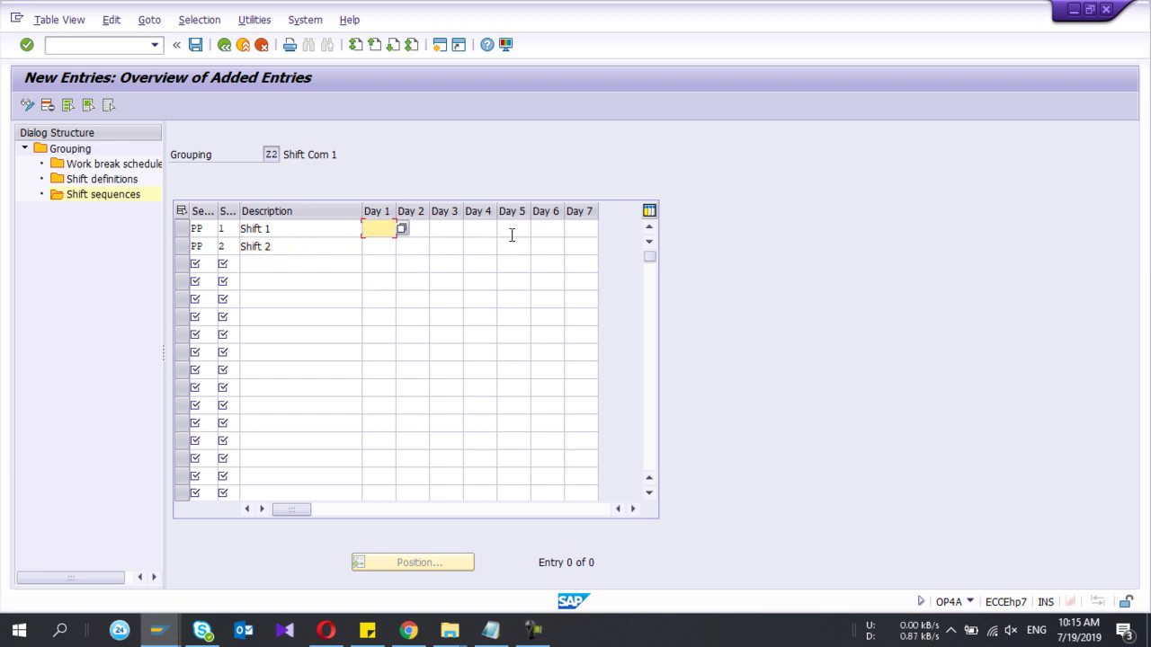
left_click(402, 230)
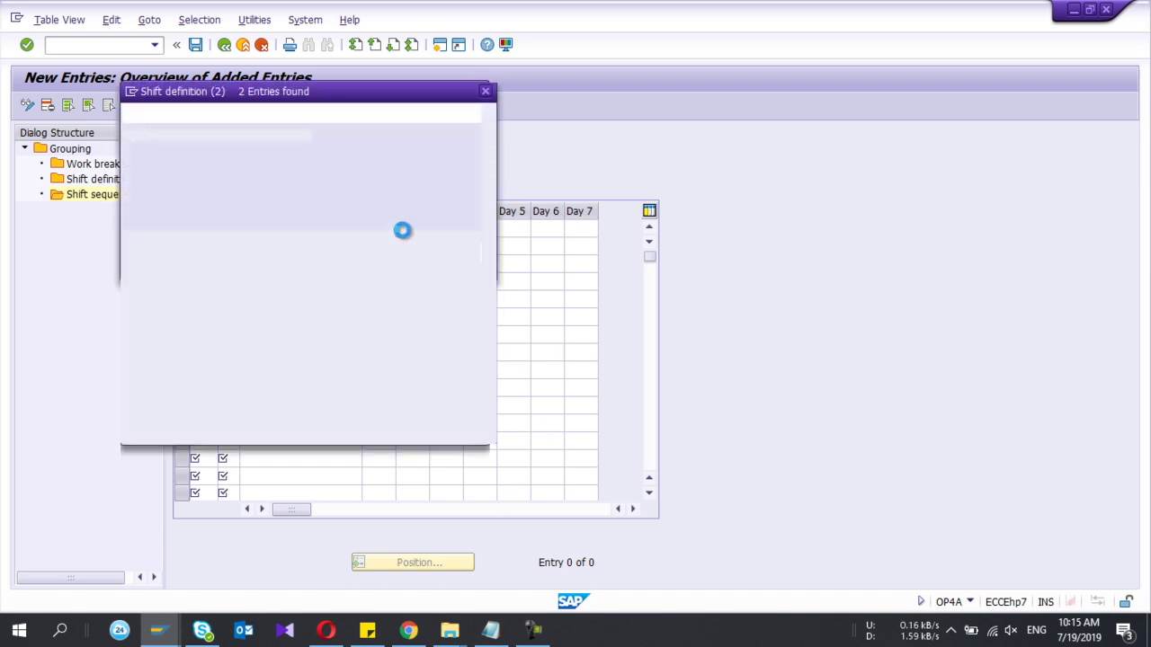
double_click(182, 191)
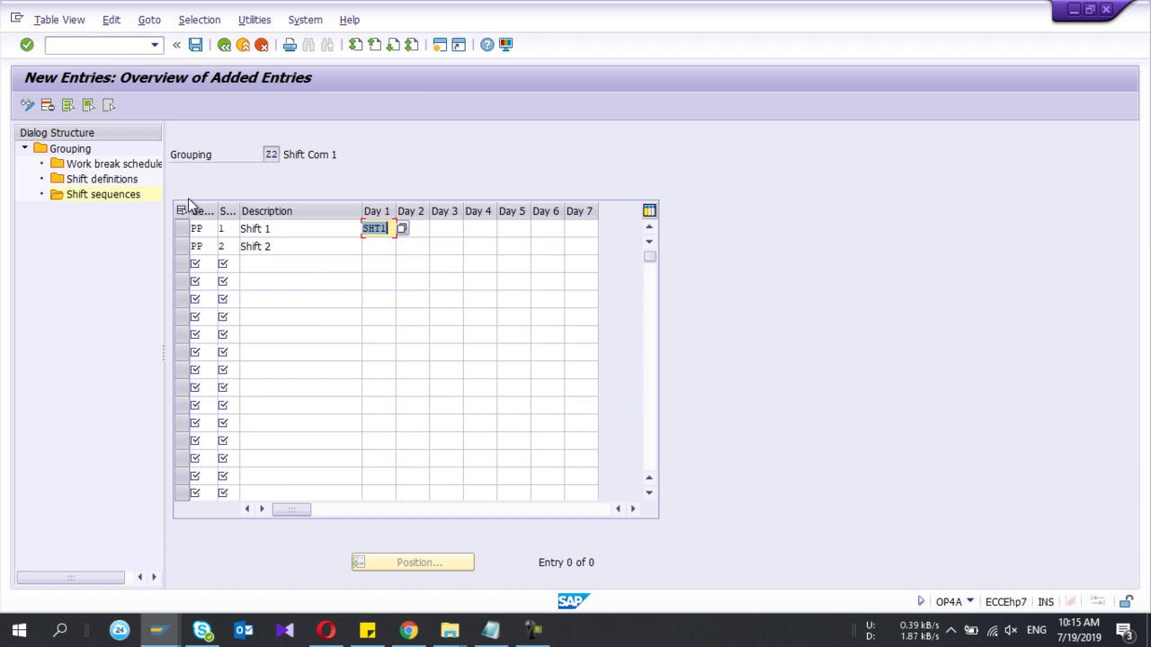
left_click(383, 246)
left_click(402, 246)
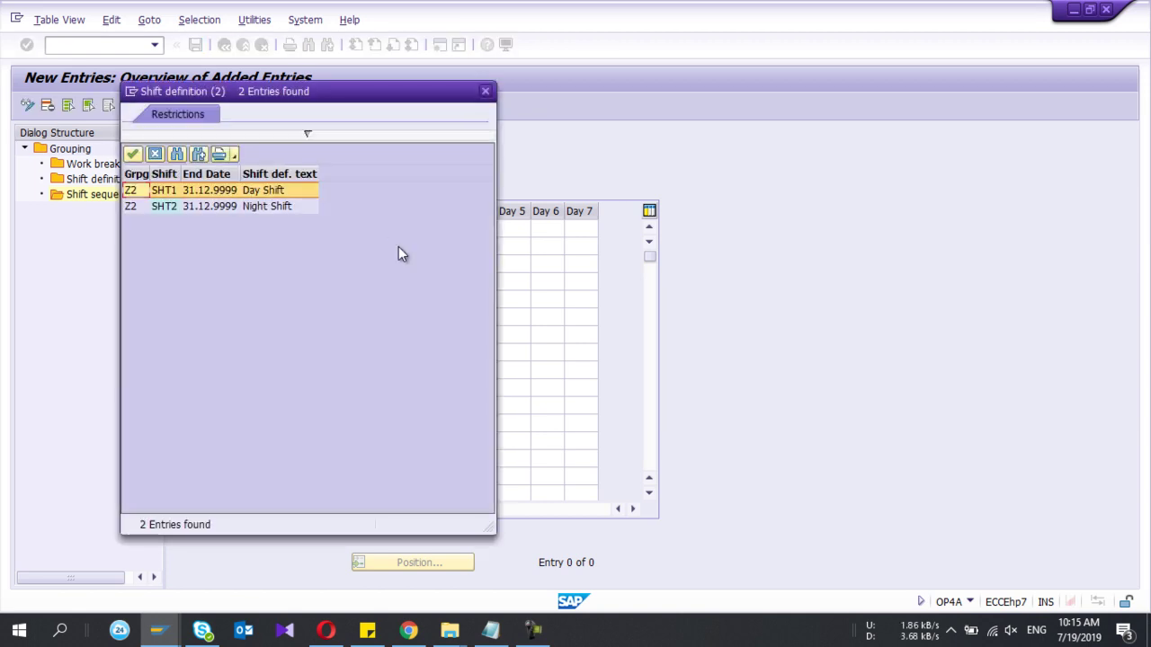
double_click(181, 209)
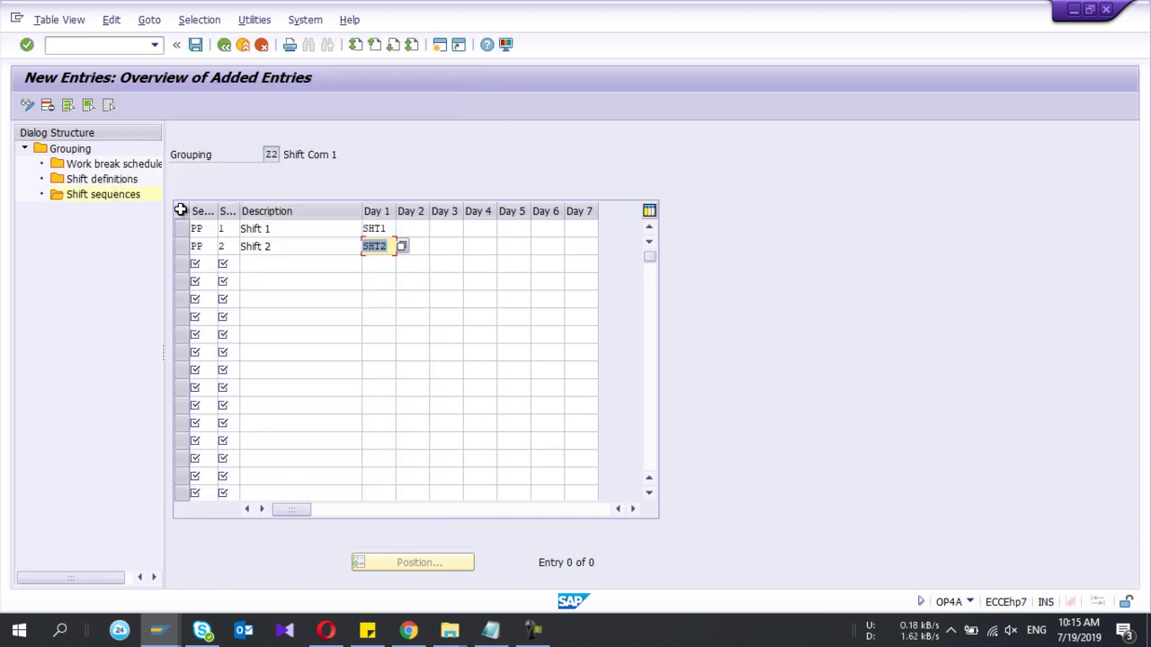
Fill Day 2 through Day 5 of the Shift 1 row with SHT1
left_click(382, 230)
key("Tab")
type("SHT1")
key("Tab")
type("SHT1")
key("Tab")
type("SHT1")
key("Tab")
type("SHT1")
Enter SHT2 for Day 3 through Day 5 of the Shift 2 row and save the shift sequences
left_click(385, 246)
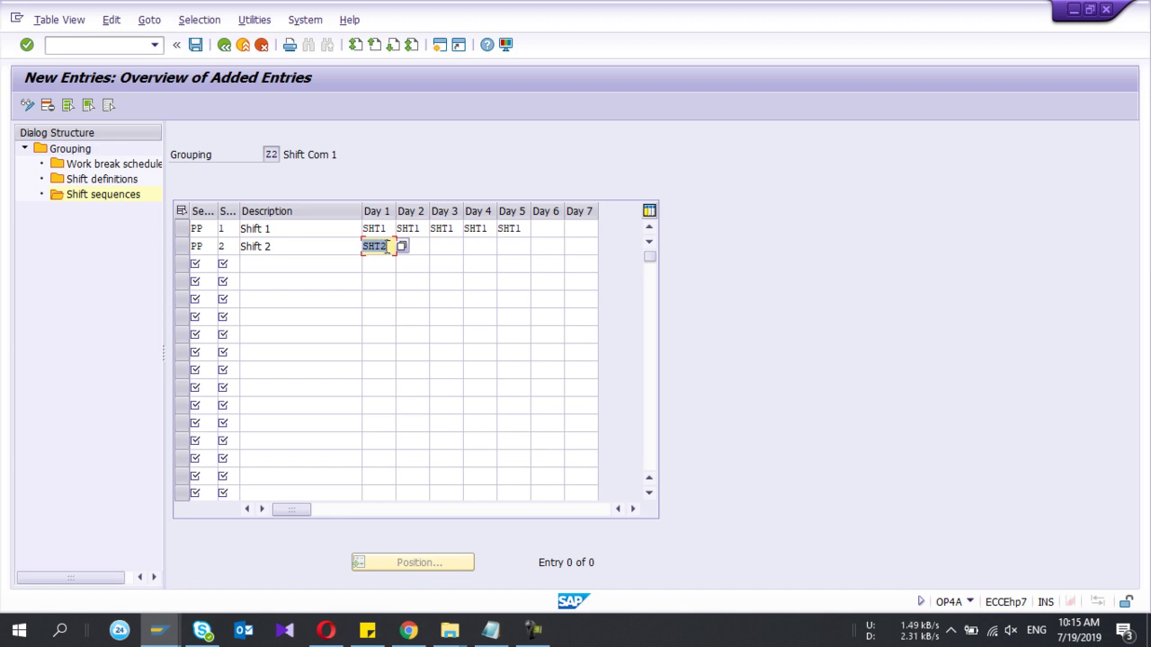
key("Tab")
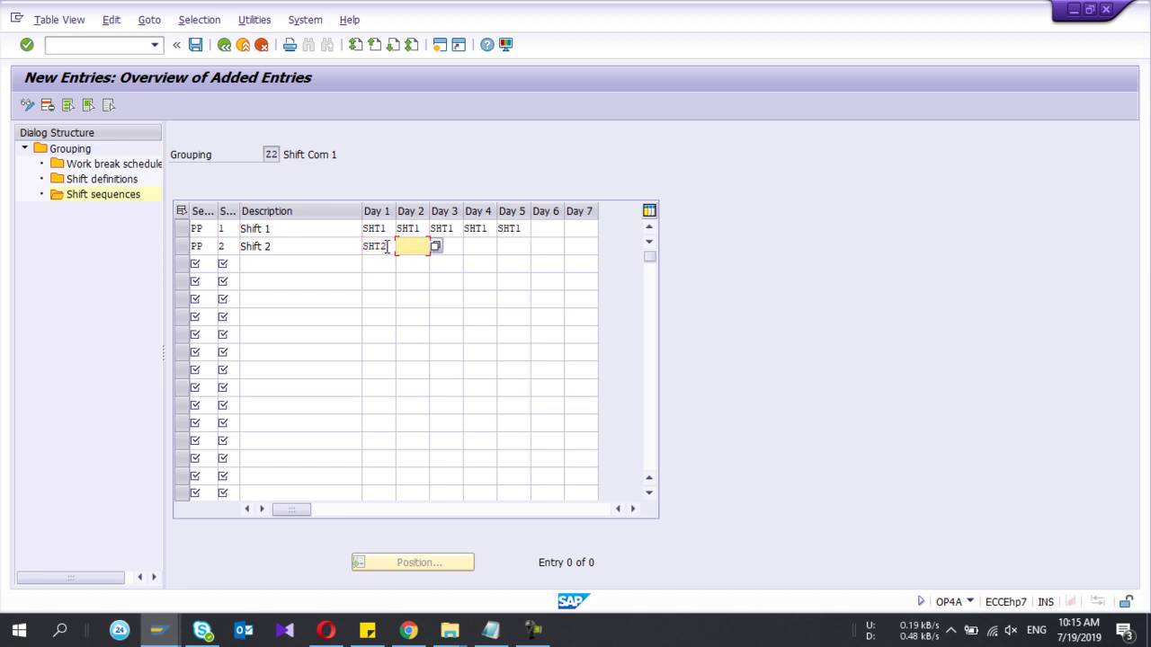
key("Tab")
type("SHT2")
key("Tab")
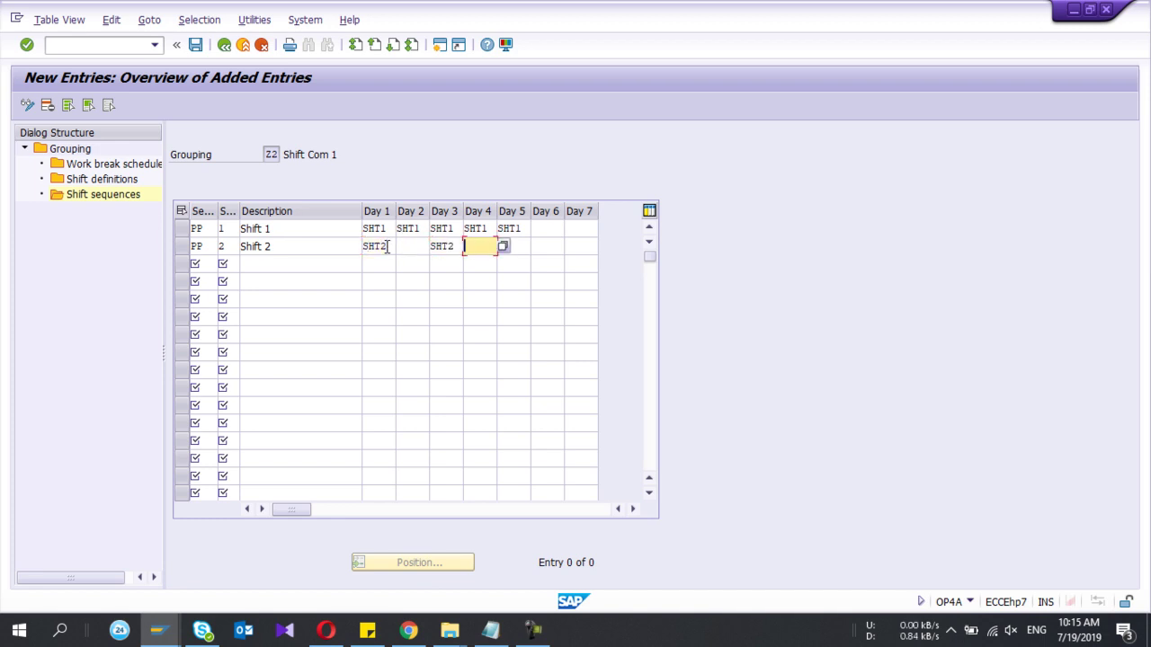
type("SHT2")
key("Tab")
type("SHT2")
left_click(418, 247)
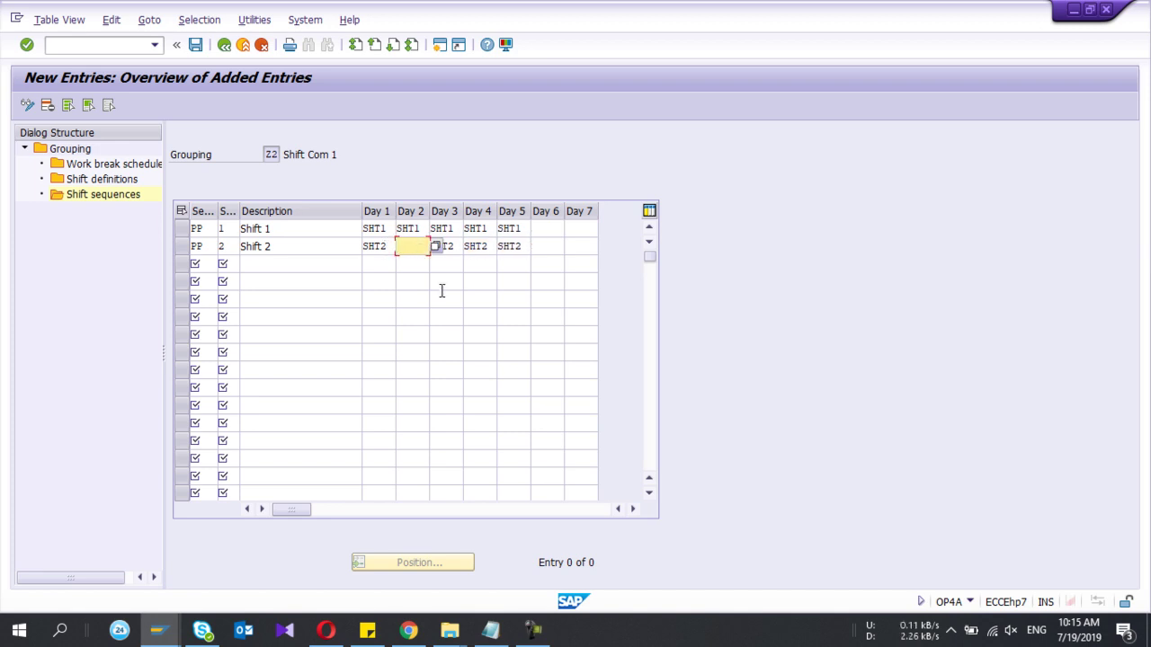
left_click(551, 230)
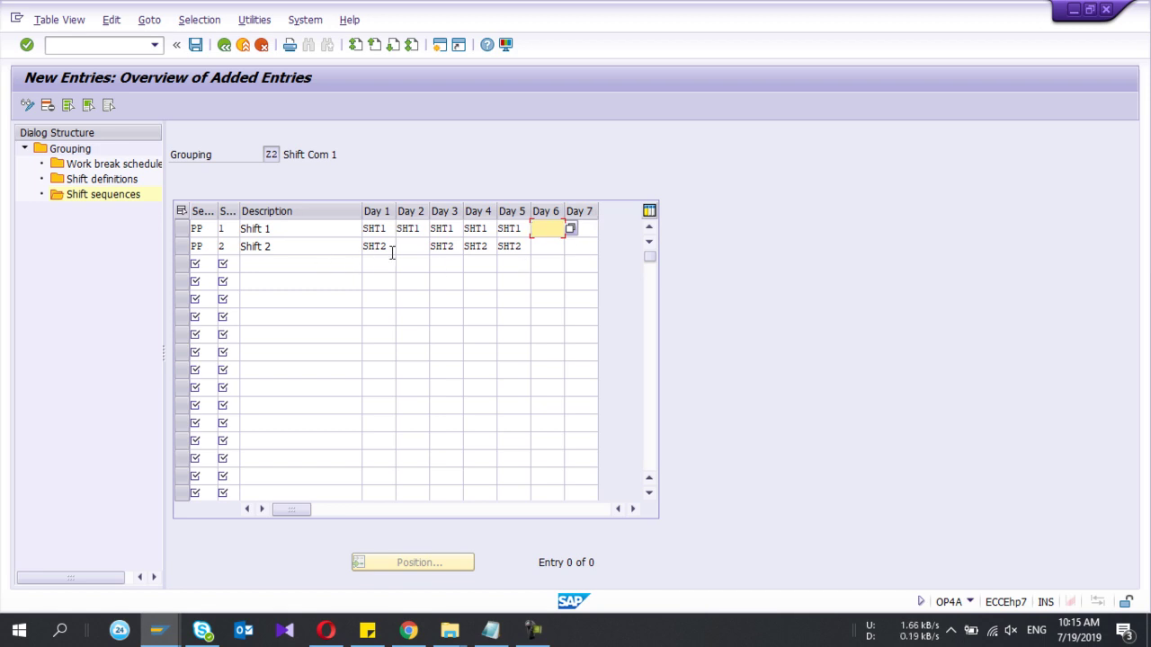
left_click(195, 45)
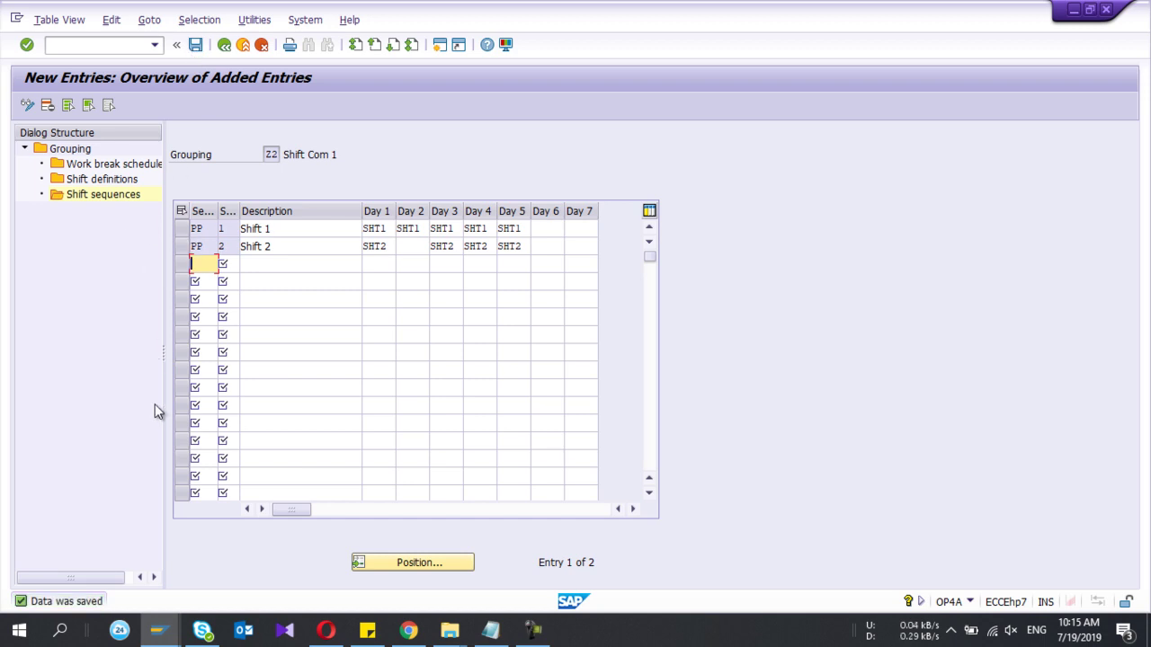
Switch to the work center change session and reopen the header of capacity category 001 from the capacity overview
left_click(158, 629)
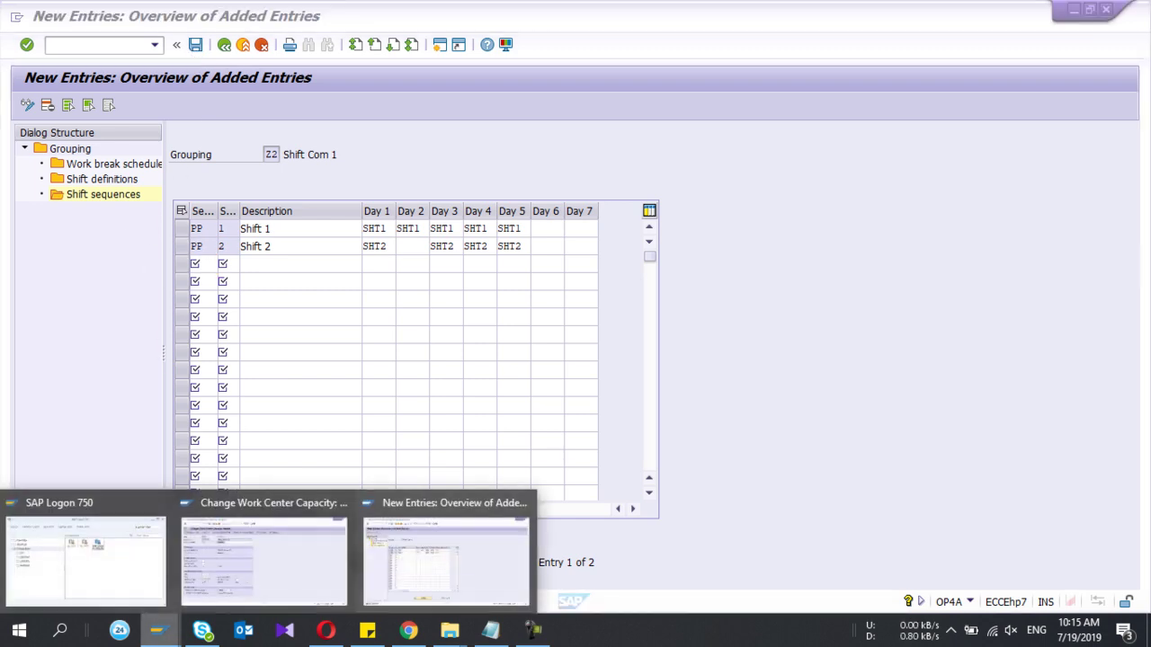
left_click(251, 552)
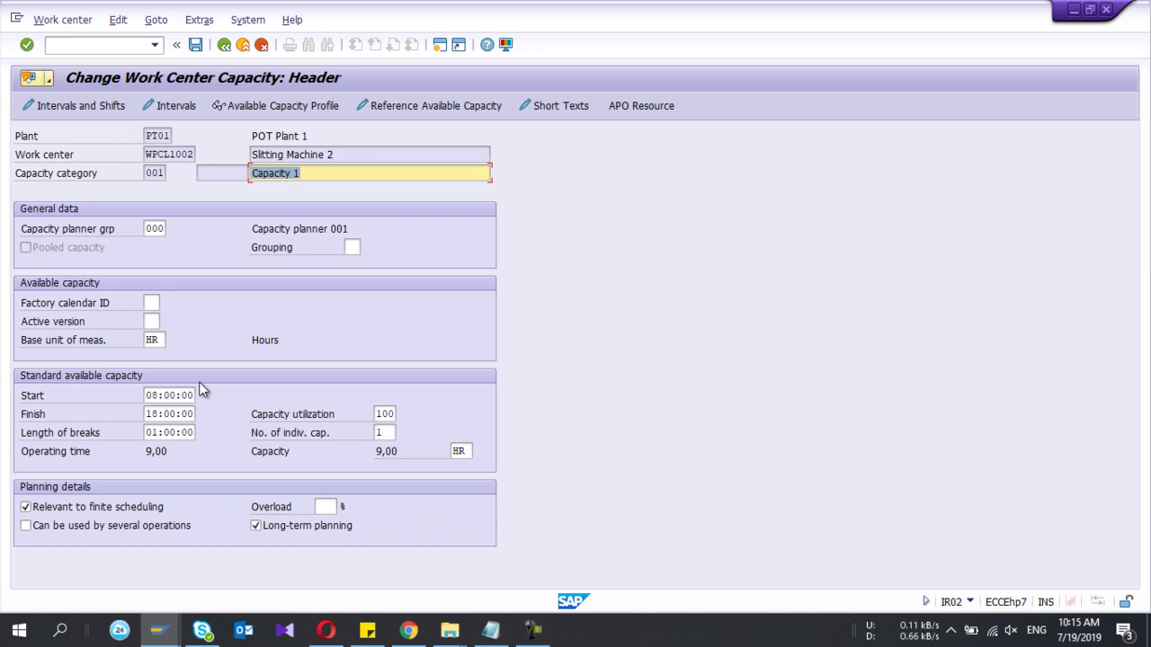
left_click(224, 44)
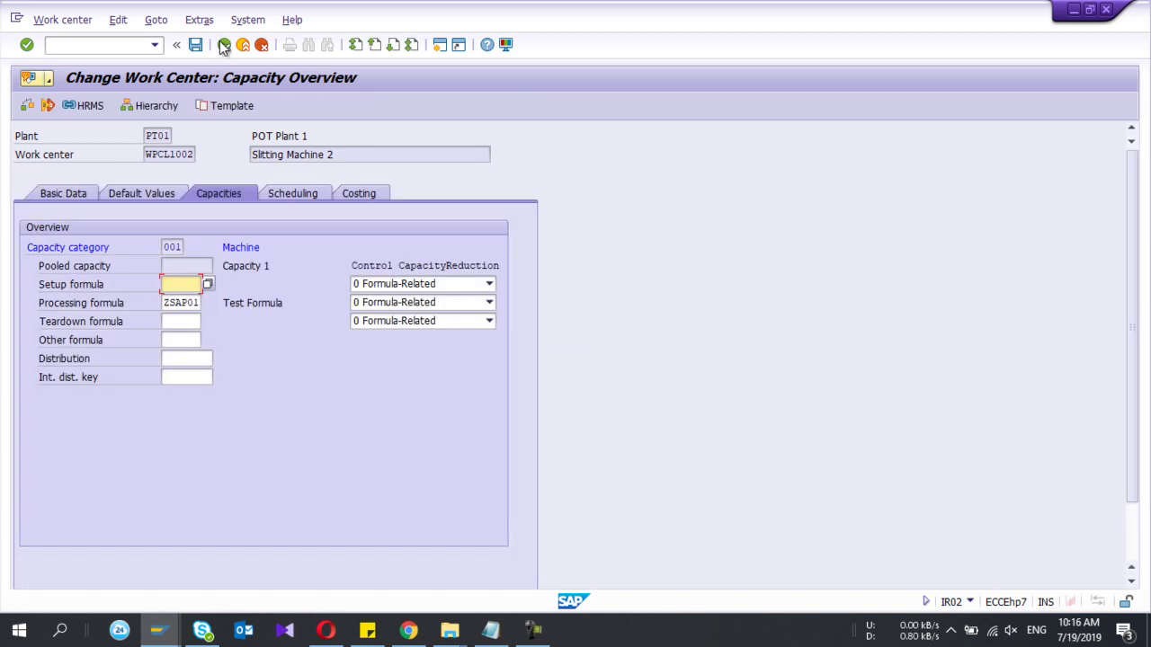
scroll(226, 303, "down", 3)
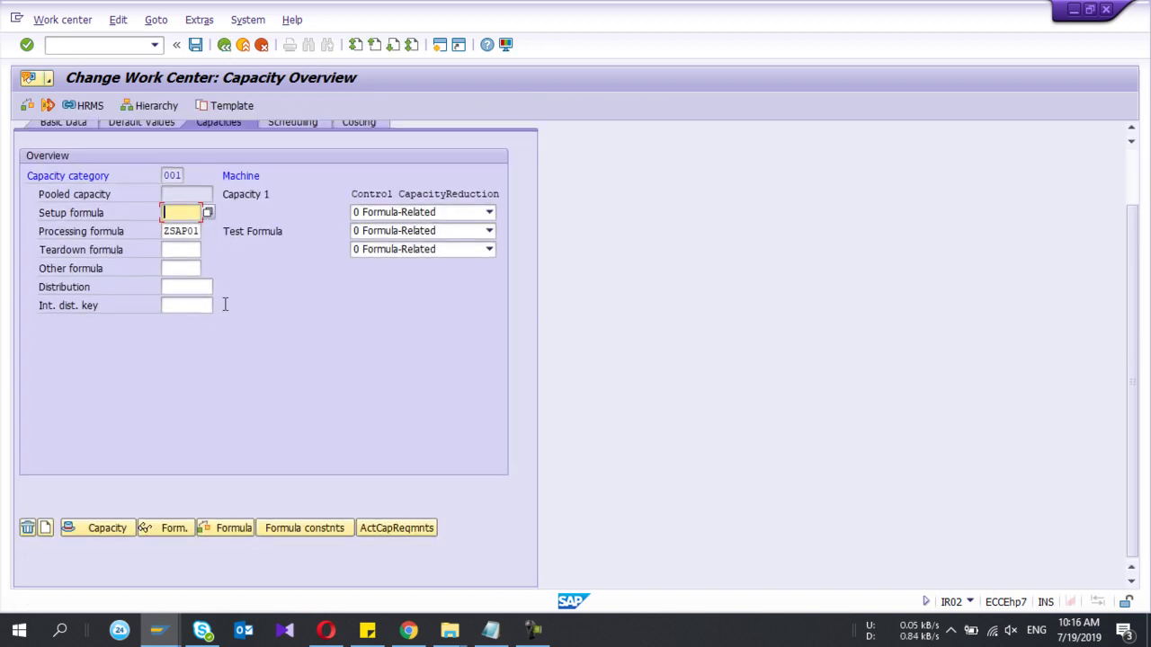
left_click(90, 529)
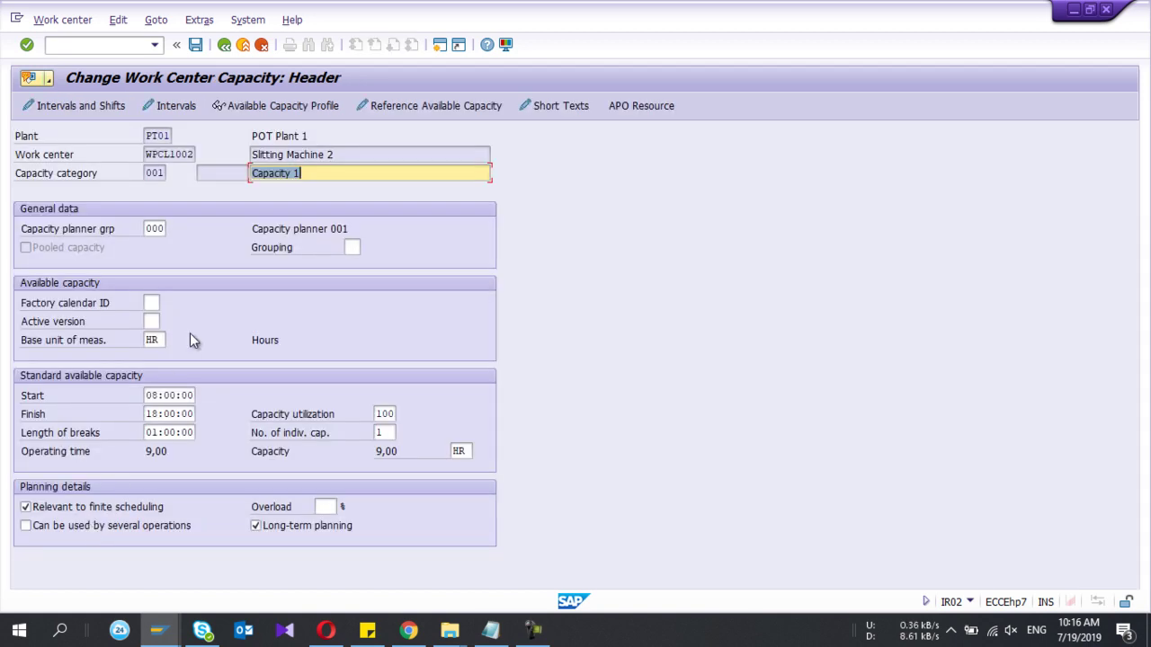
Assign shift grouping Z2 (Shift Com 1) to the capacity
left_click(352, 248)
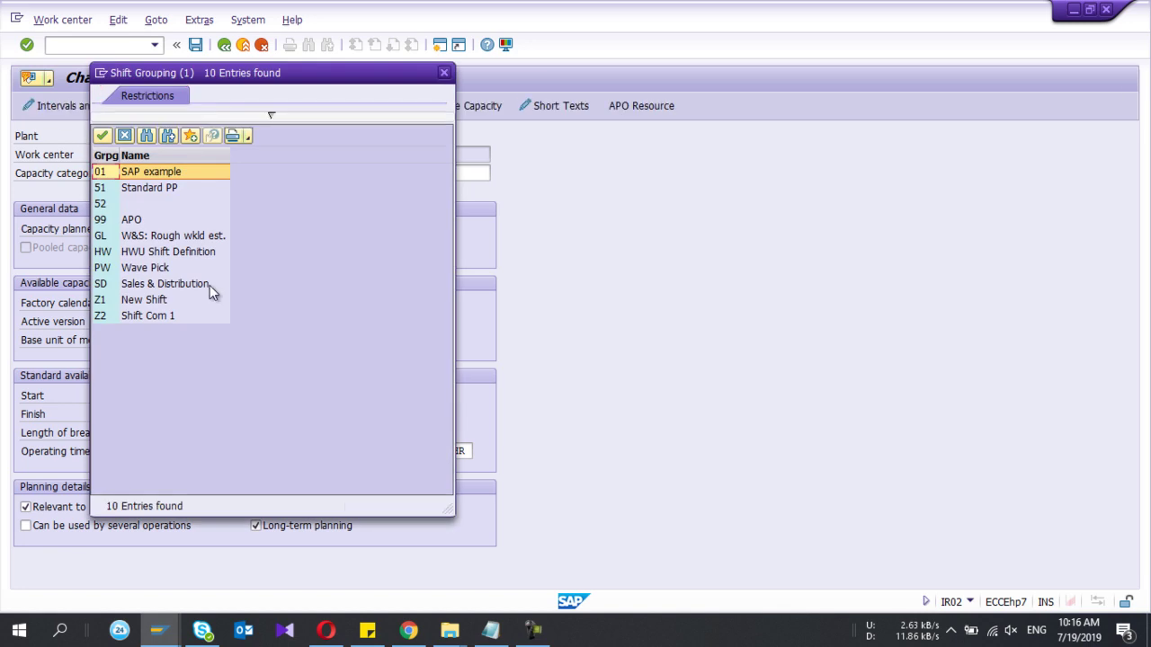
left_click(104, 318)
double_click(100, 320)
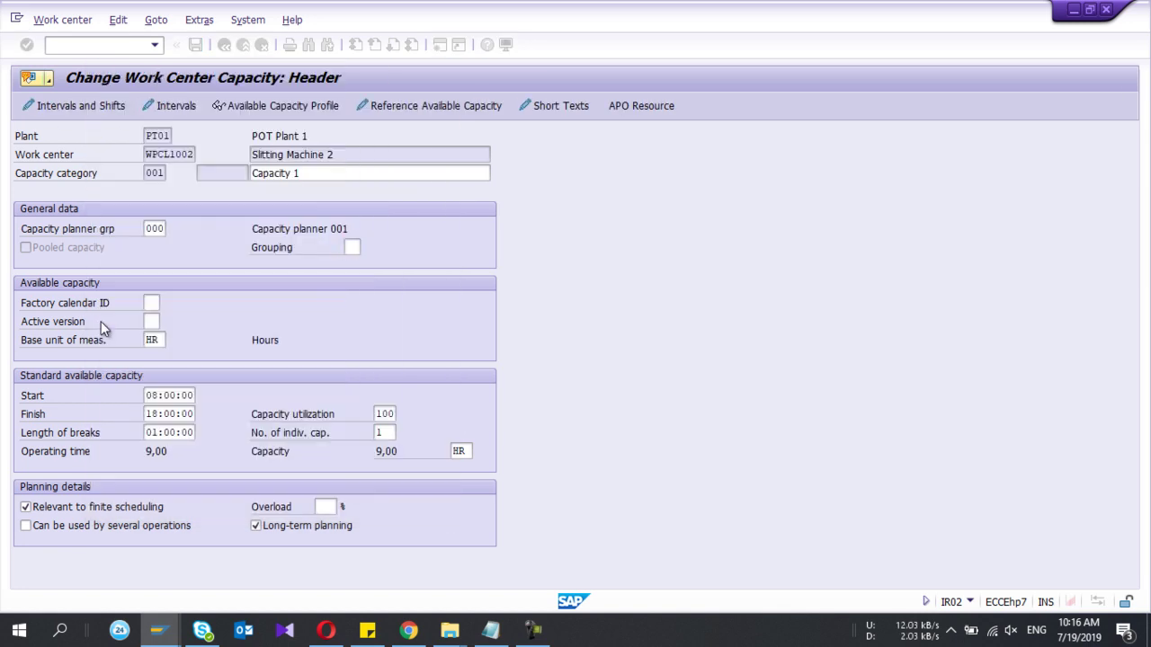
Set the active version of the available capacity to 01
left_click(150, 322)
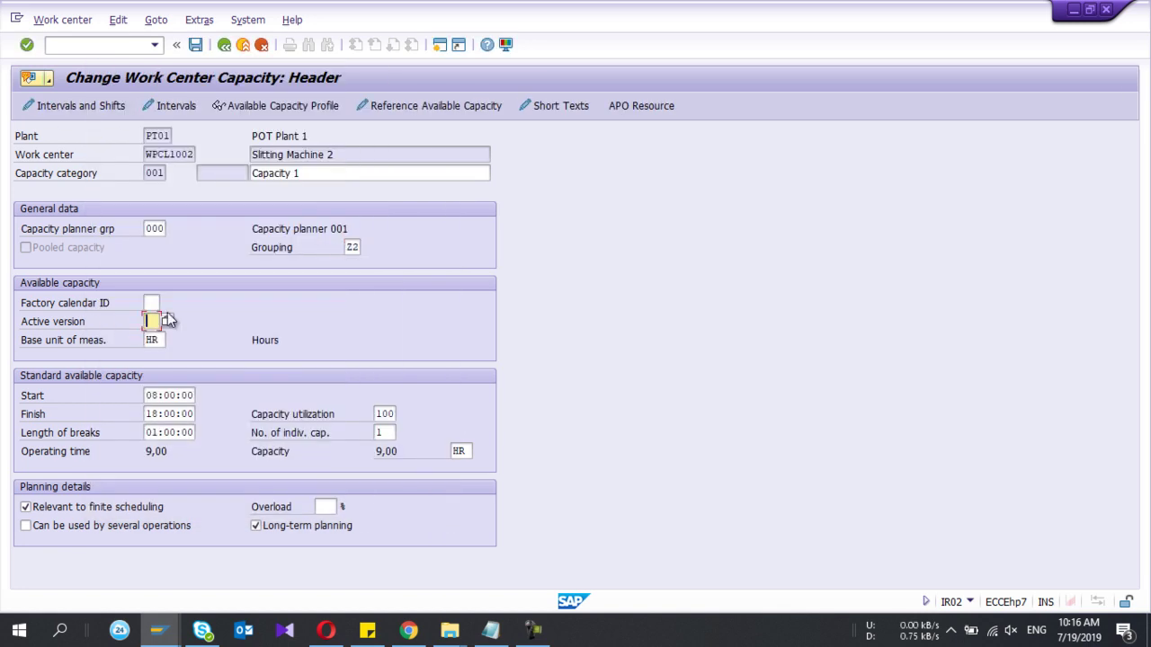
left_click_drag(74, 321, 54, 328)
left_click(25, 329)
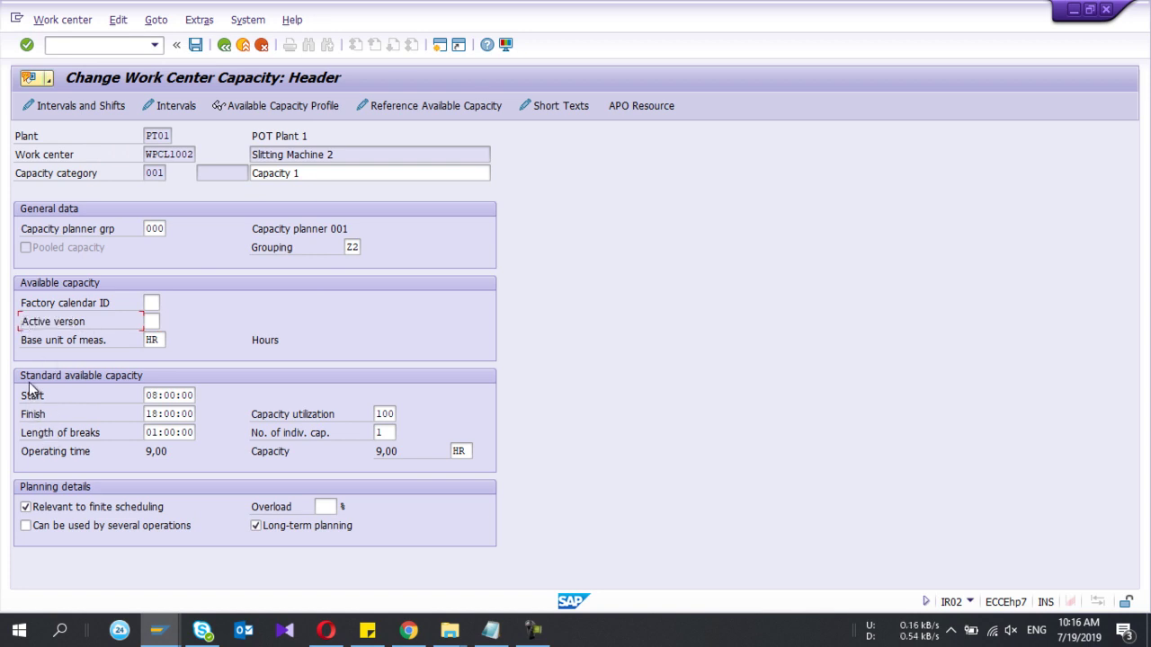
left_click(151, 321)
left_click(164, 322)
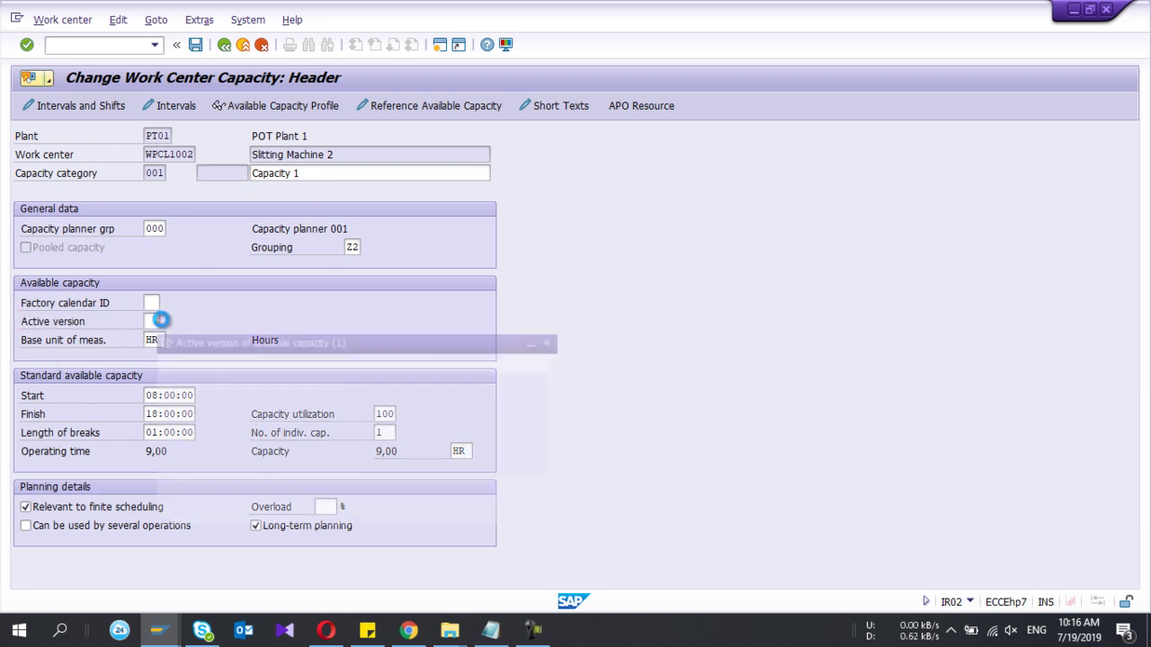
left_click(165, 272)
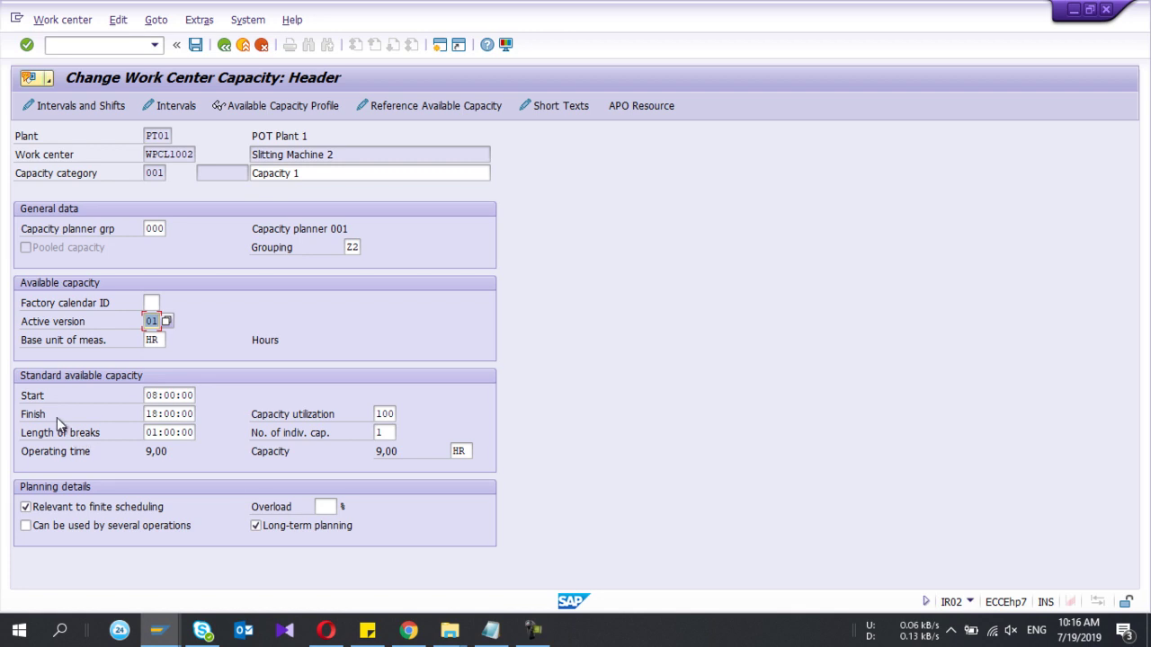
Insert a new interval in the capacity's intervals and shifts, valid from 19.07.2019
left_click(86, 106)
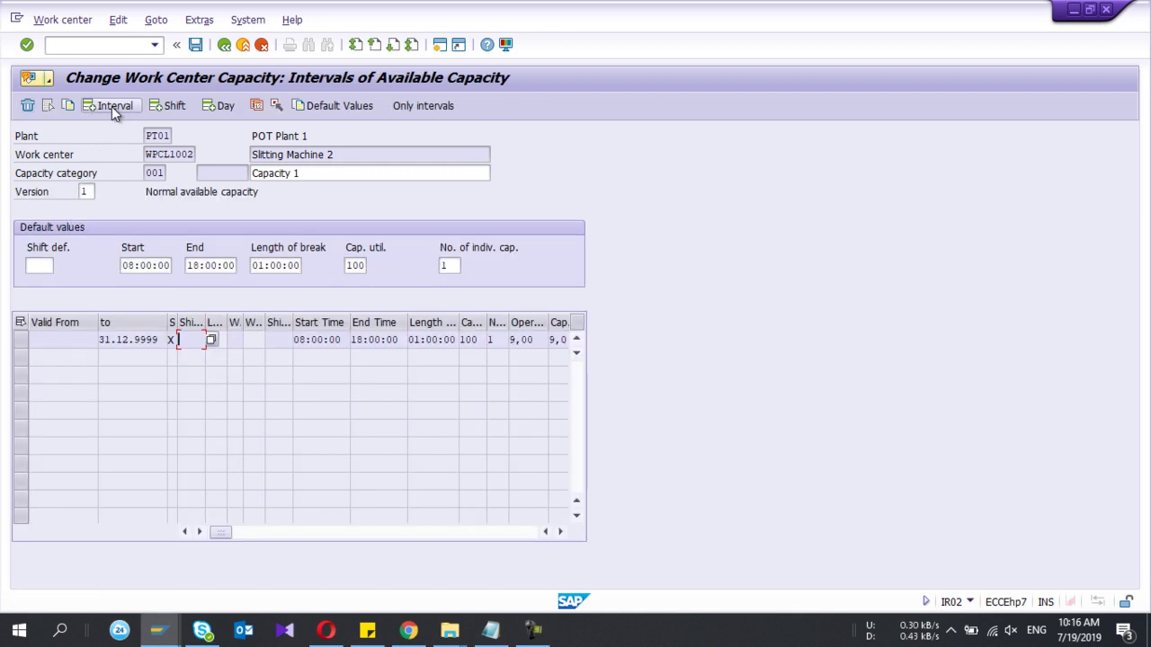
left_click(111, 106)
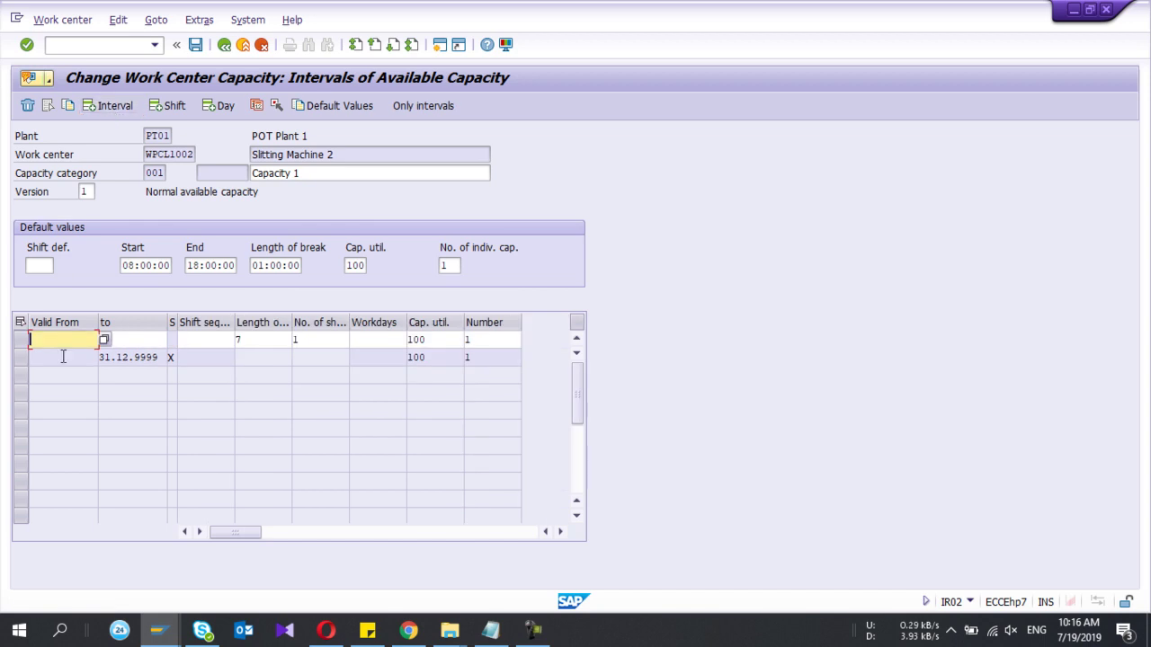
left_click(104, 340)
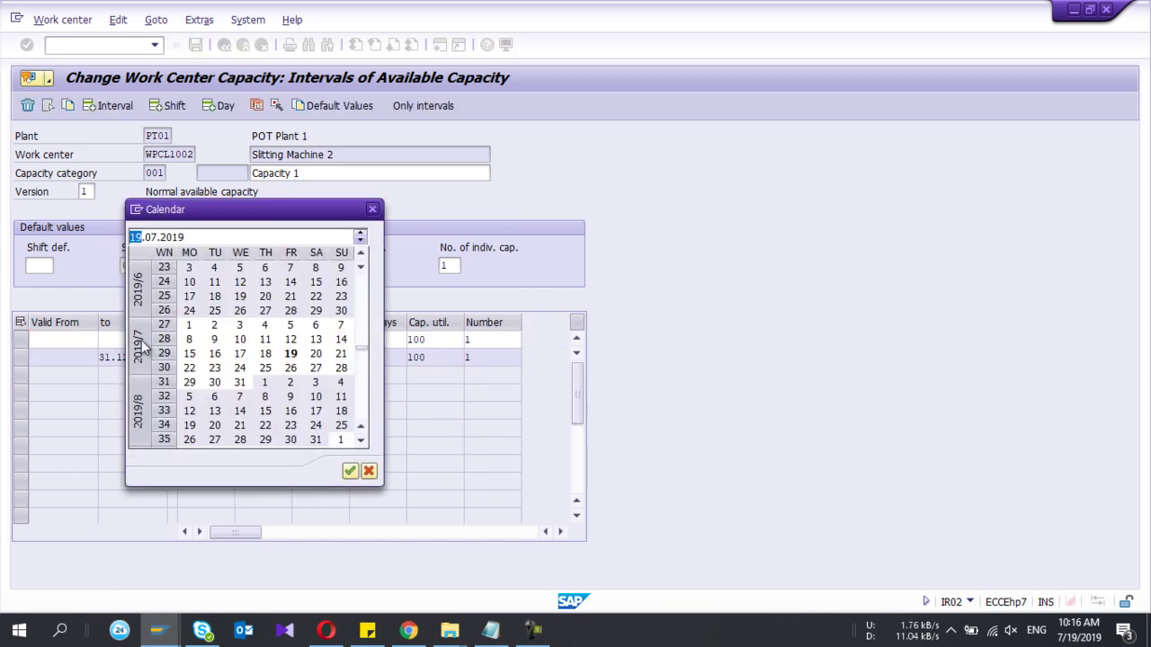
double_click(289, 355)
Set the end date of the new capacity interval to 31.12.2019
left_click(162, 339)
left_click(173, 340)
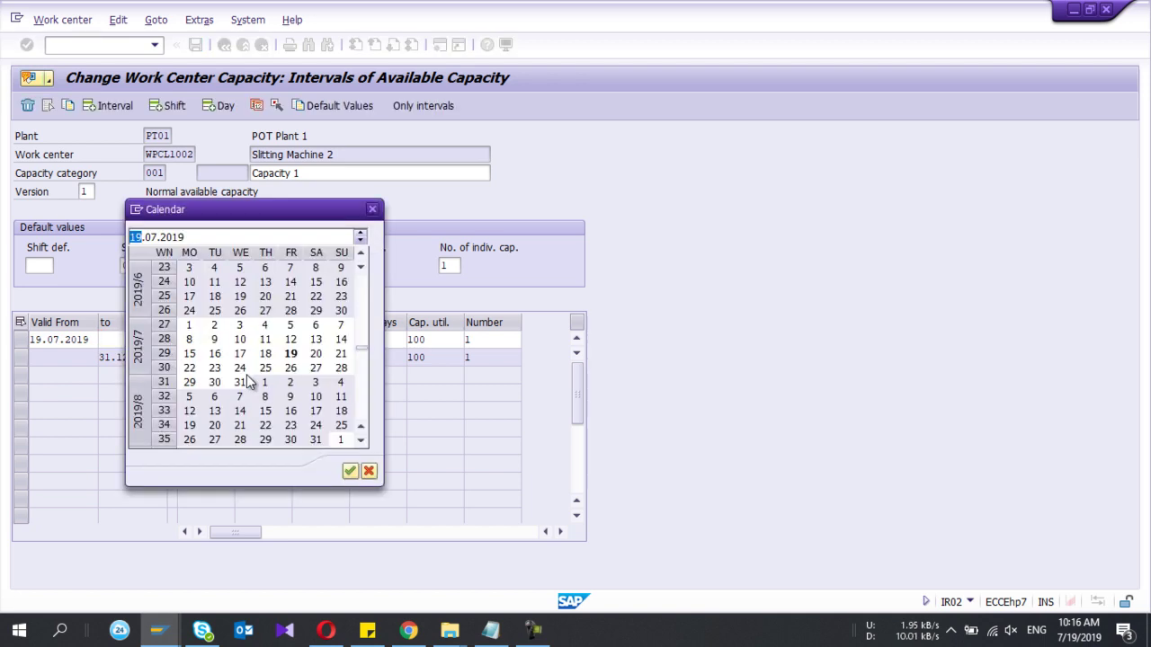
scroll(257, 382, "down", 9)
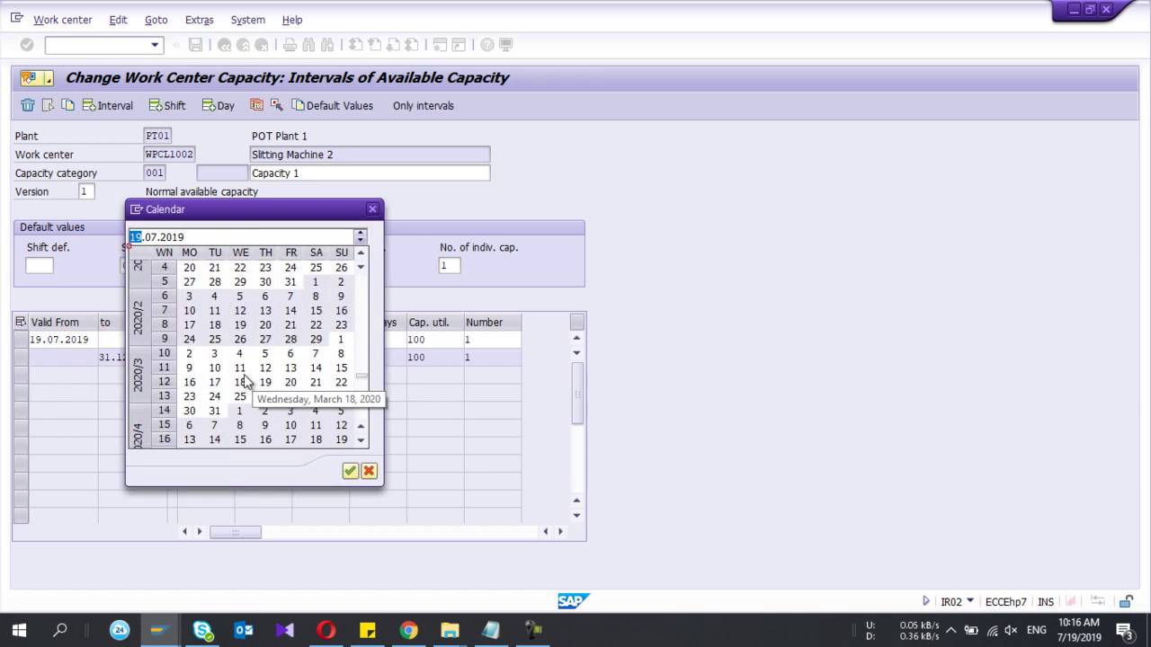
scroll(256, 382, "up", 2)
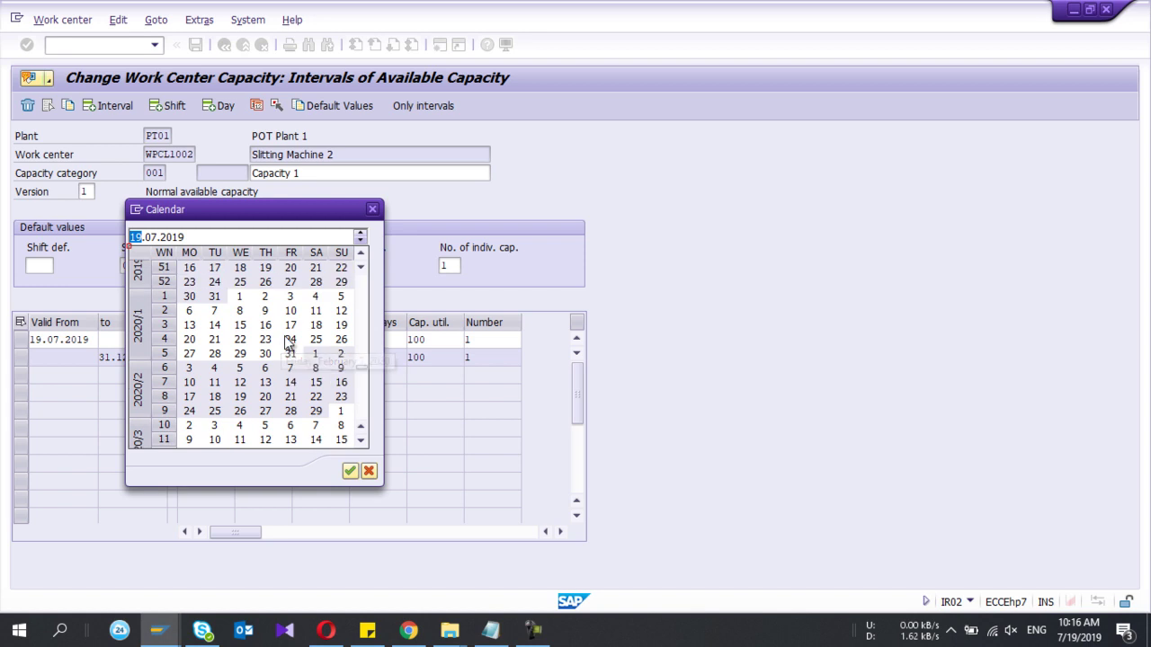
double_click(214, 297)
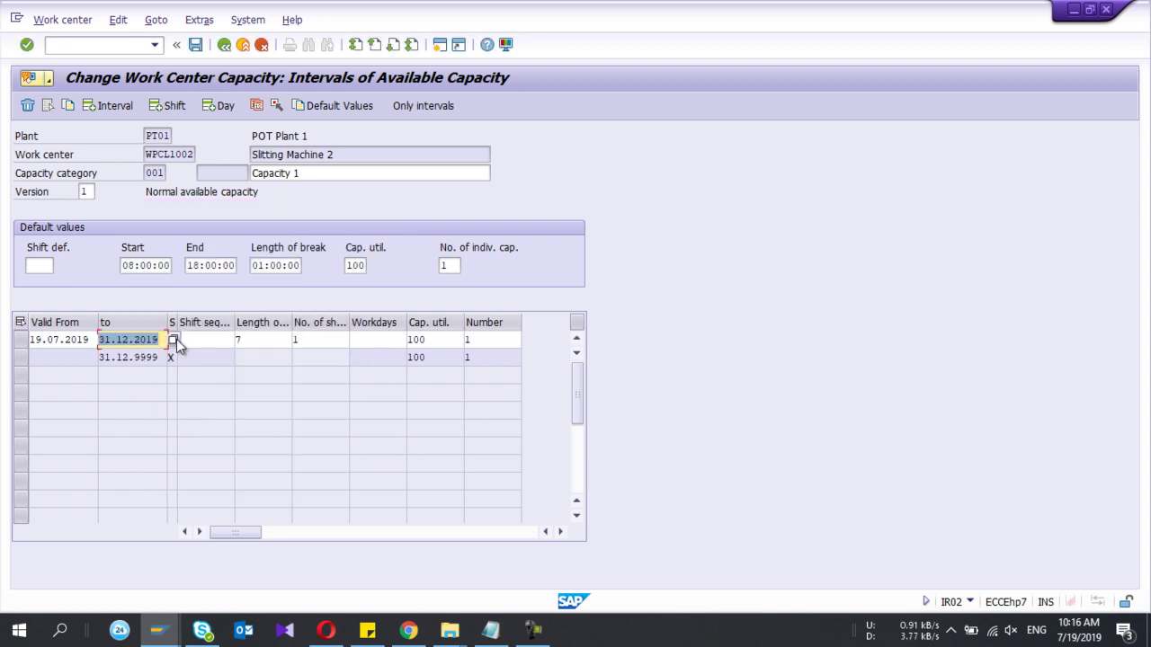
Assign shift sequence PP to the new interval and generate its daily shifts
left_click(205, 339)
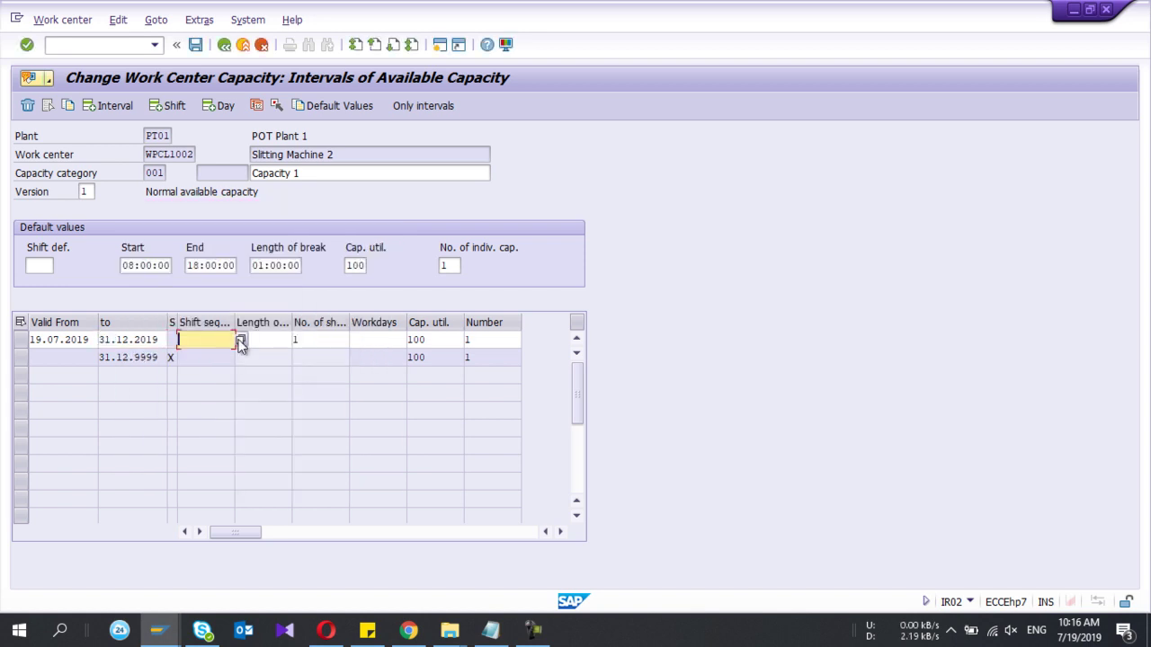
left_click(240, 341)
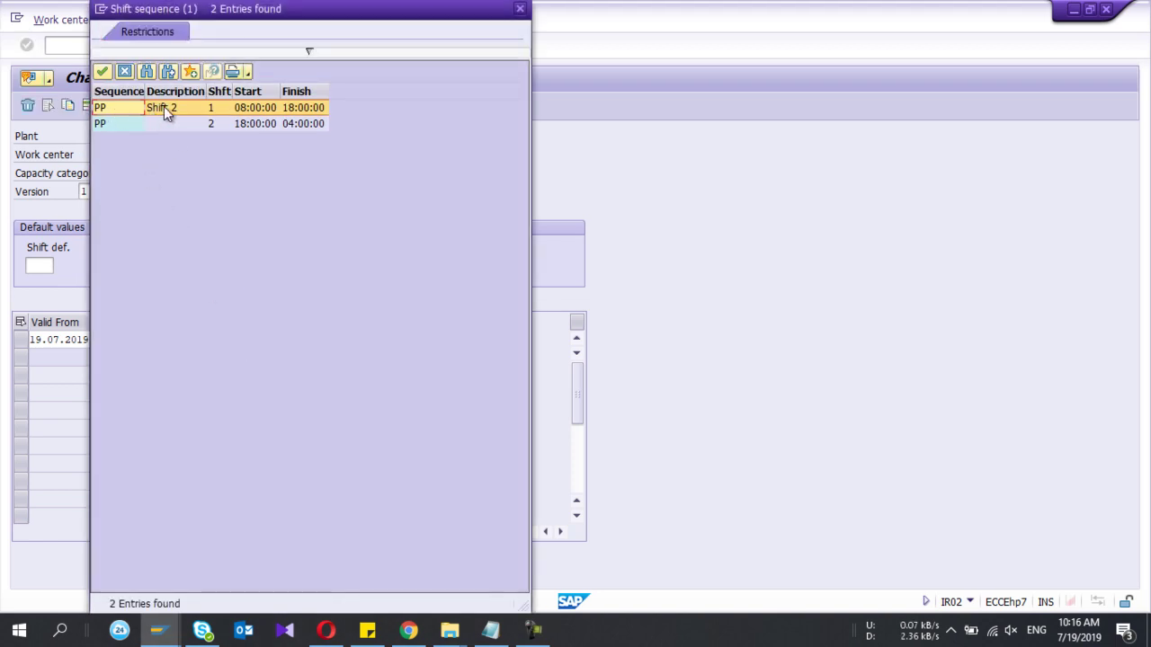
double_click(110, 107)
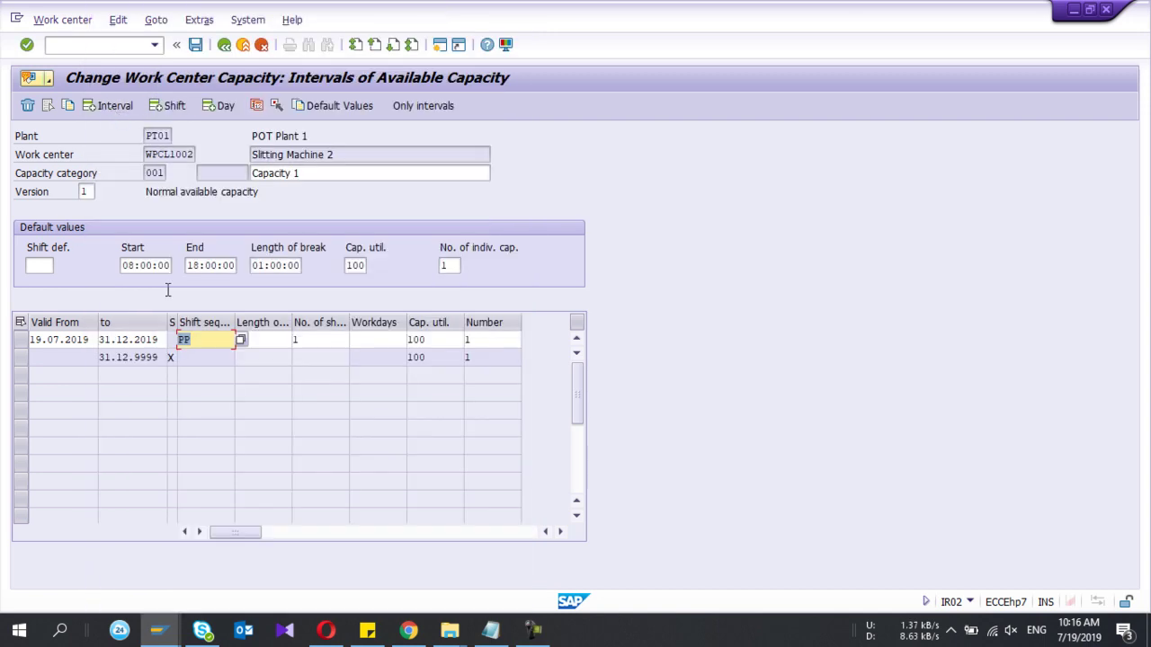
key("Return")
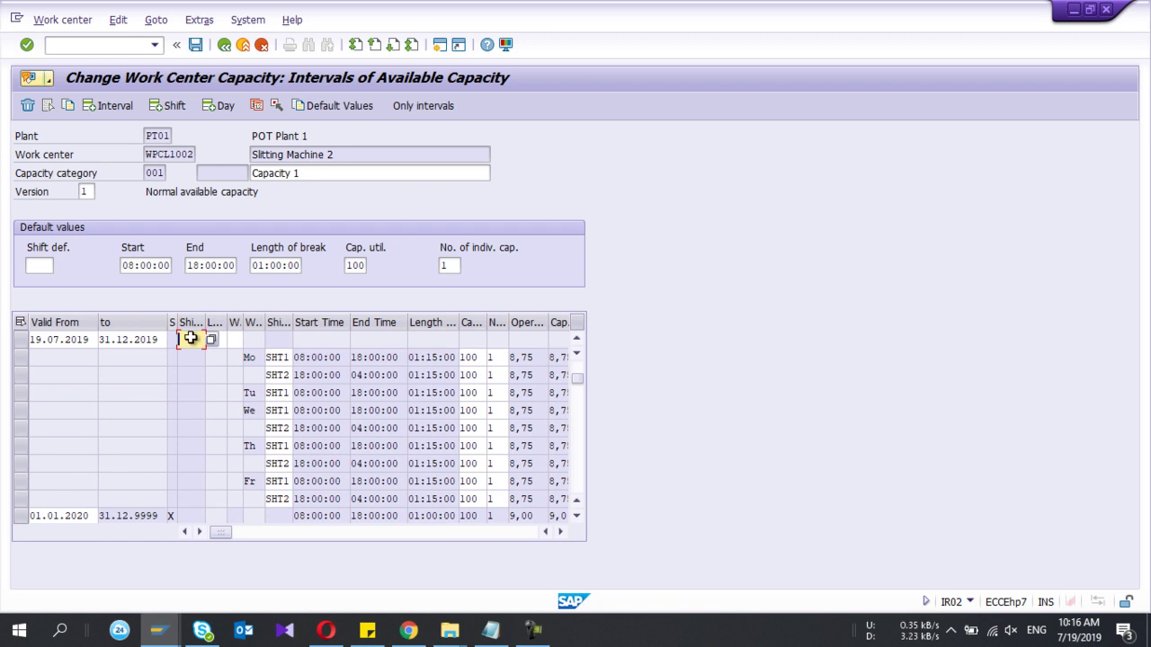
Compare the Monday to Wednesday shifts in the interval with the Day 2 assignments in grouping Z2's shift sequences
left_click(281, 357)
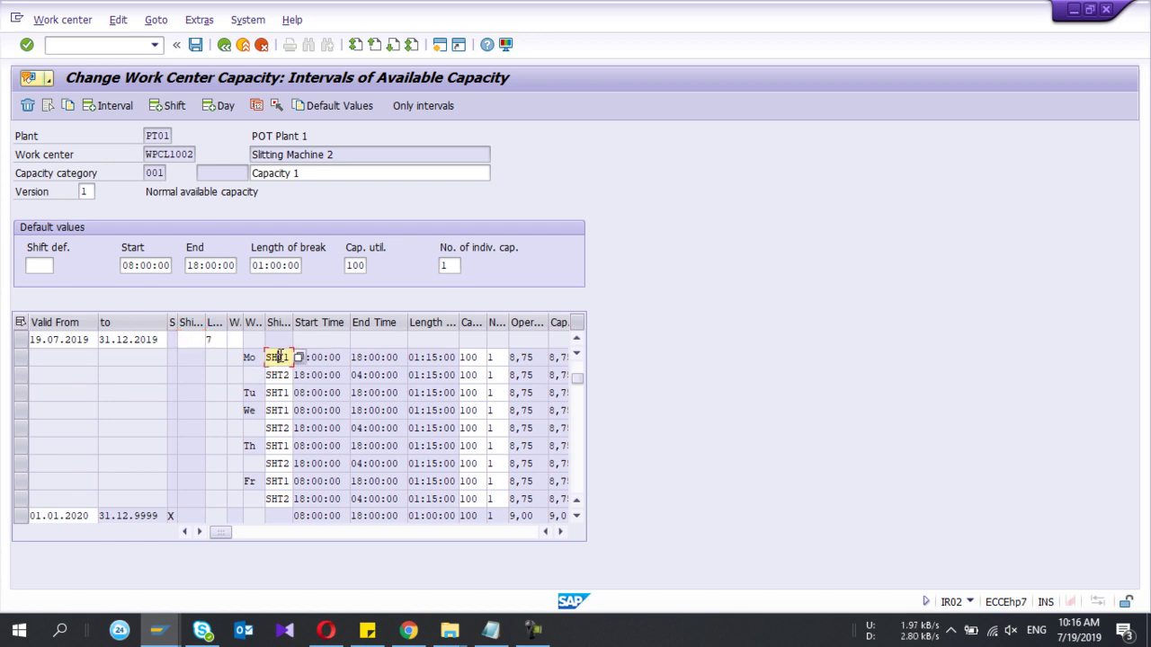
left_click(279, 375)
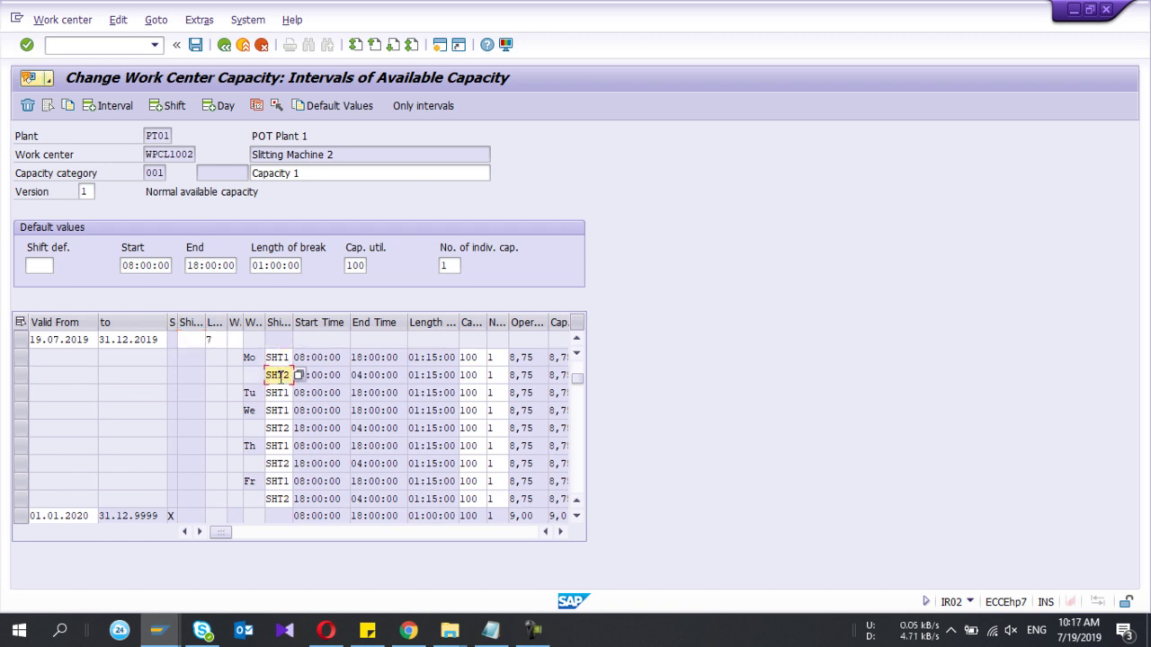
left_click(279, 394)
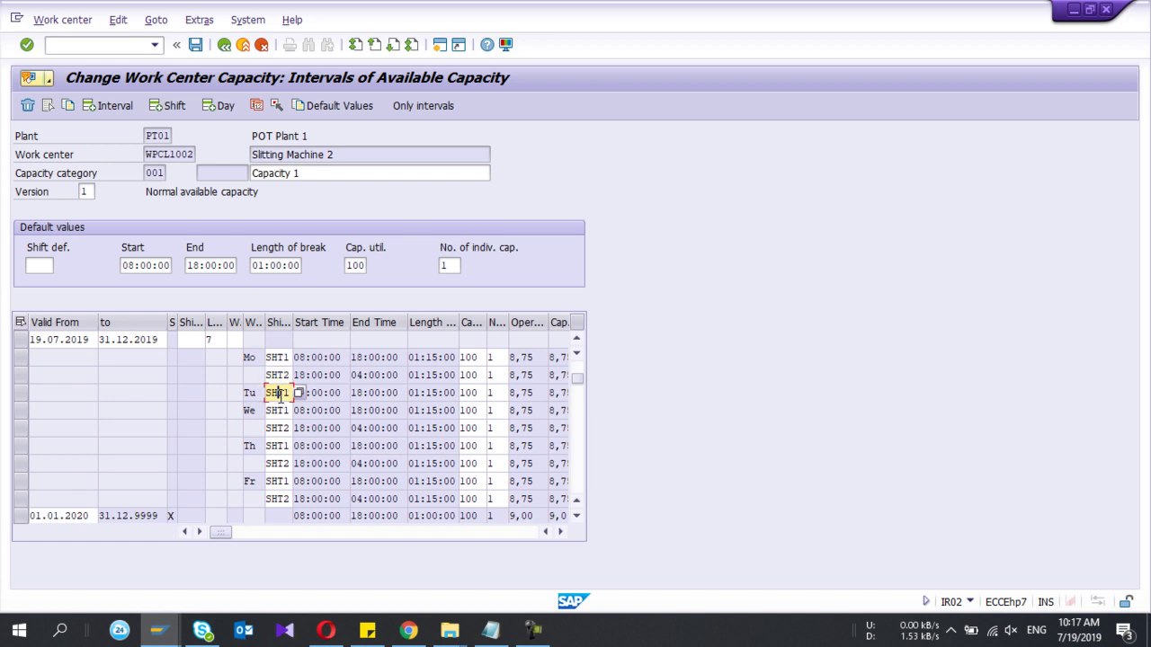
left_click(284, 375)
left_click(285, 360)
left_click(283, 372)
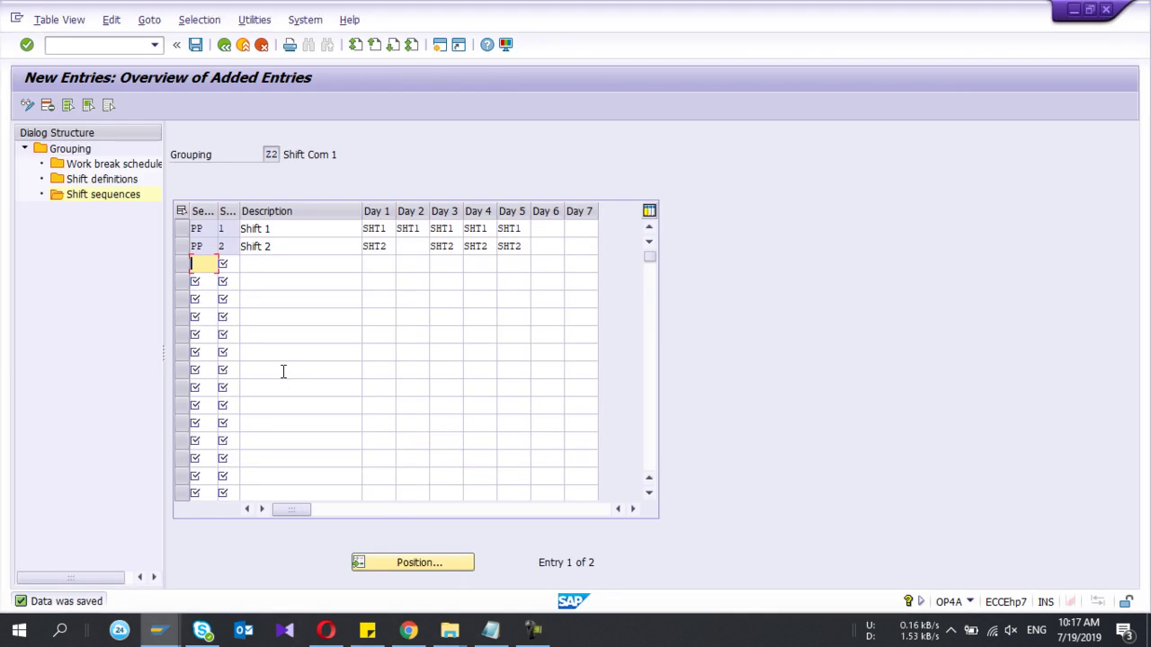
left_click(415, 229)
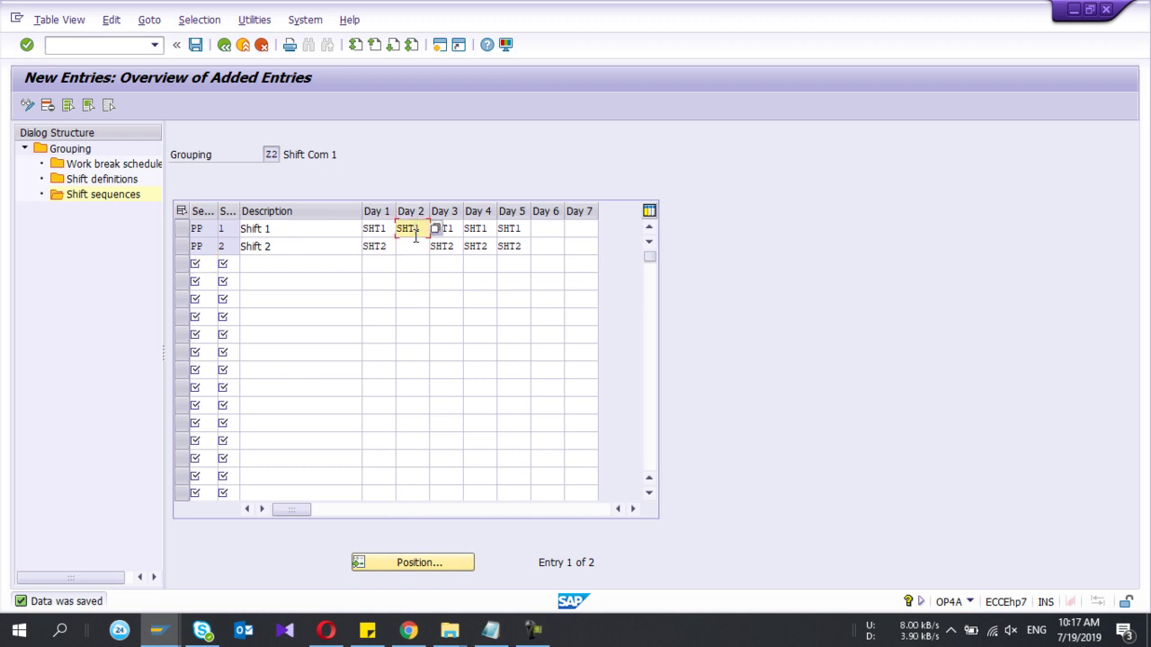
key("alt+Tab")
left_click(283, 393)
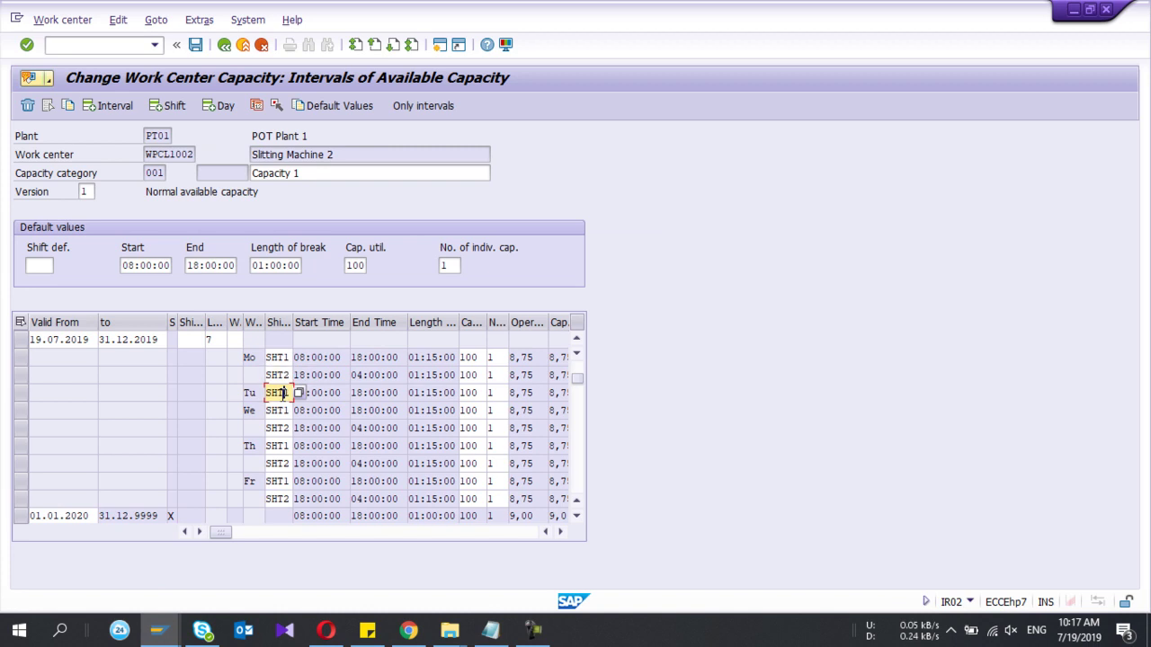
left_click(279, 412)
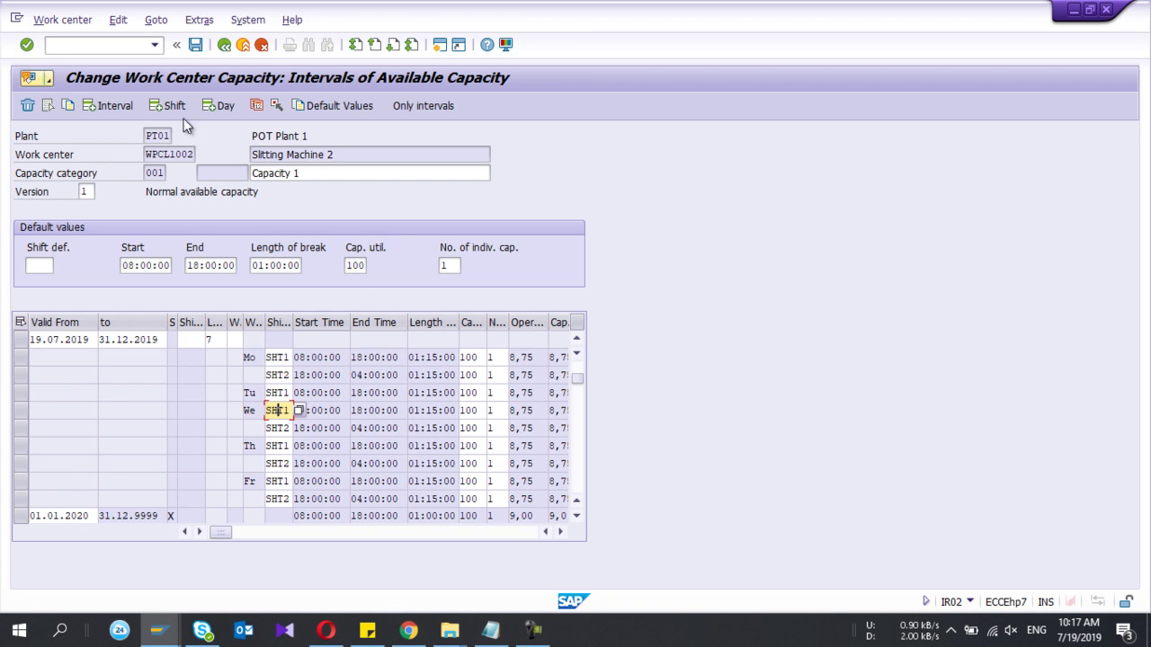
Save the capacity changes to work center WPCL1002
left_click(196, 46)
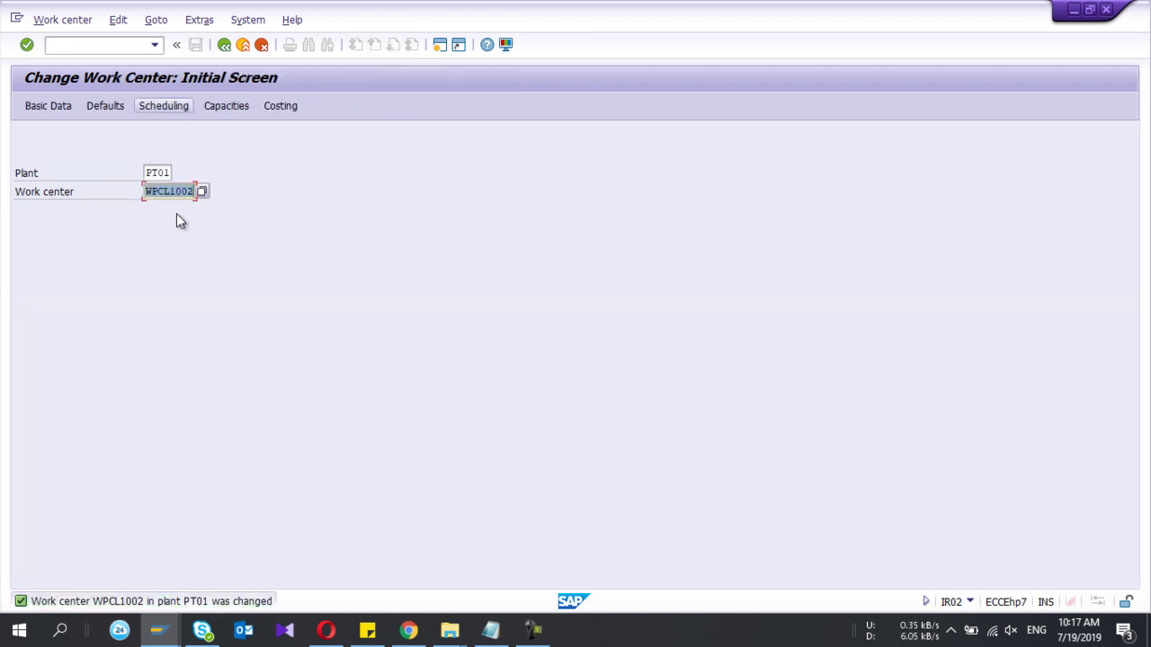